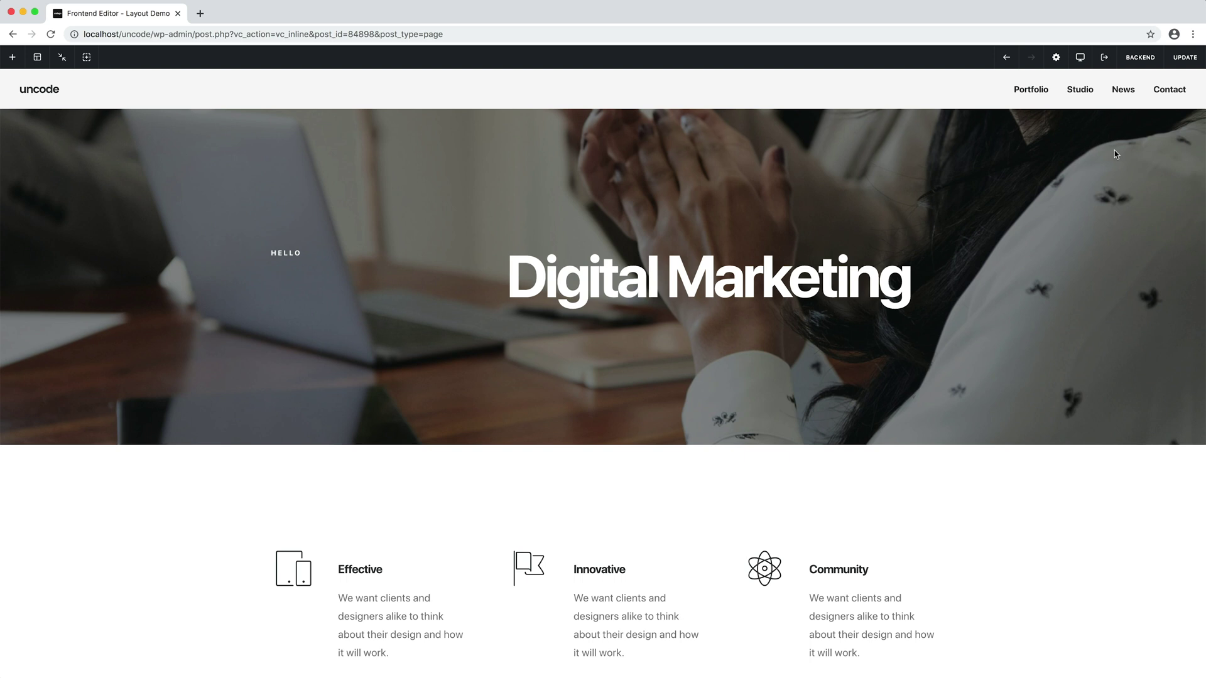
- Set the hero row's height to 75 and replace its background image with the dark portrait of a man against blurred code
{"action": "left_click", "coordinate": [291, 229]}
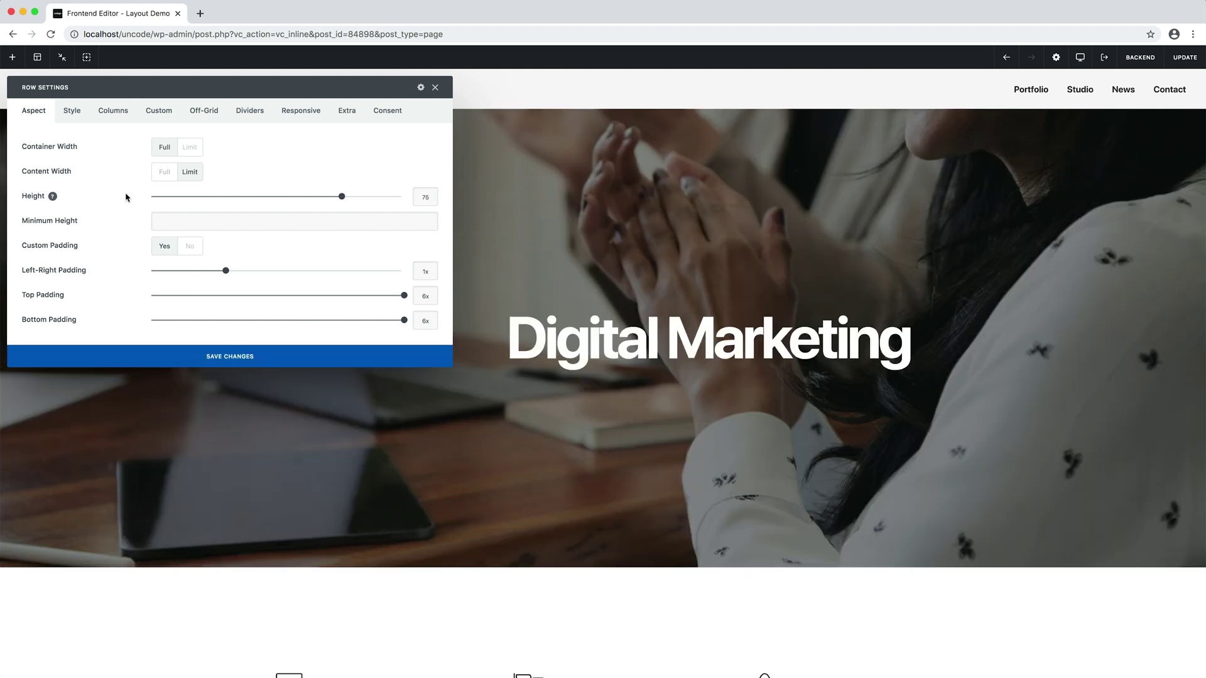
{"action": "left_click", "coordinate": [74, 111]}
{"action": "left_click", "coordinate": [215, 190]}
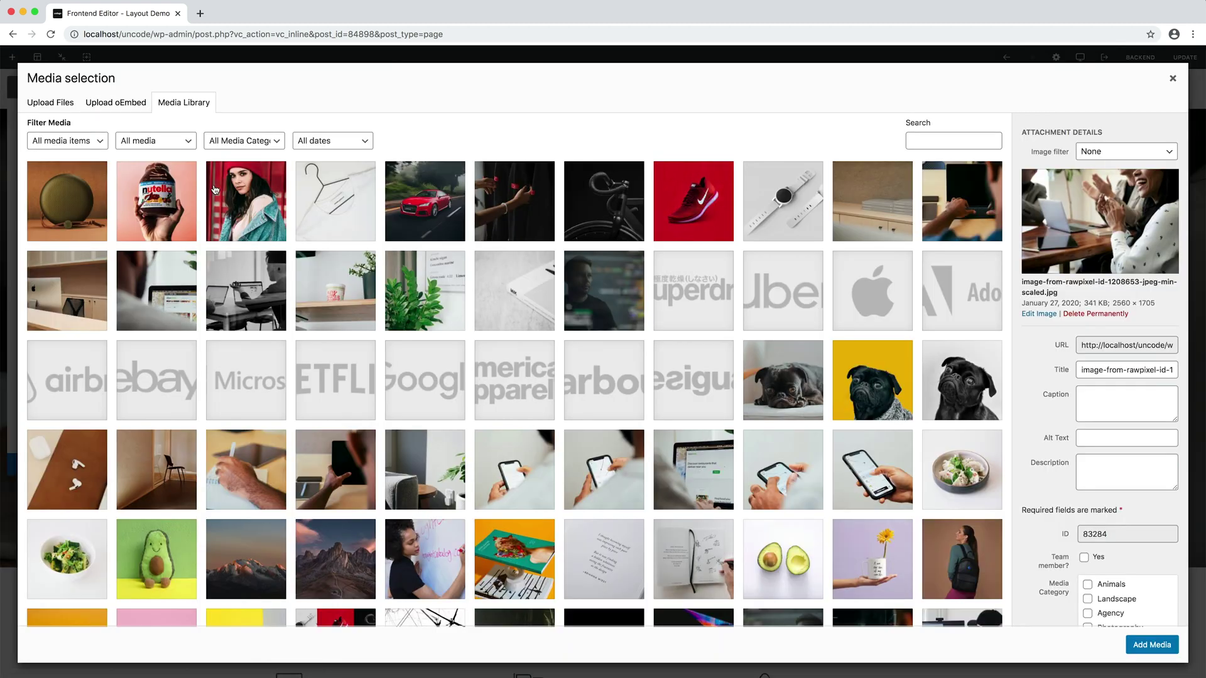
{"action": "left_click", "coordinate": [608, 291]}
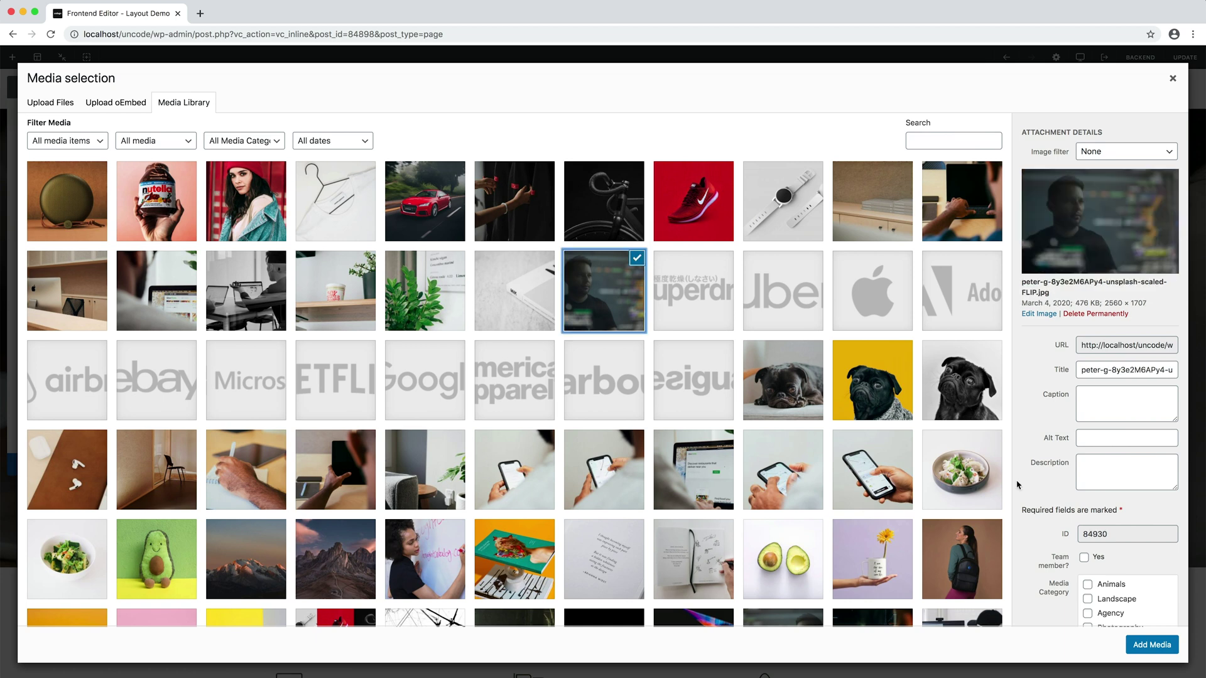
{"action": "left_click", "coordinate": [1142, 642]}
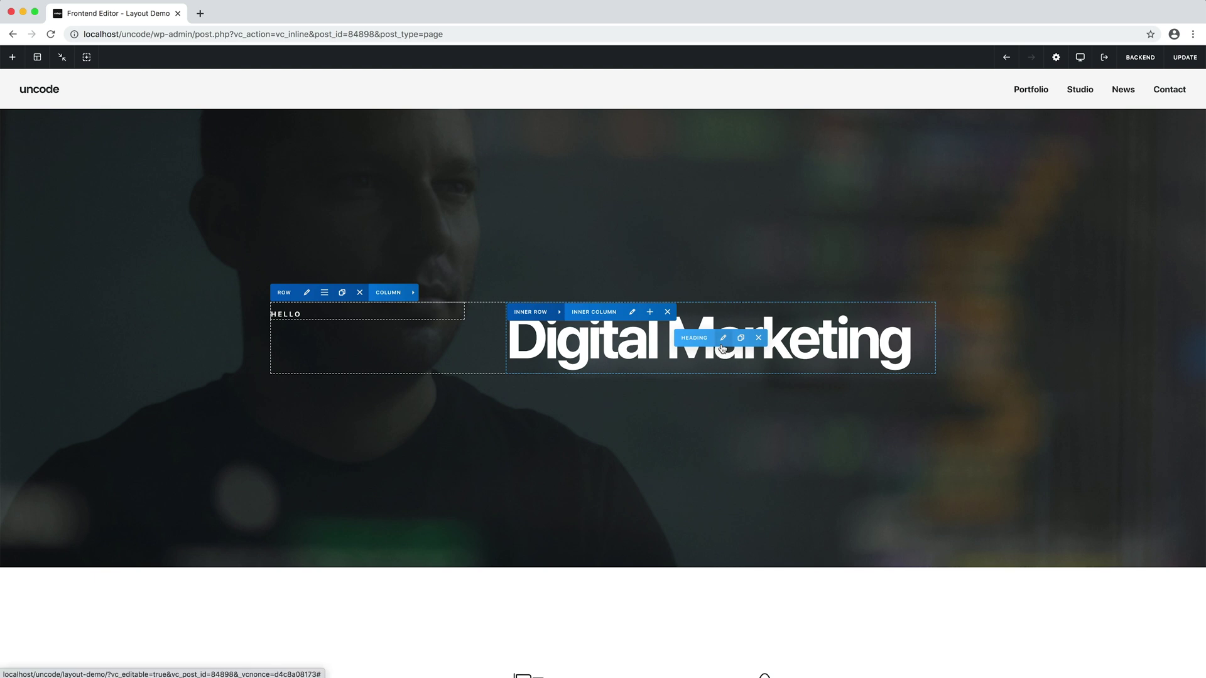
- Change the hero heading text to "Digital Marketing & Consulting"
{"action": "left_click", "coordinate": [723, 343]}
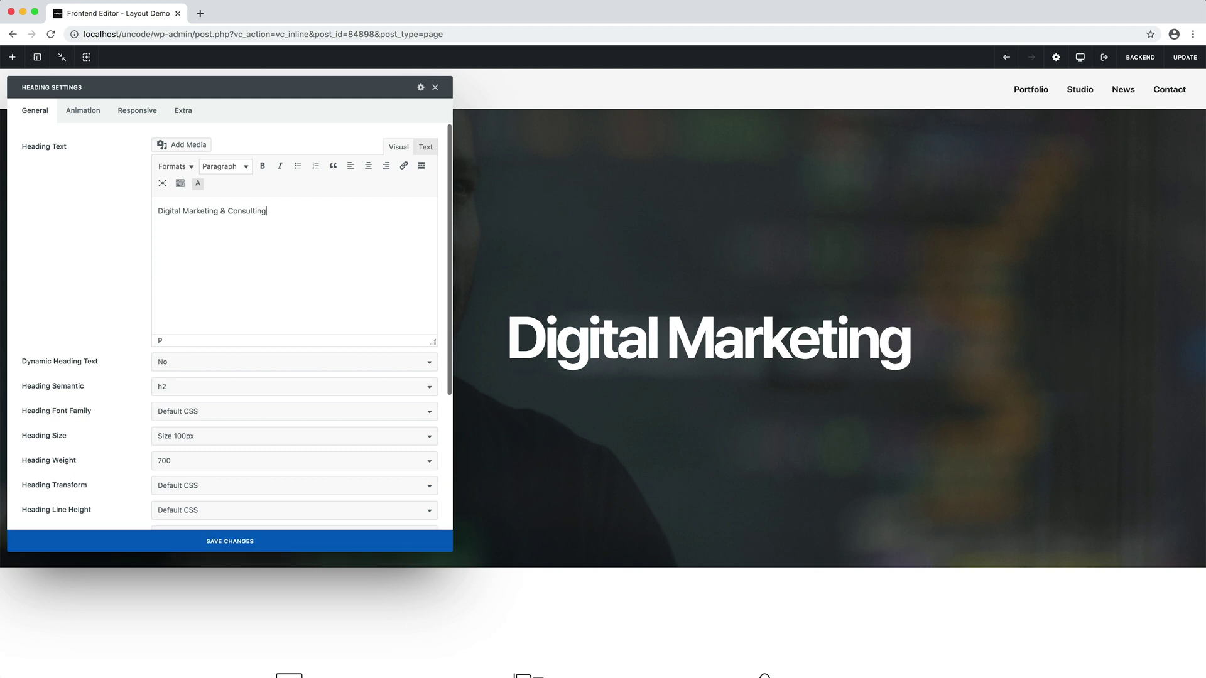
{"action": "key", "text": "Escape"}
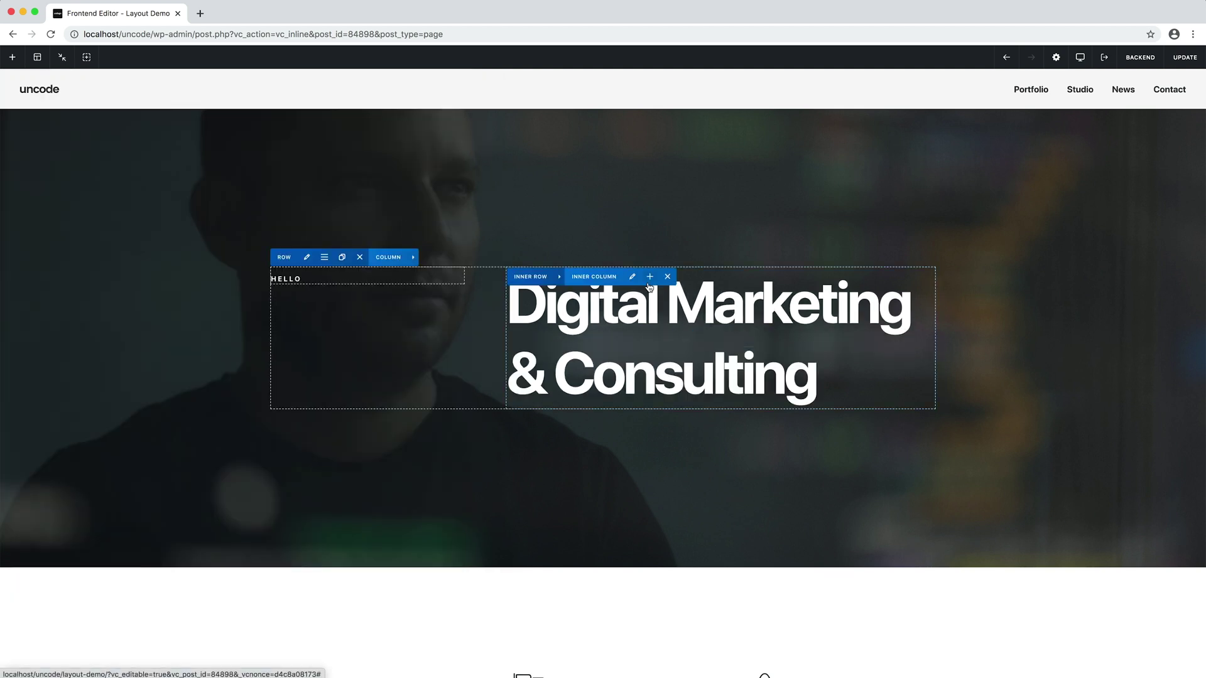
{"action": "left_click", "coordinate": [648, 286]}
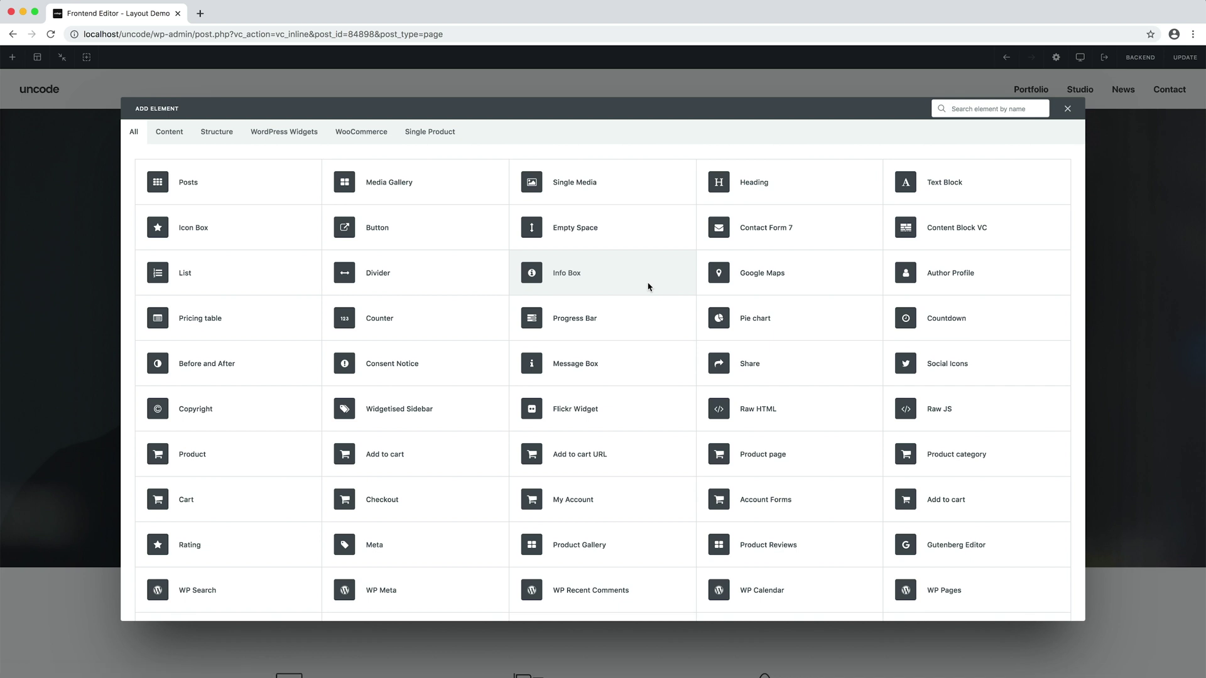
{"action": "left_click", "coordinate": [1068, 109]}
- Move the Innovative column ahead of the Effective column in the features row
{"action": "scroll", "coordinate": [1039, 432], "scroll_direction": "down", "scroll_amount": 5}
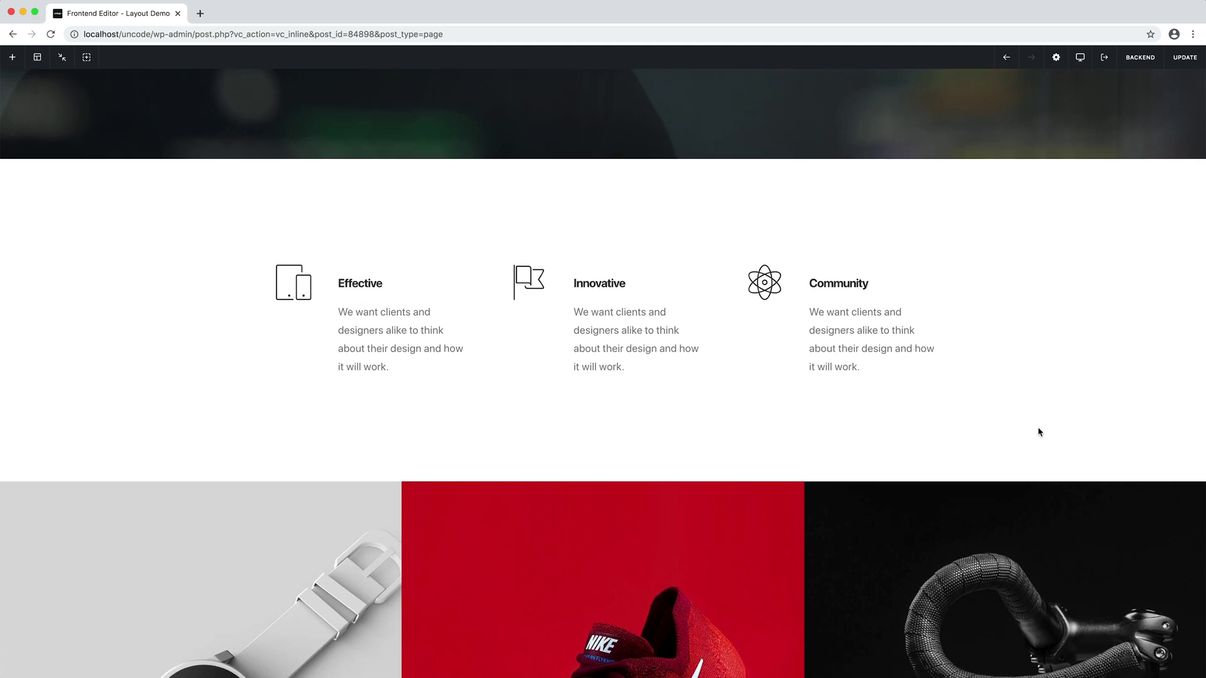
{"action": "left_click_drag", "start_coordinate": [512, 253], "coordinate": [380, 279]}
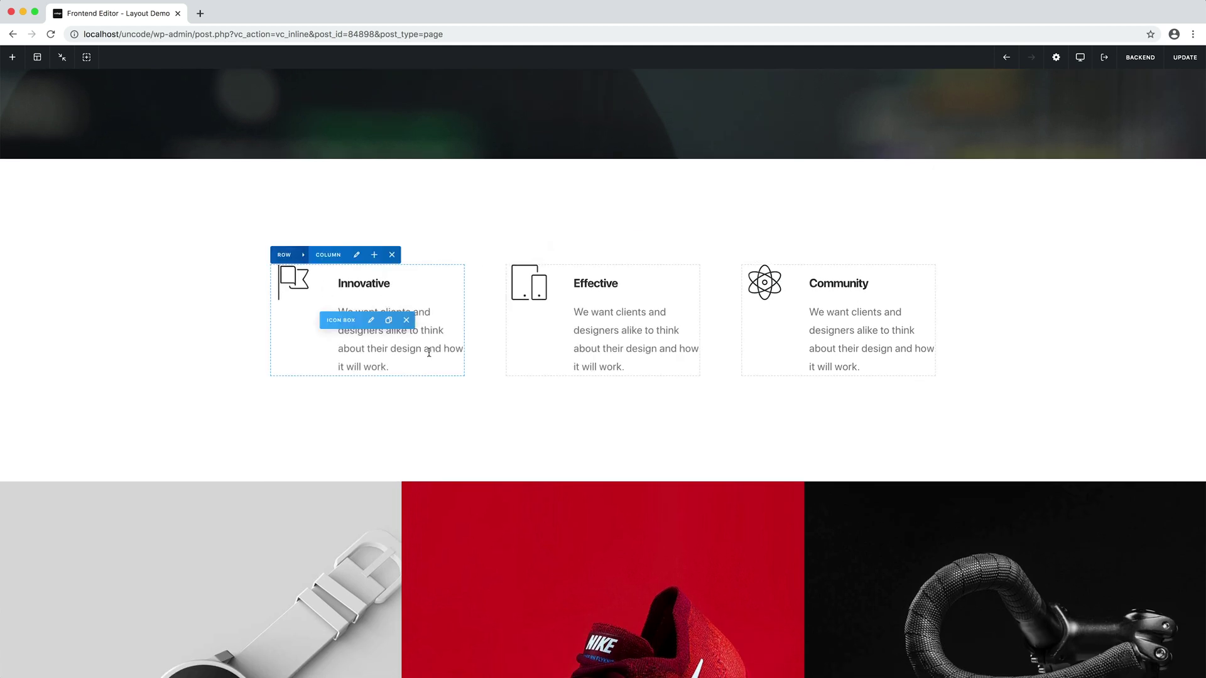
- Page through the portfolio Posts carousel and change the element's layout to Grid
{"action": "scroll", "coordinate": [572, 437], "scroll_direction": "down", "scroll_amount": 6}
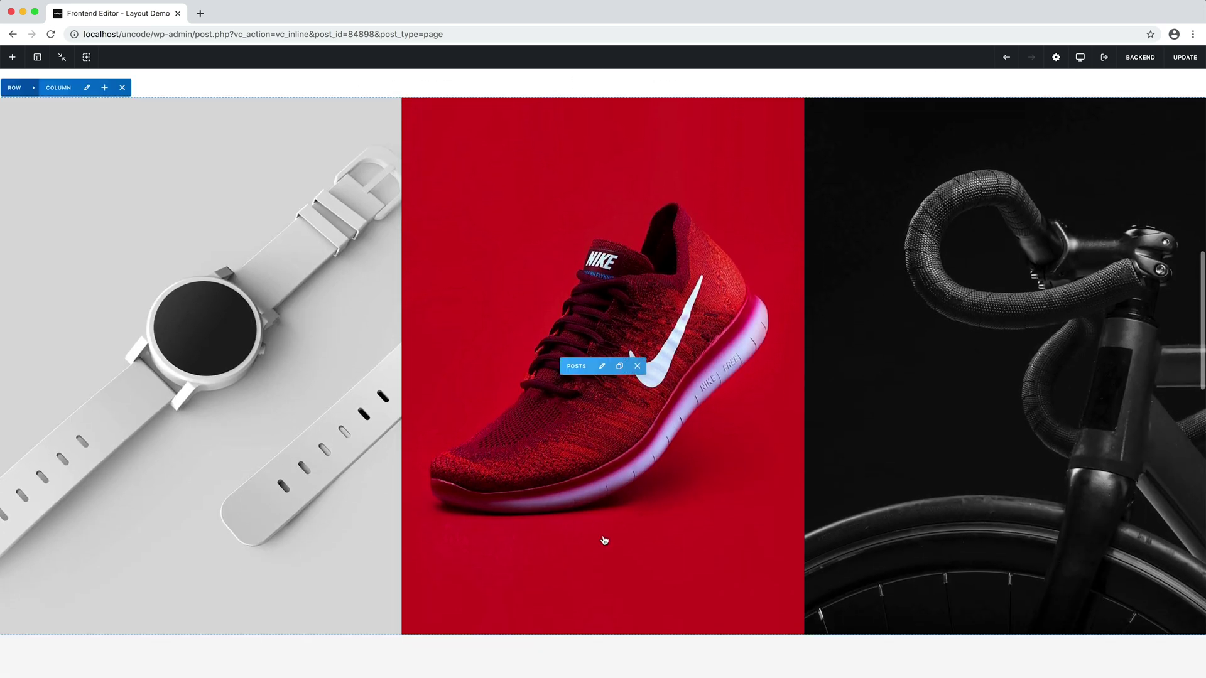
{"action": "left_click", "coordinate": [616, 625]}
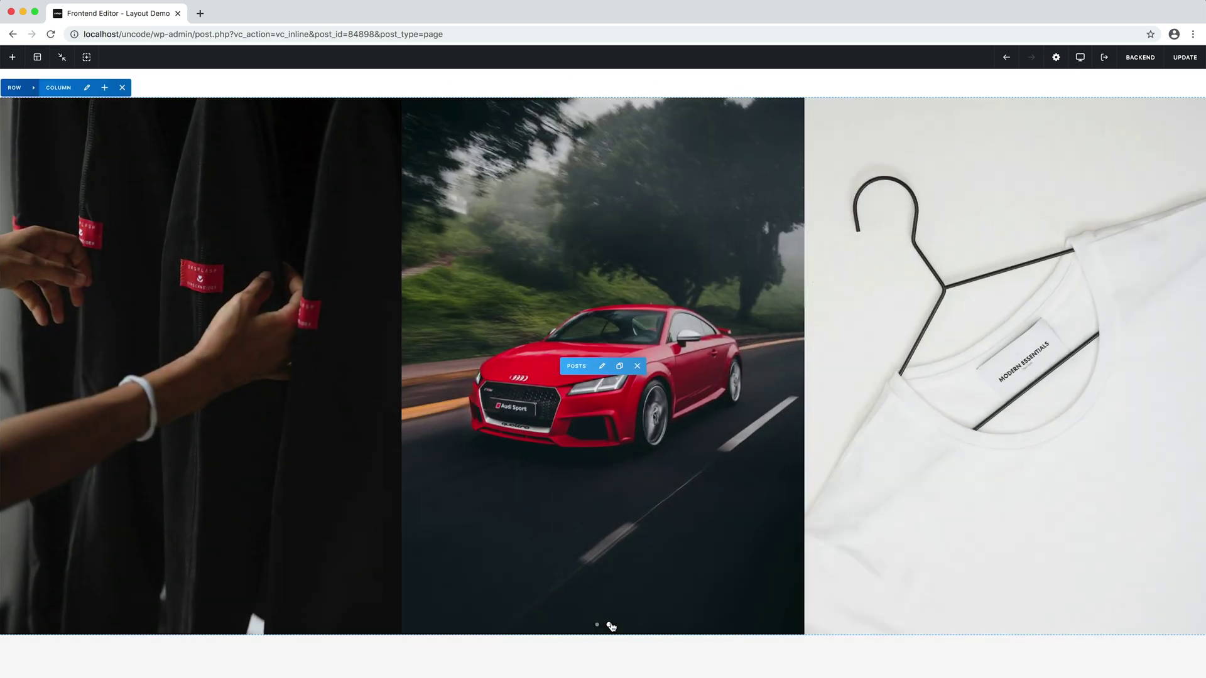
{"action": "left_click", "coordinate": [597, 625]}
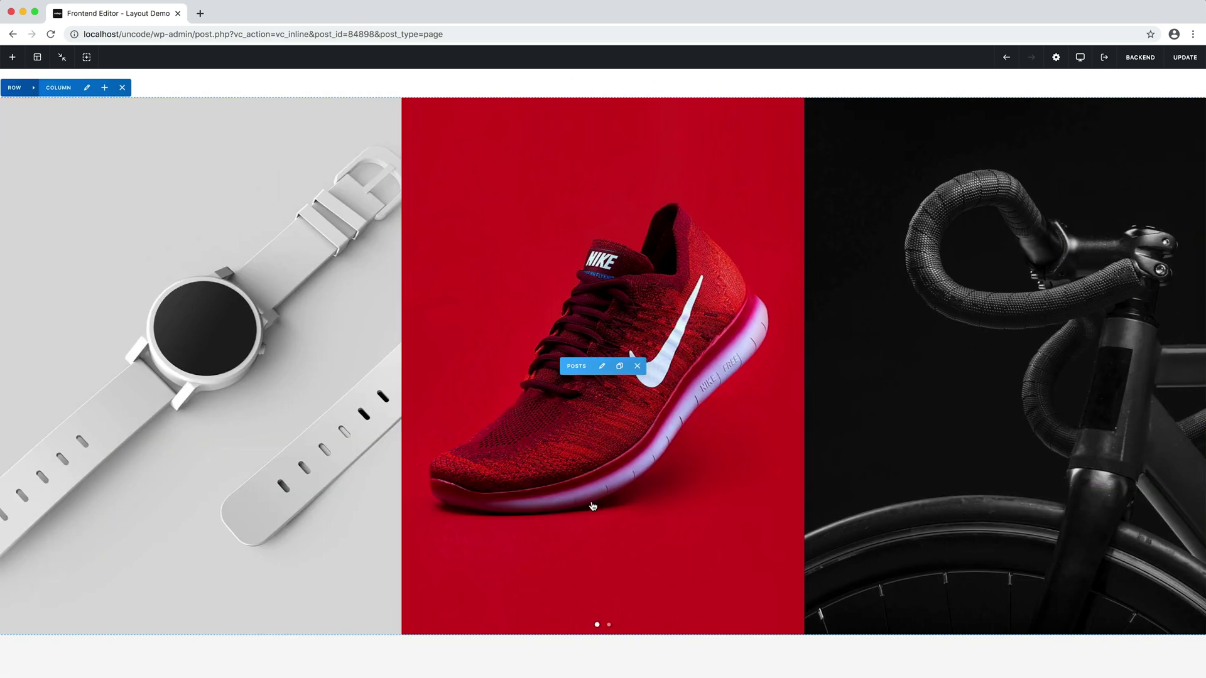
{"action": "left_click", "coordinate": [601, 367]}
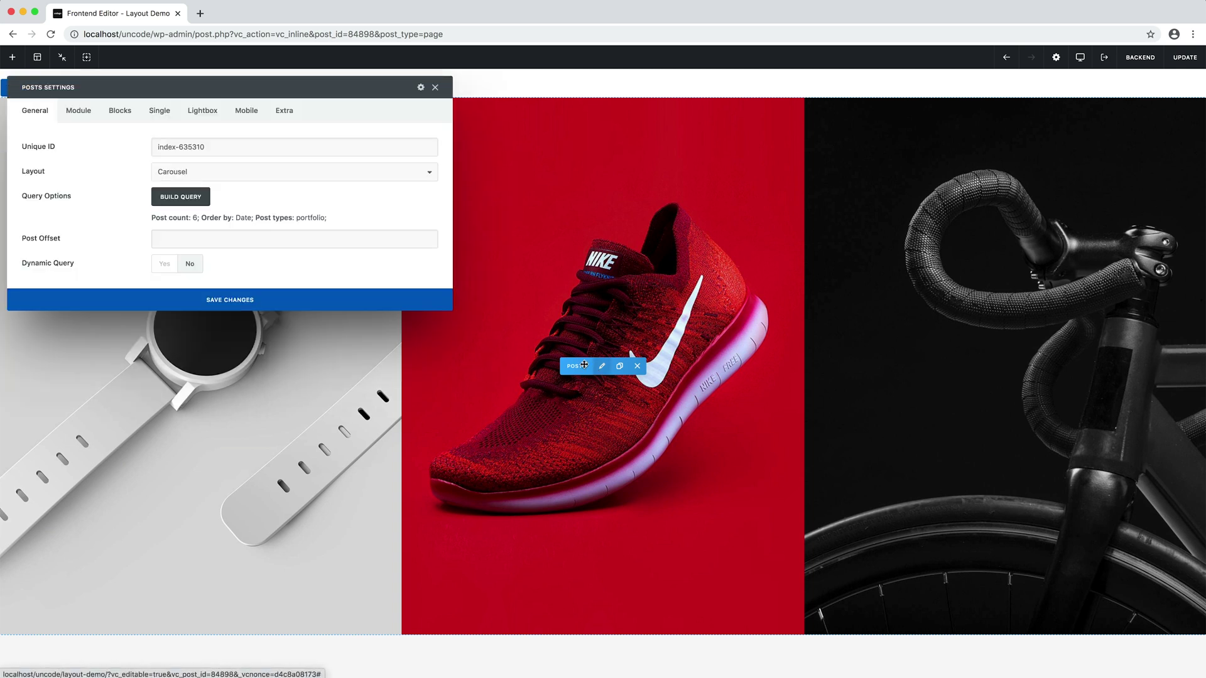
{"action": "left_click", "coordinate": [331, 174]}
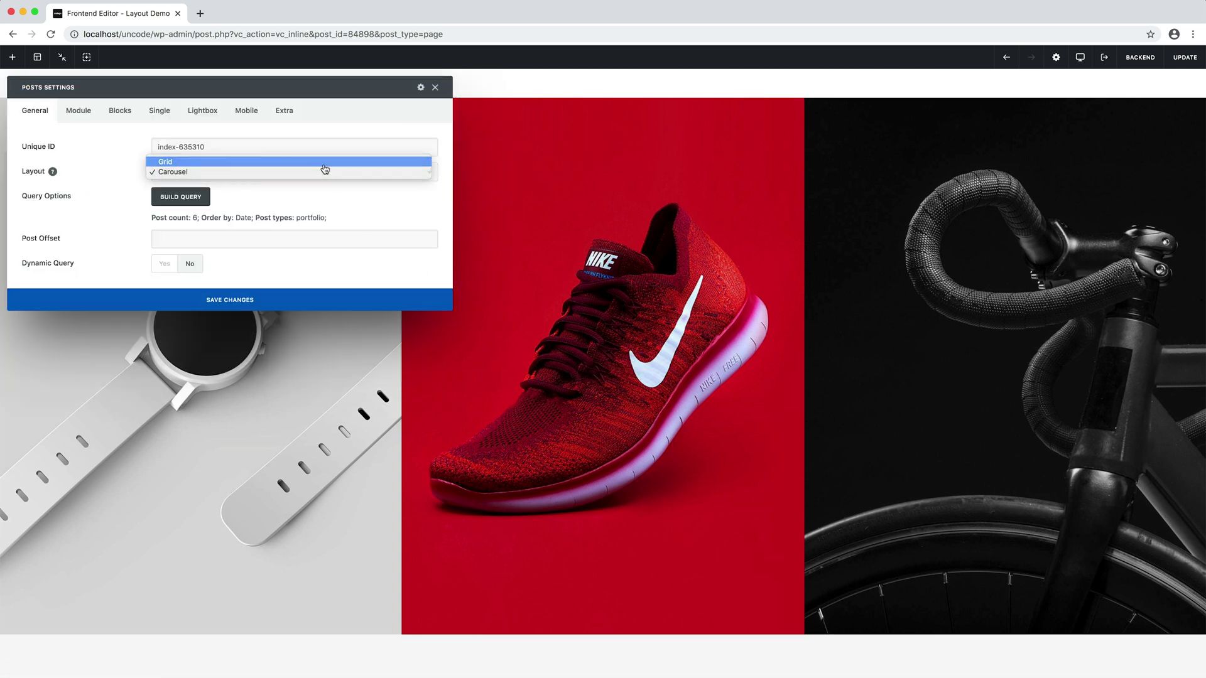
{"action": "left_click", "coordinate": [324, 165]}
- Try a 1:1 media ratio on the portfolio post blocks, and set it to 4:3
{"action": "left_click", "coordinate": [123, 114]}
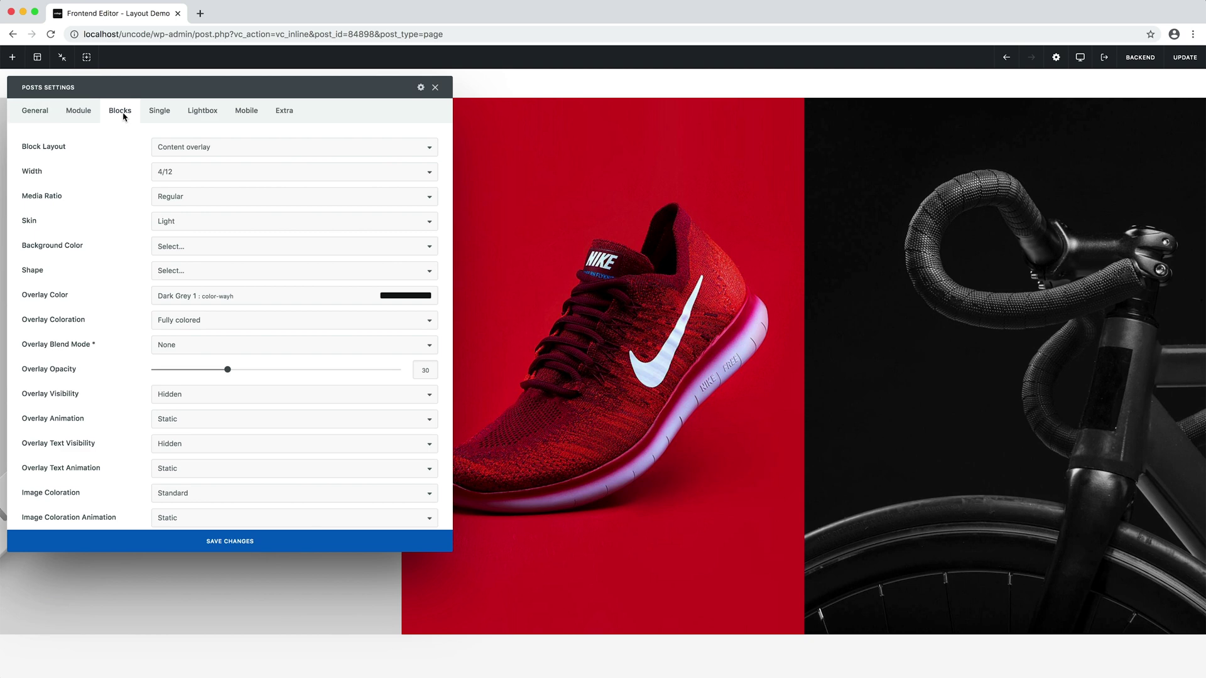
{"action": "left_click", "coordinate": [170, 195]}
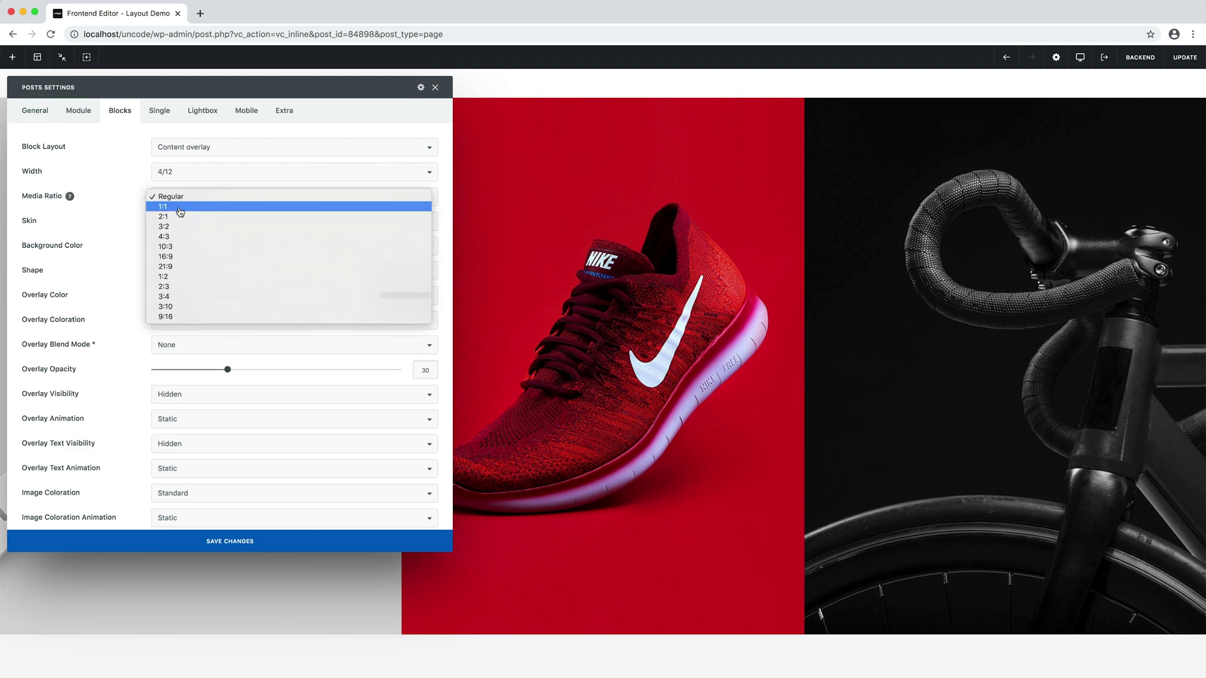
{"action": "left_click", "coordinate": [179, 207]}
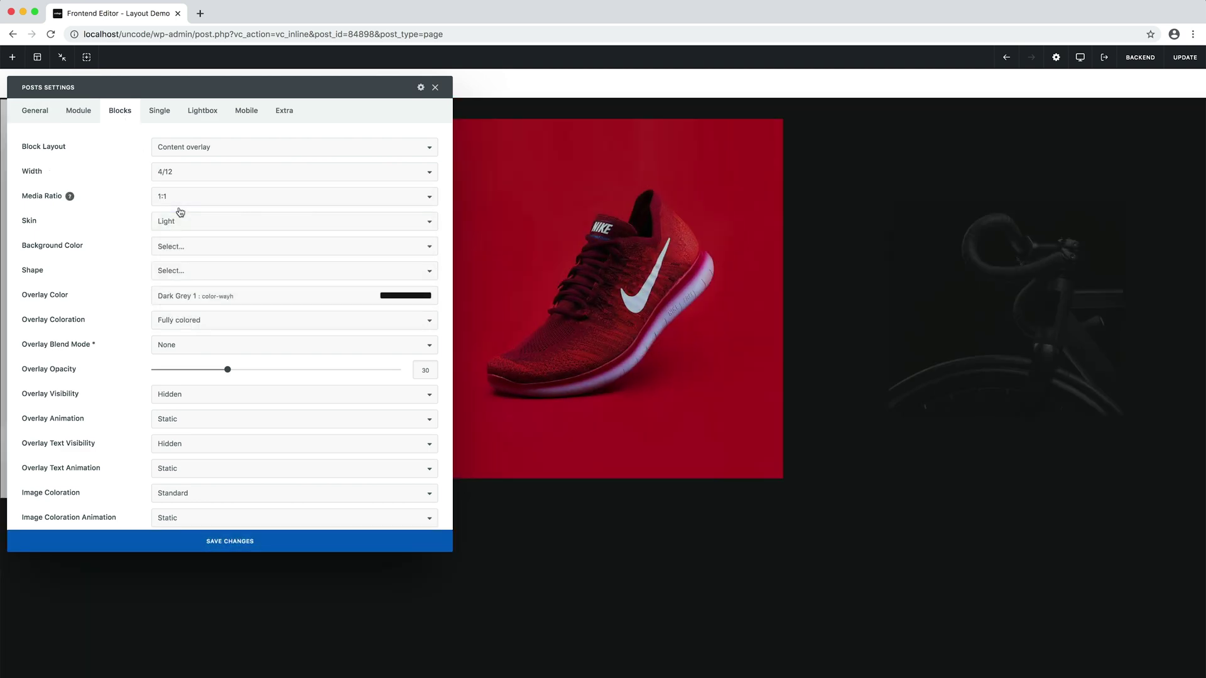
{"action": "left_click", "coordinate": [180, 199]}
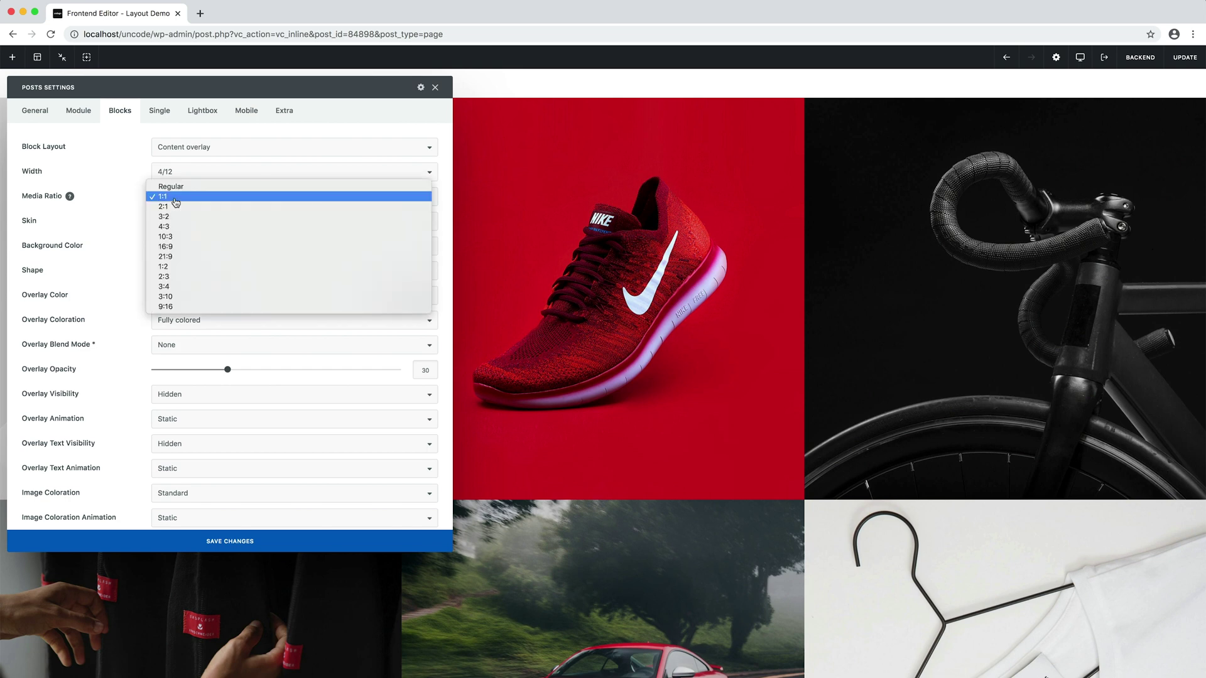
{"action": "left_click", "coordinate": [177, 224]}
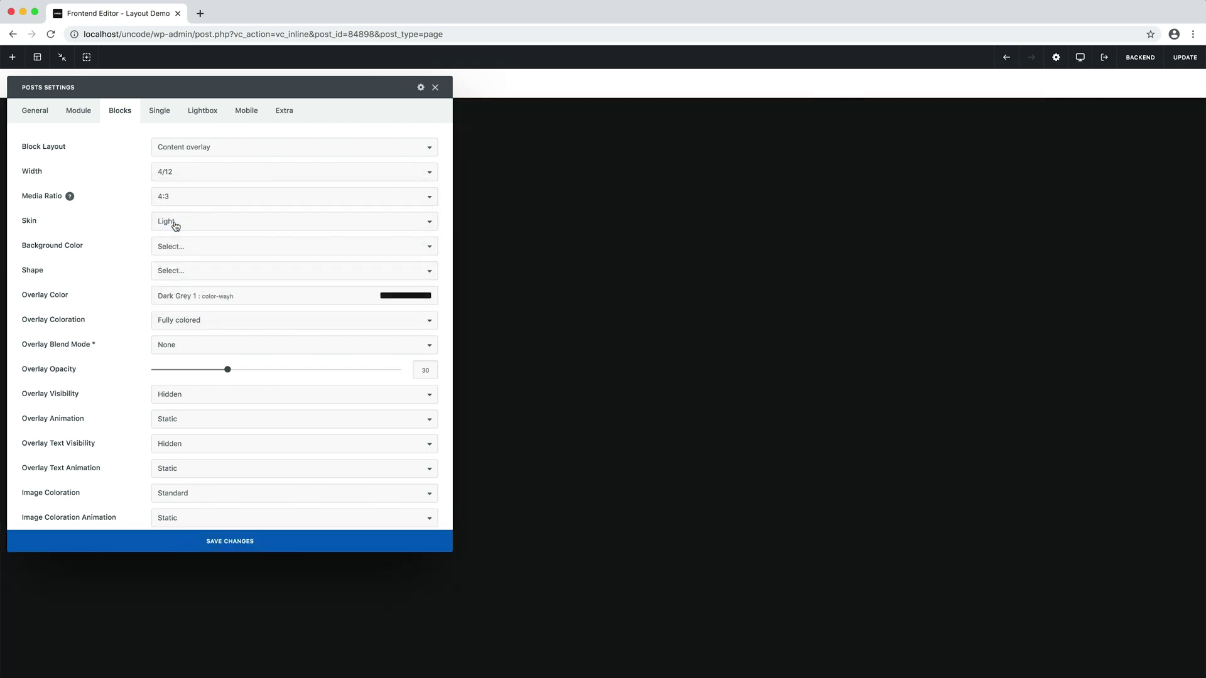
{"action": "key", "text": "Escape"}
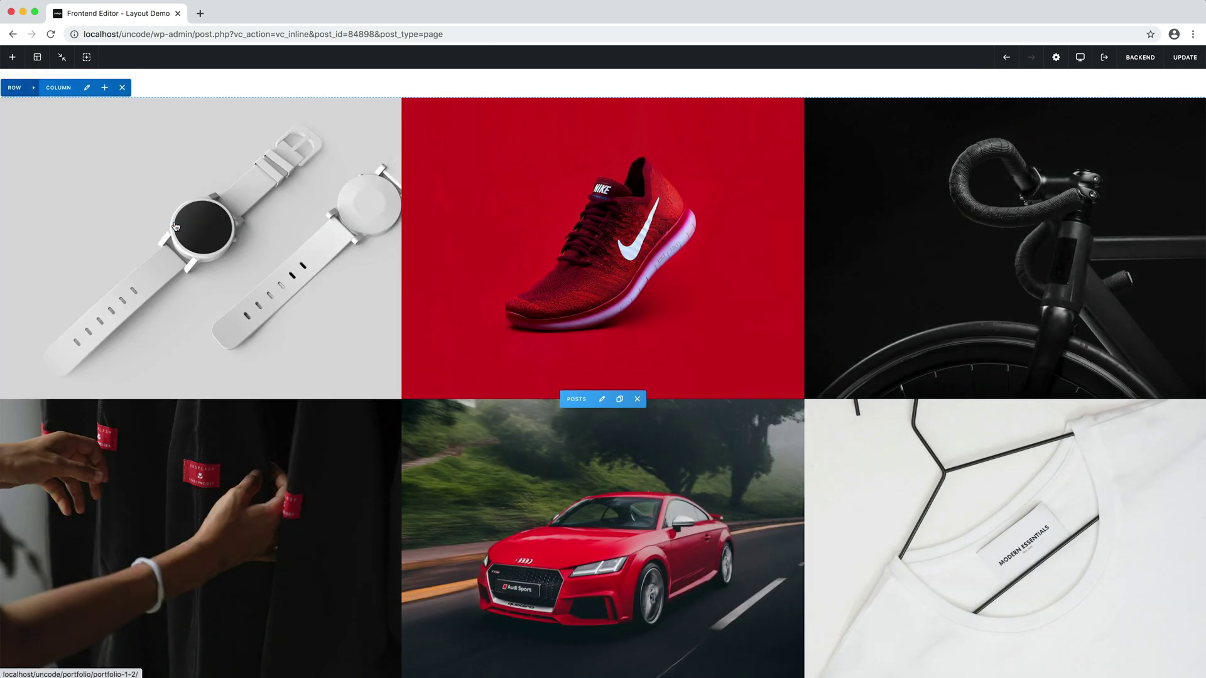
- Set the background color of the client logos row to Dark Grey 2
{"action": "scroll", "coordinate": [175, 226], "scroll_direction": "down", "scroll_amount": 5}
{"action": "scroll", "coordinate": [176, 226], "scroll_direction": "down", "scroll_amount": 3}
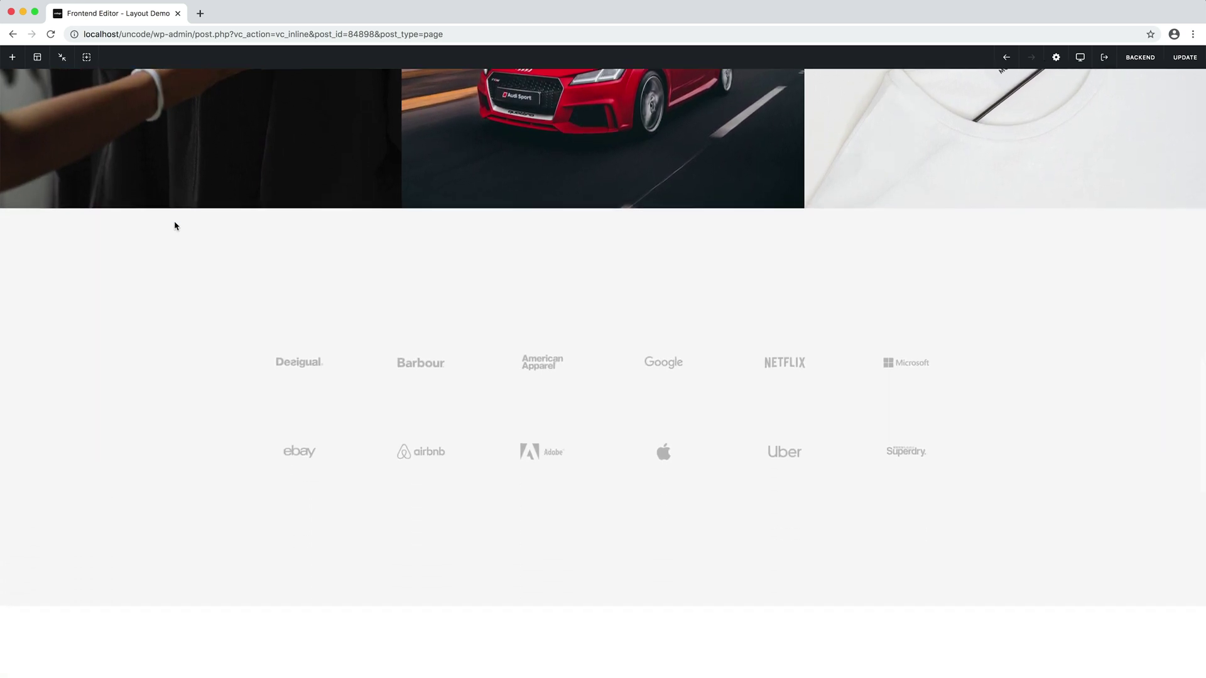
{"action": "mouse_move", "coordinate": [274, 296]}
{"action": "left_click", "coordinate": [306, 261]}
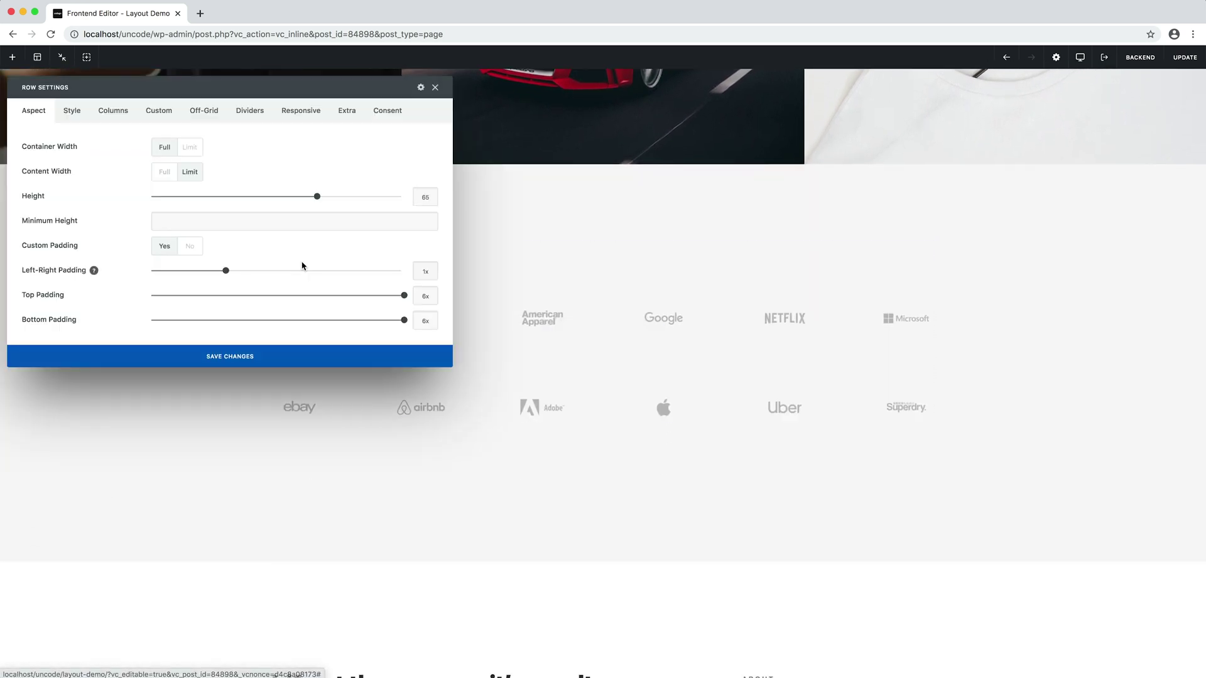
{"action": "left_click", "coordinate": [72, 111]}
{"action": "left_click", "coordinate": [186, 151]}
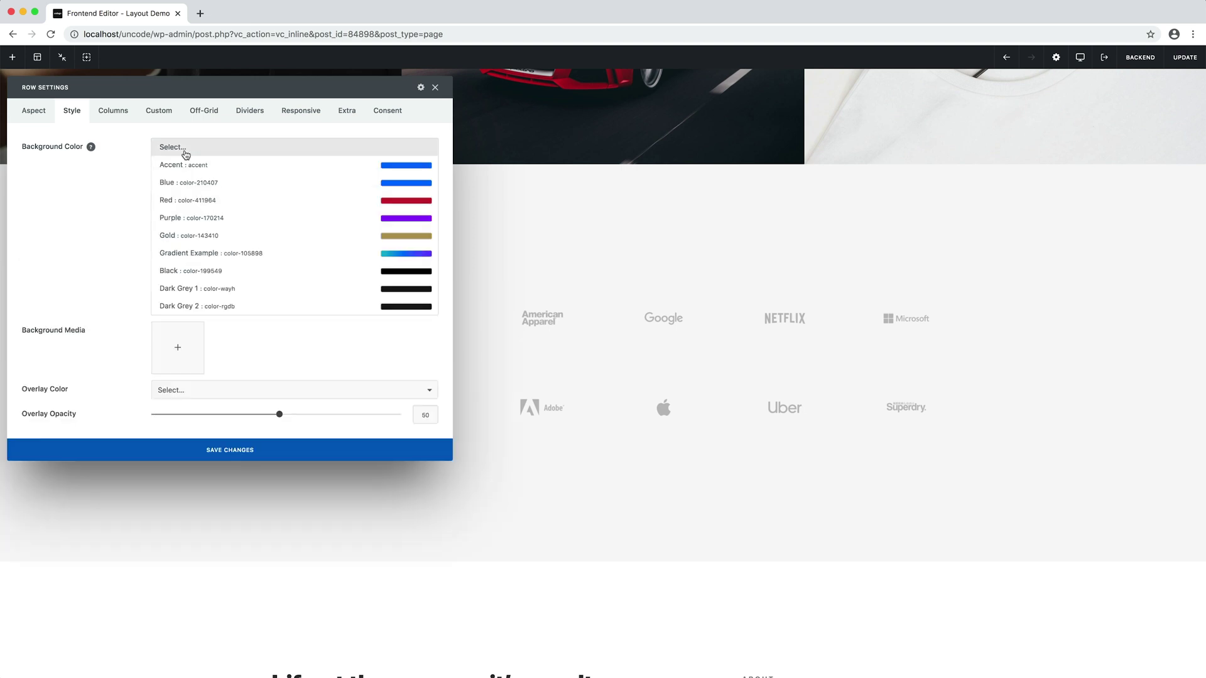
{"action": "left_click", "coordinate": [203, 309]}
{"action": "left_click", "coordinate": [205, 299]}
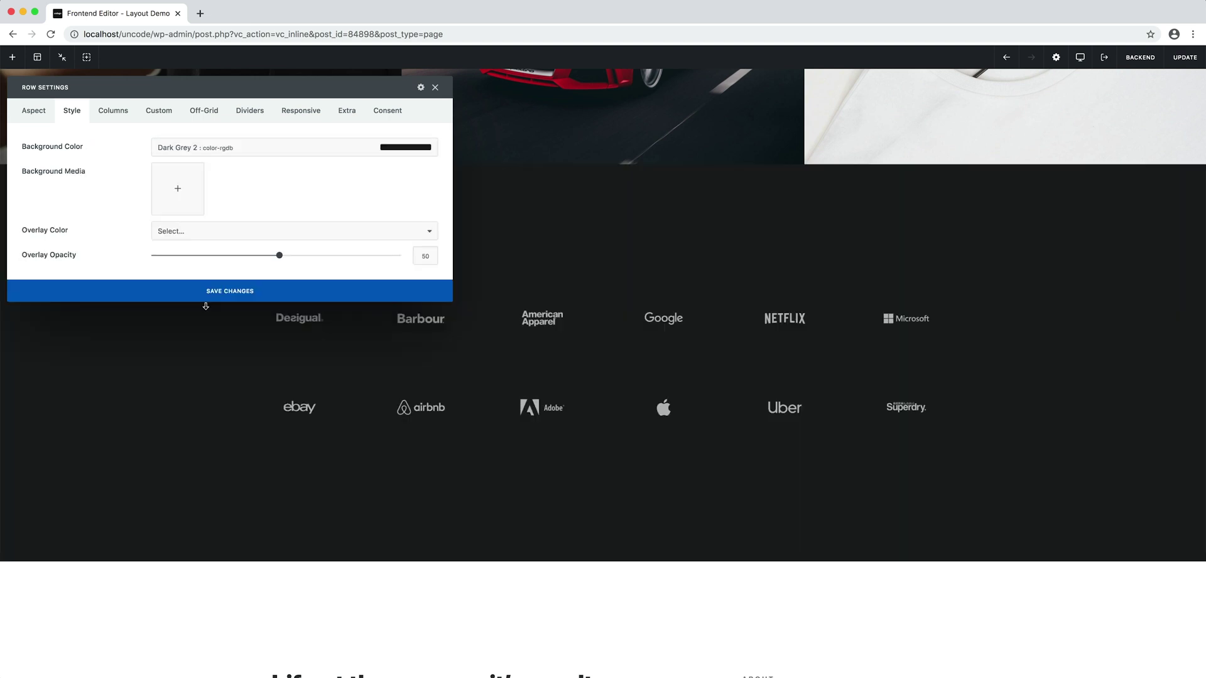
{"action": "key", "text": "Escape"}
- Swap the two columns above the gallery so the "Life at the agency" heading follows the About label
{"action": "scroll", "coordinate": [218, 423], "scroll_direction": "down", "scroll_amount": 7}
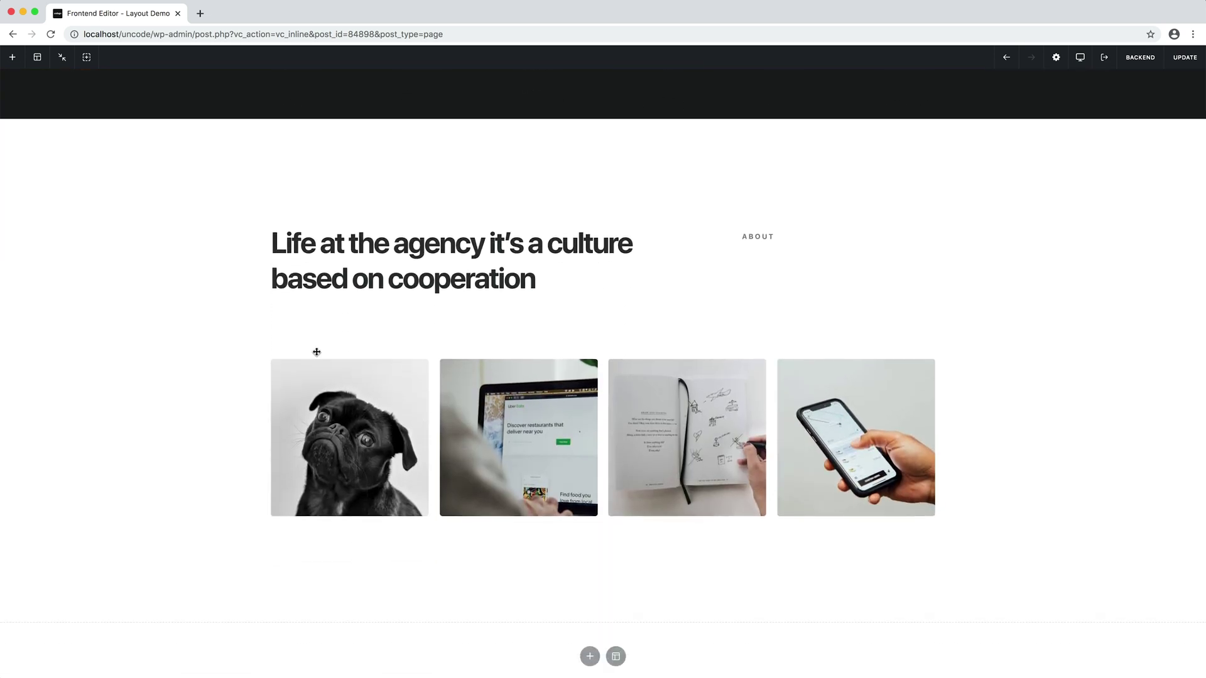
{"action": "mouse_move", "coordinate": [331, 211]}
{"action": "left_click_drag", "start_coordinate": [331, 211], "coordinate": [779, 250]}
- Add a new Row element at the end of the page, below the agency gallery
{"action": "scroll", "coordinate": [1055, 337], "scroll_direction": "down", "scroll_amount": 3}
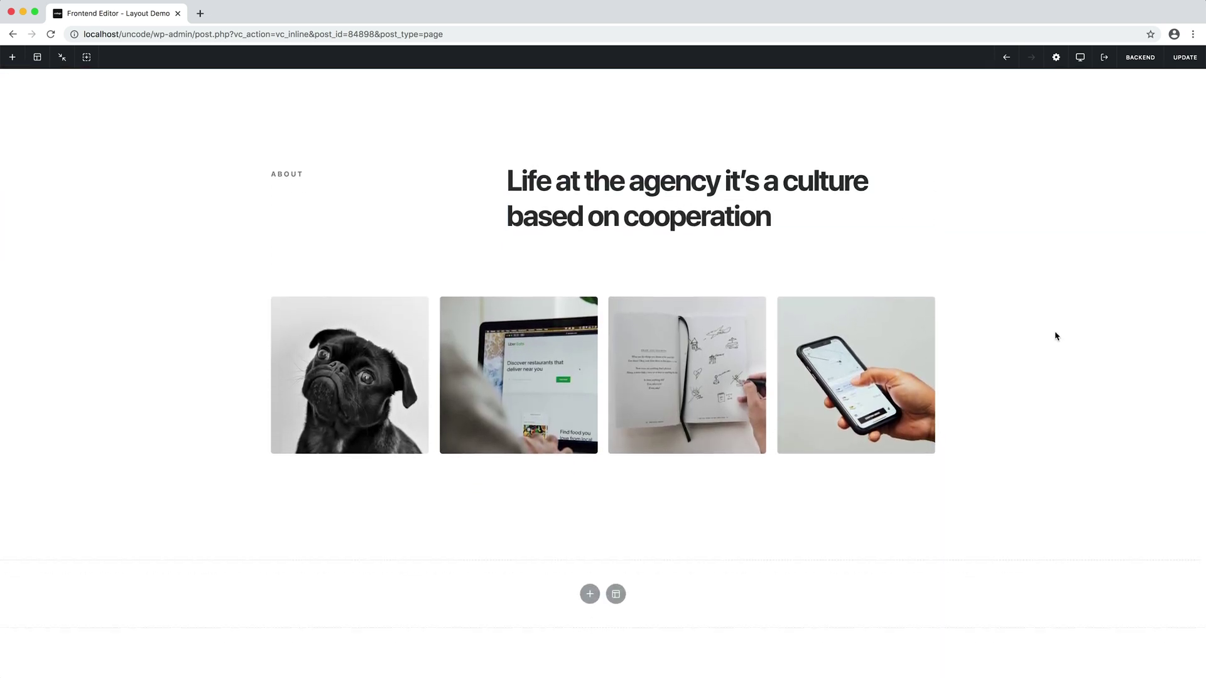
{"action": "left_click", "coordinate": [590, 485]}
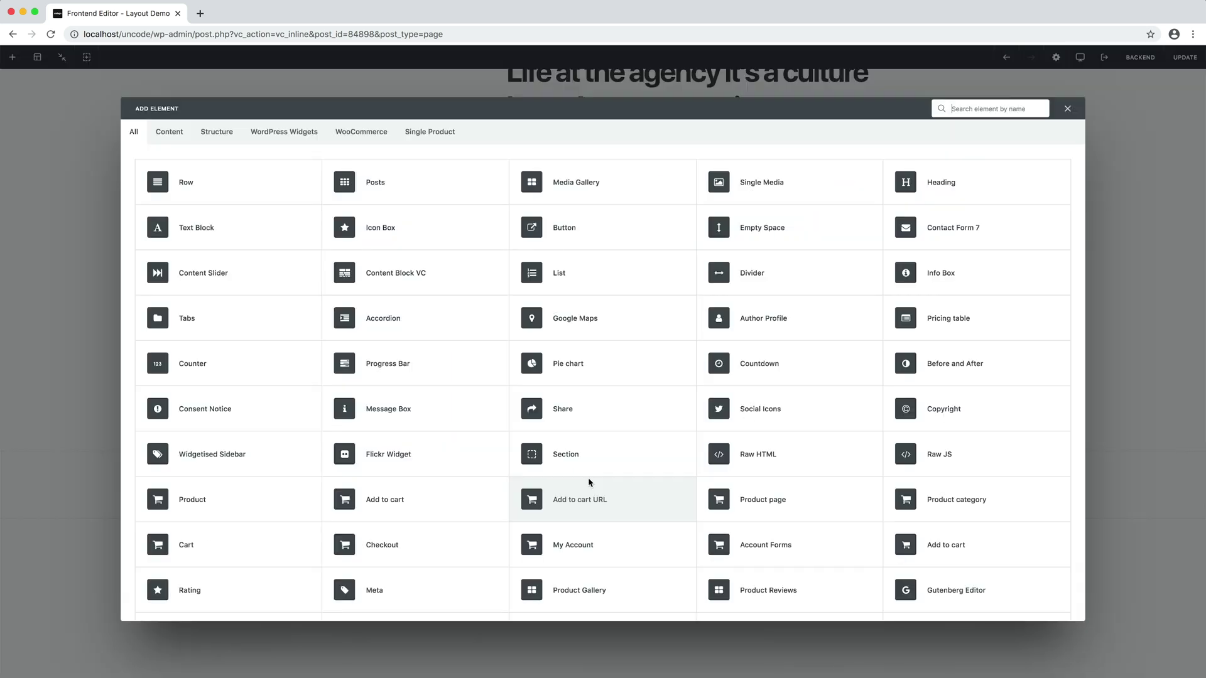
{"action": "left_click", "coordinate": [221, 194]}
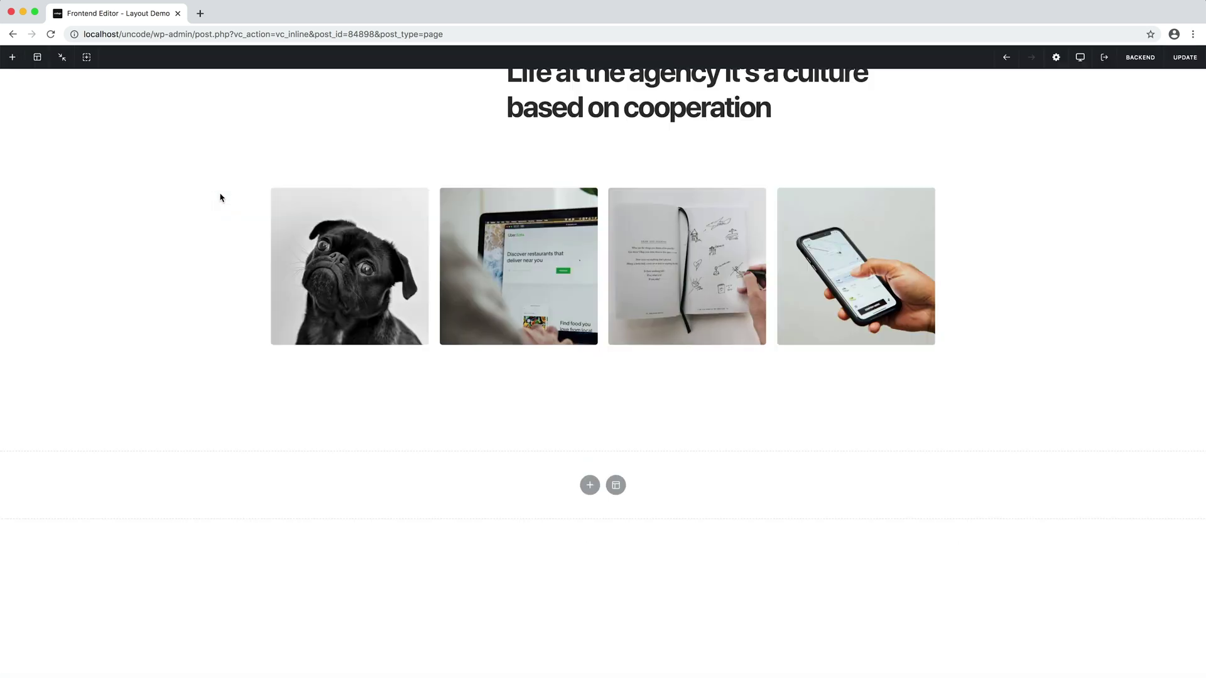
- Give the new row a background image of the smiling person in a red sweater holding a laptop on a dark sofa
{"action": "left_click", "coordinate": [301, 462]}
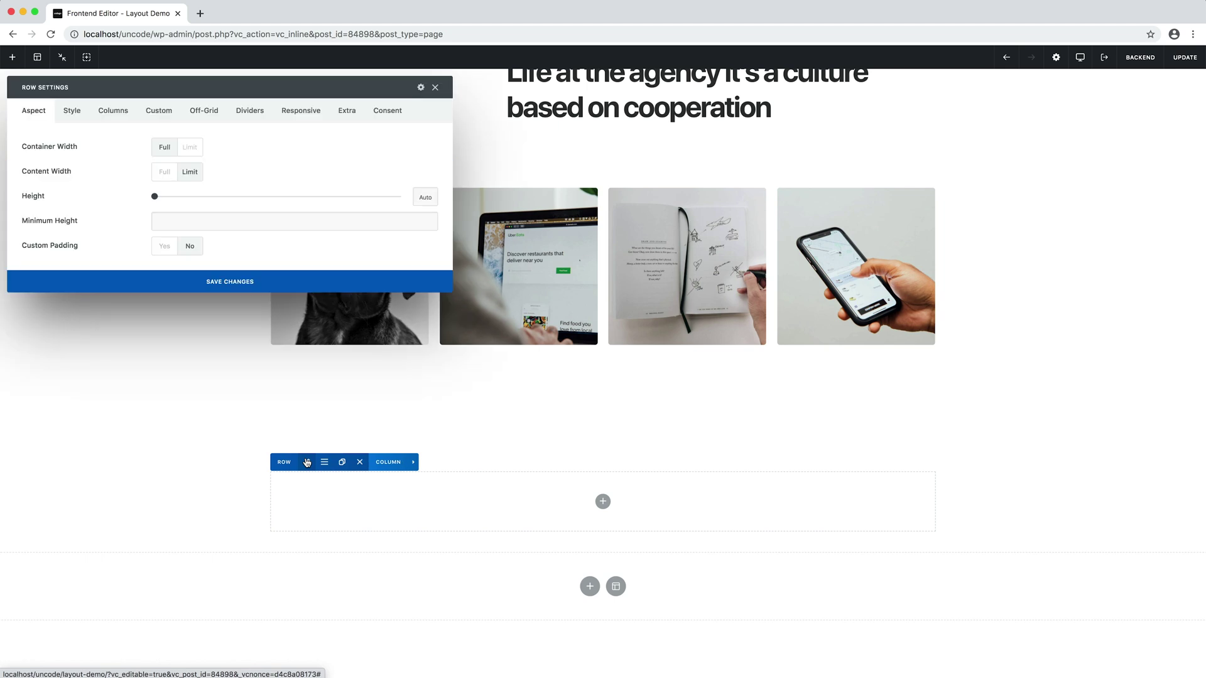
{"action": "left_click", "coordinate": [71, 110]}
{"action": "left_click", "coordinate": [186, 192]}
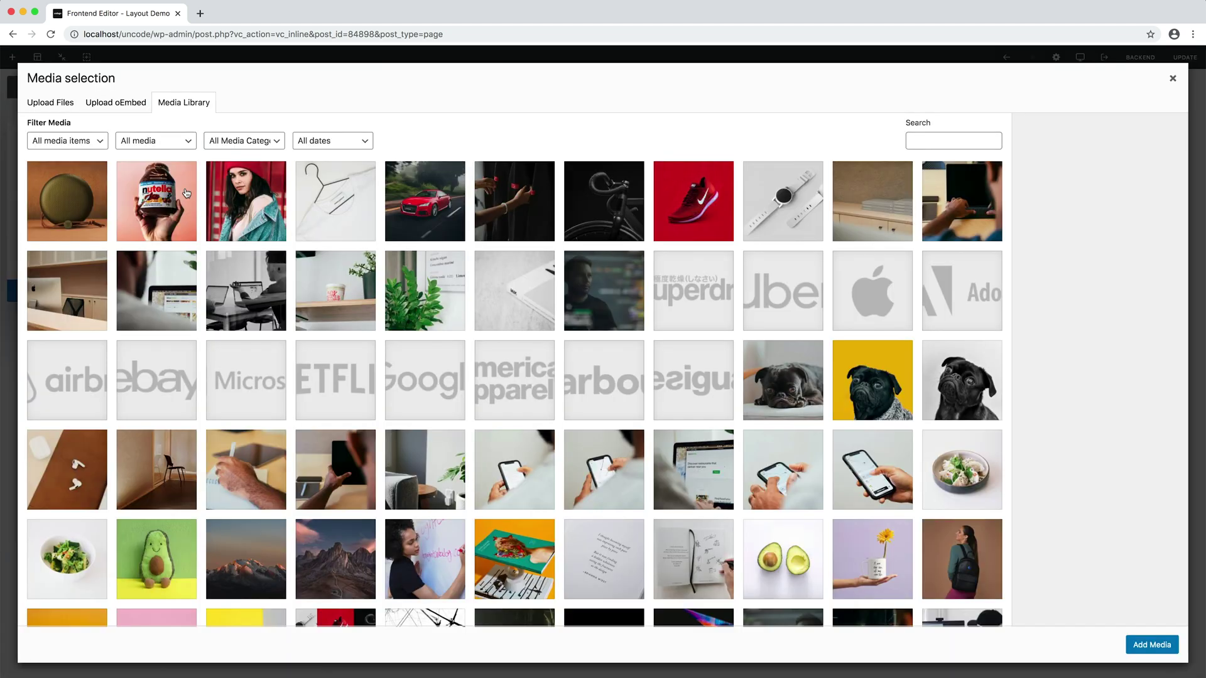
{"action": "scroll", "coordinate": [575, 385], "scroll_direction": "down", "scroll_amount": 3}
{"action": "left_click", "coordinate": [540, 411]}
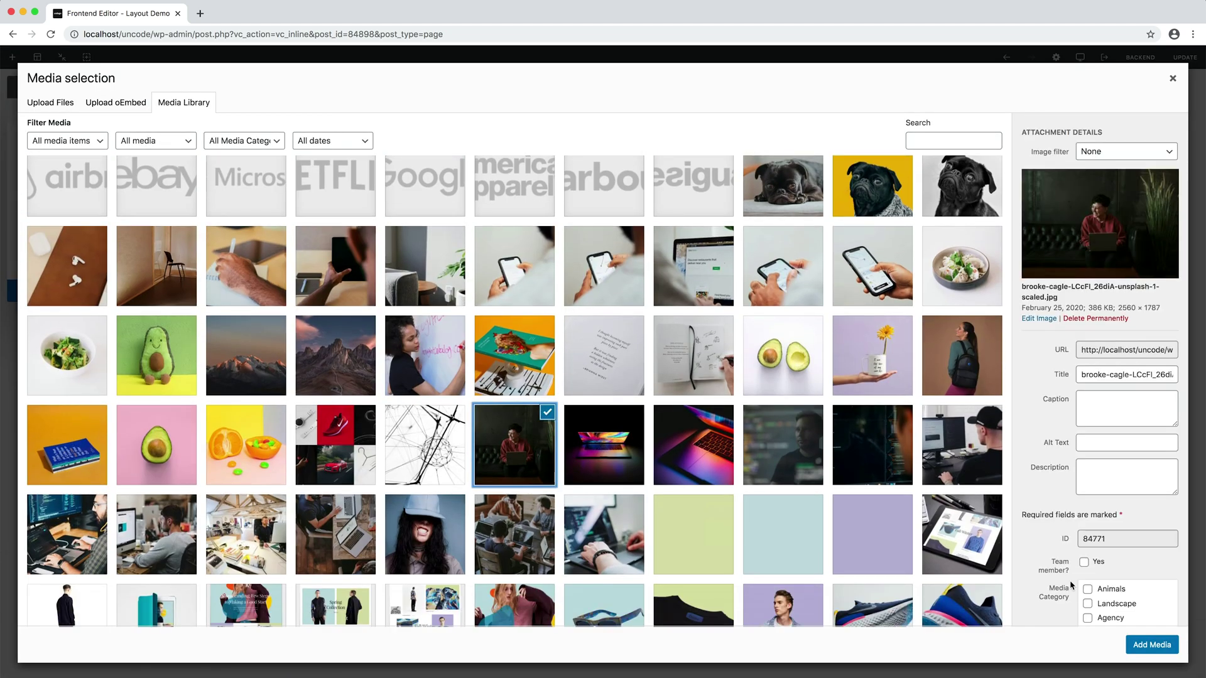
{"action": "left_click", "coordinate": [1147, 645]}
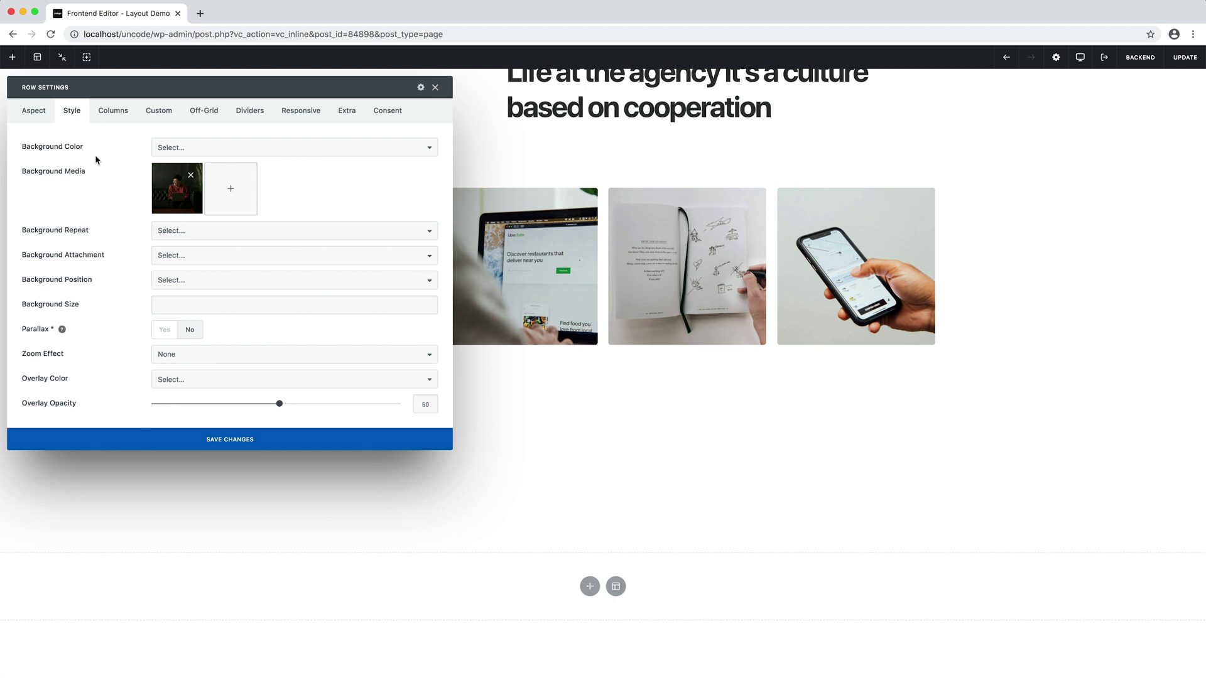
- Set the new image row's height to 65 and close its settings
{"action": "left_click", "coordinate": [33, 111]}
{"action": "left_click", "coordinate": [300, 198]}
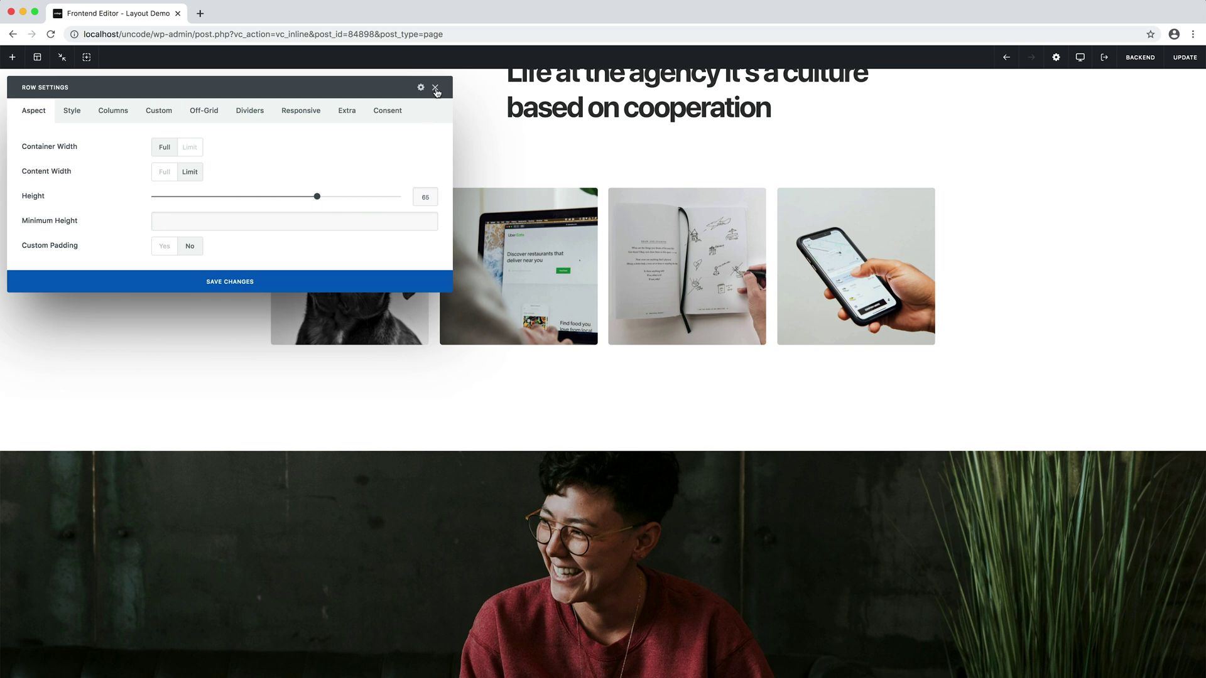
{"action": "left_click", "coordinate": [434, 87]}
{"action": "scroll", "coordinate": [697, 492], "scroll_direction": "down", "scroll_amount": 1}
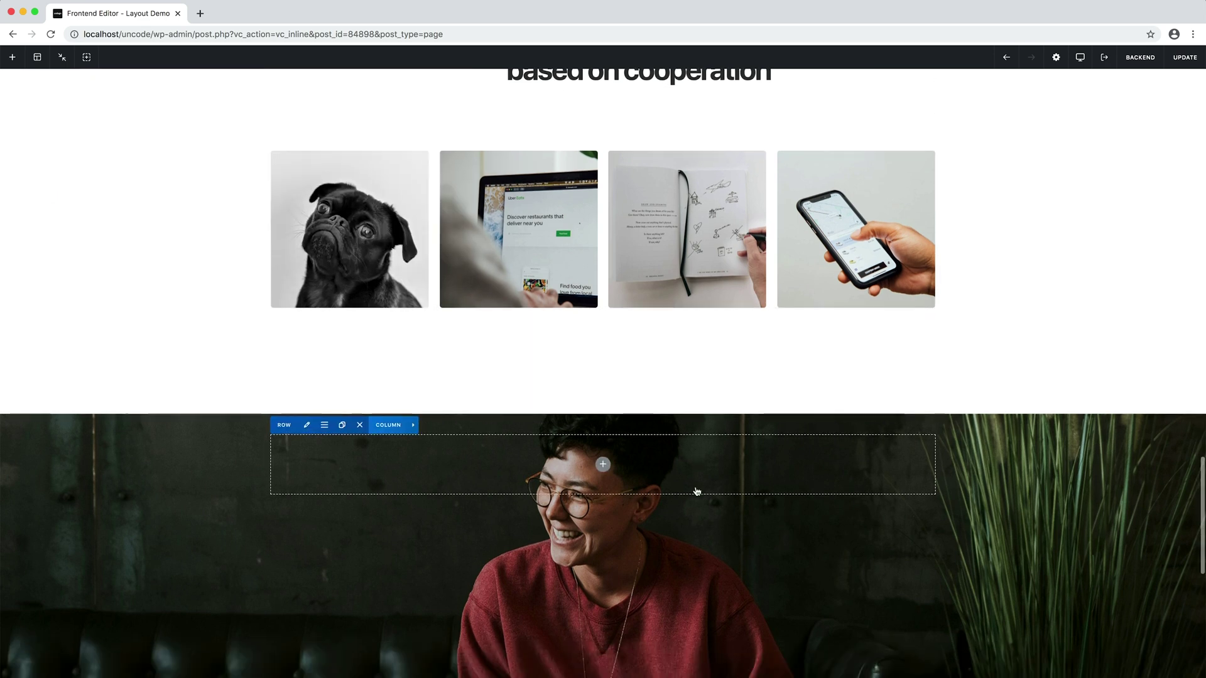
{"action": "scroll", "coordinate": [697, 491], "scroll_direction": "down", "scroll_amount": 5}
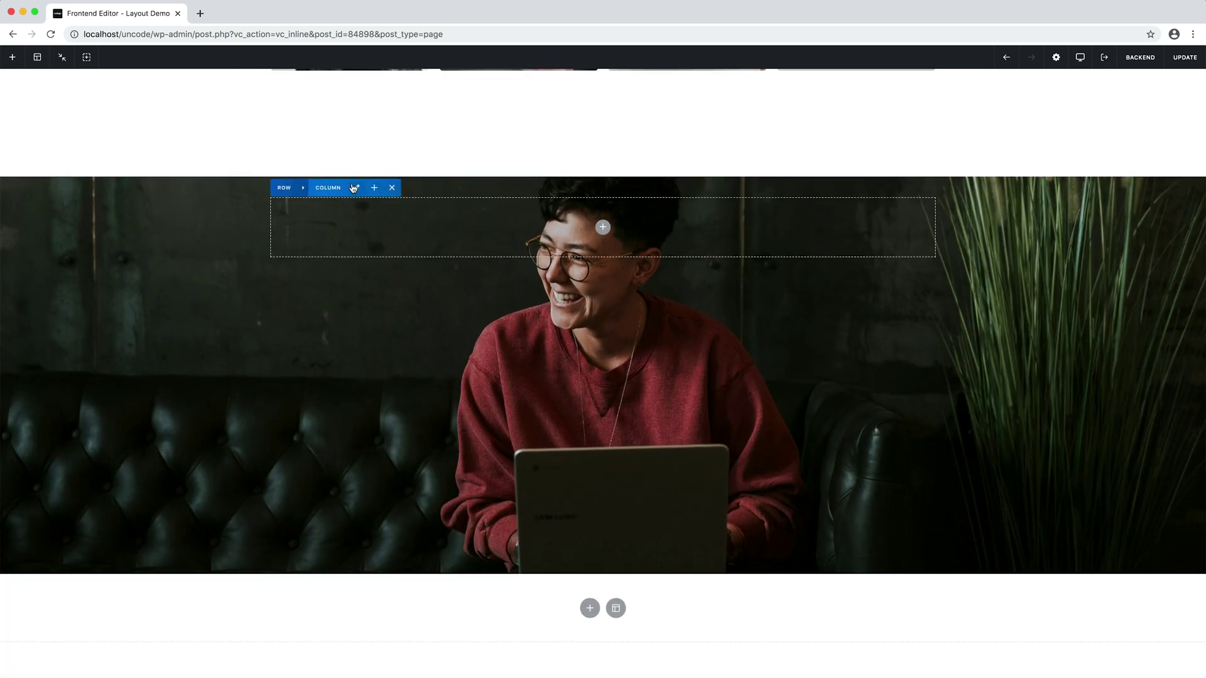
- Set the image row column's vertical position to Middle and its text alignment to Center
{"action": "left_click", "coordinate": [353, 188]}
{"action": "left_click", "coordinate": [258, 221]}
{"action": "left_click", "coordinate": [248, 229]}
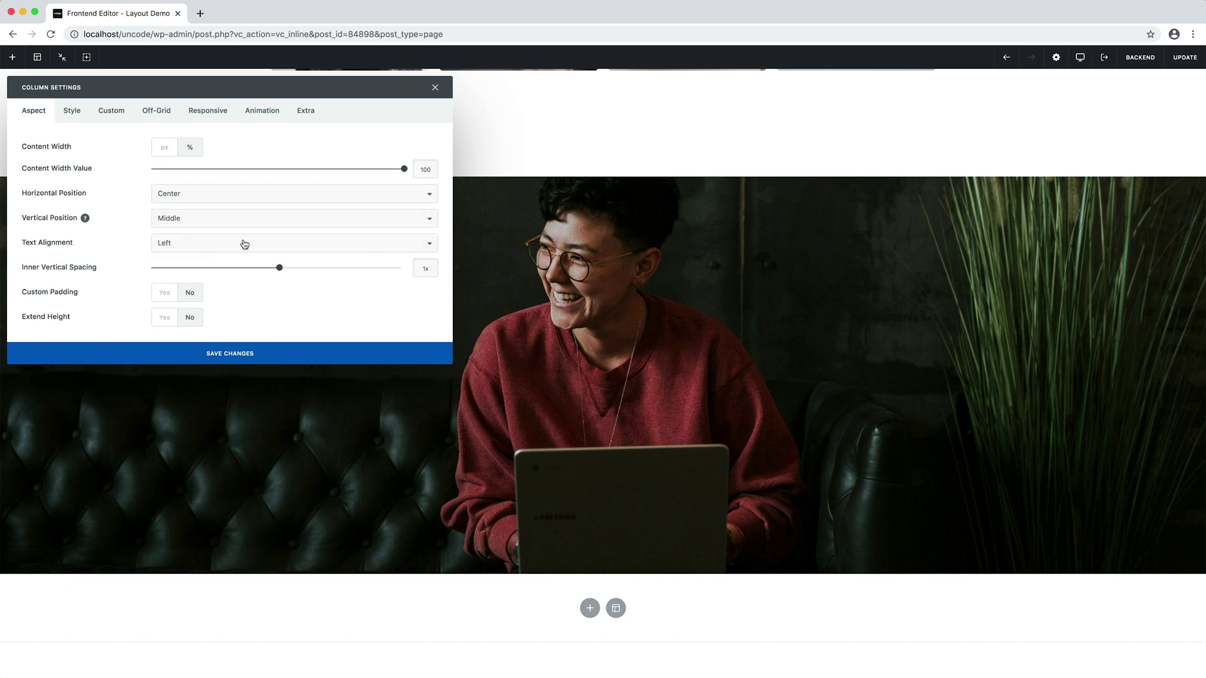
{"action": "left_click", "coordinate": [244, 244]}
{"action": "left_click", "coordinate": [239, 255]}
- Set the image row column's skin to Dark and save the column settings
{"action": "left_click", "coordinate": [72, 110]}
{"action": "left_click", "coordinate": [159, 149]}
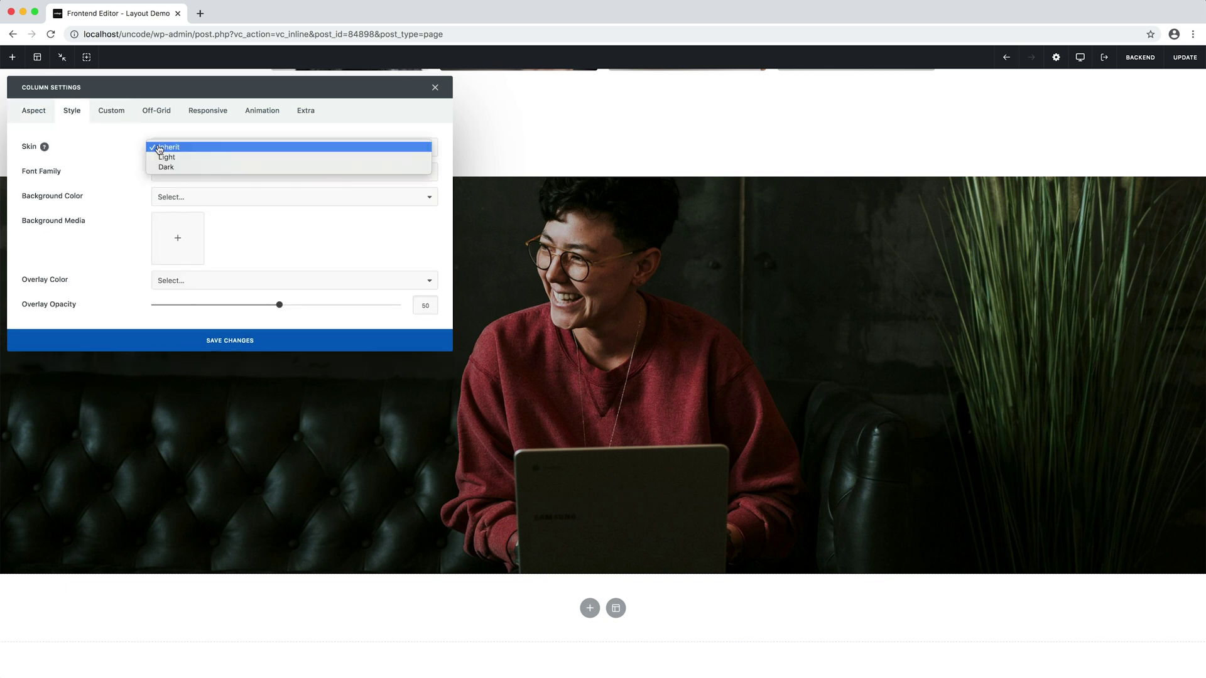
{"action": "left_click", "coordinate": [166, 168]}
{"action": "left_click", "coordinate": [168, 348]}
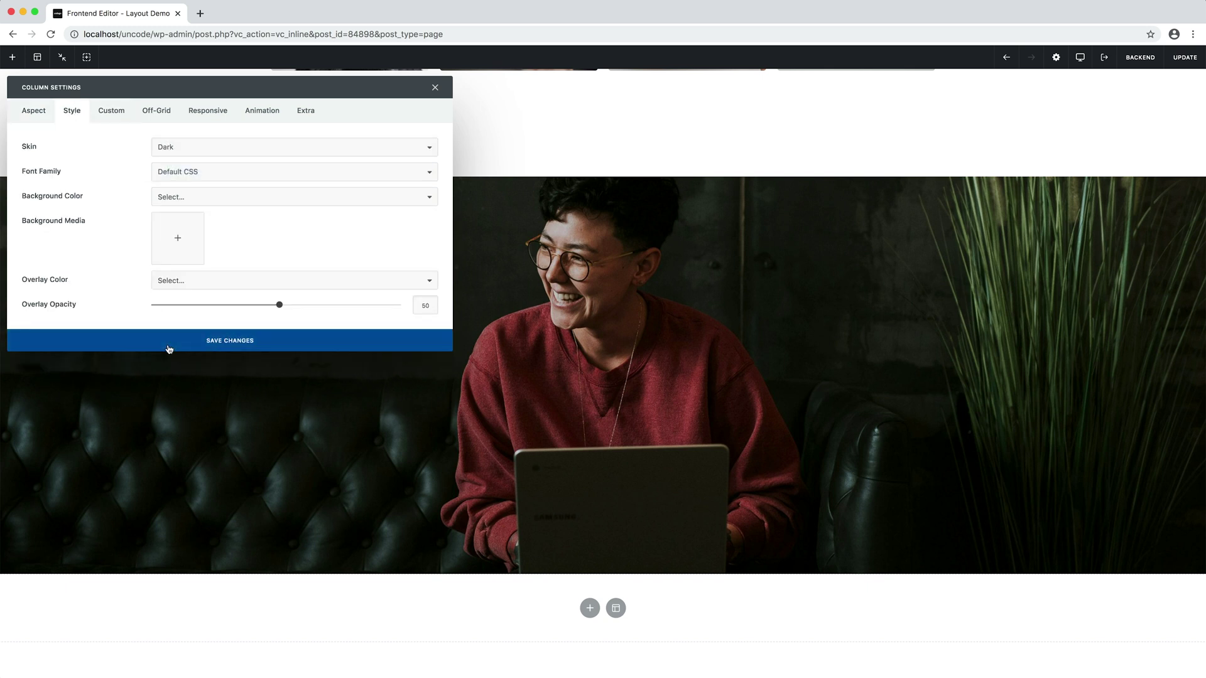
- Add an Icon Box element to the image row's column and choose the solid play triangle as its icon
{"action": "left_click", "coordinate": [509, 379]}
{"action": "left_click", "coordinate": [415, 225]}
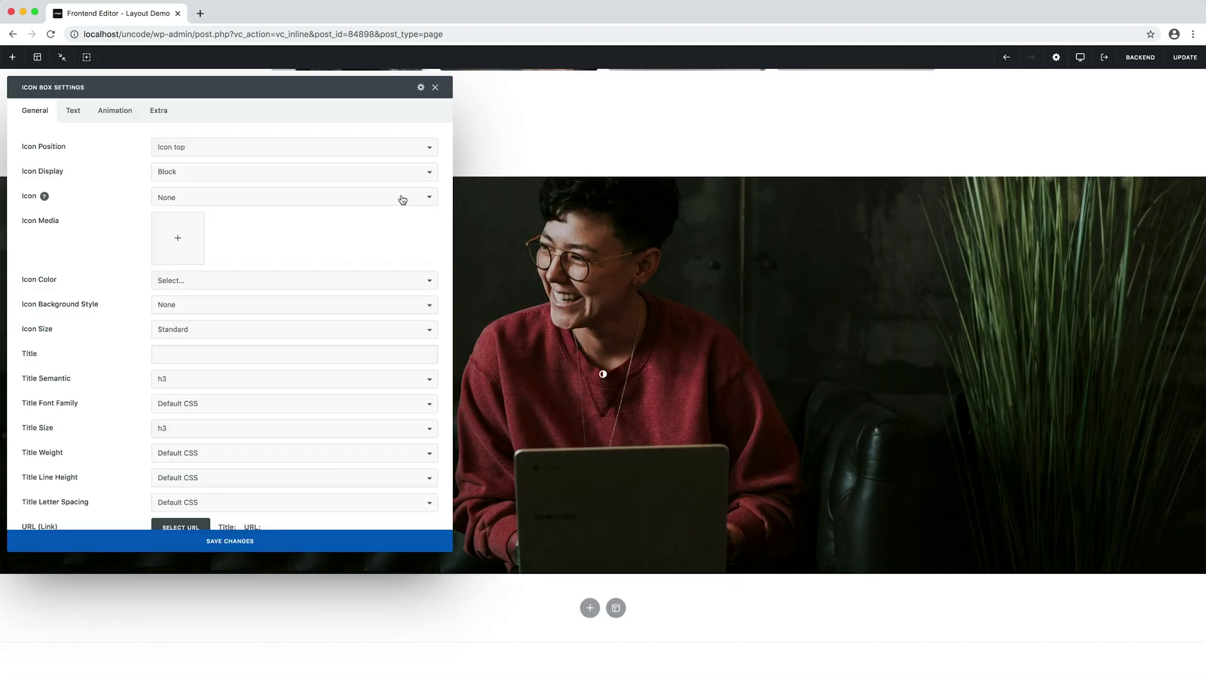
{"action": "left_click", "coordinate": [402, 200]}
{"action": "type", "text": "play"}
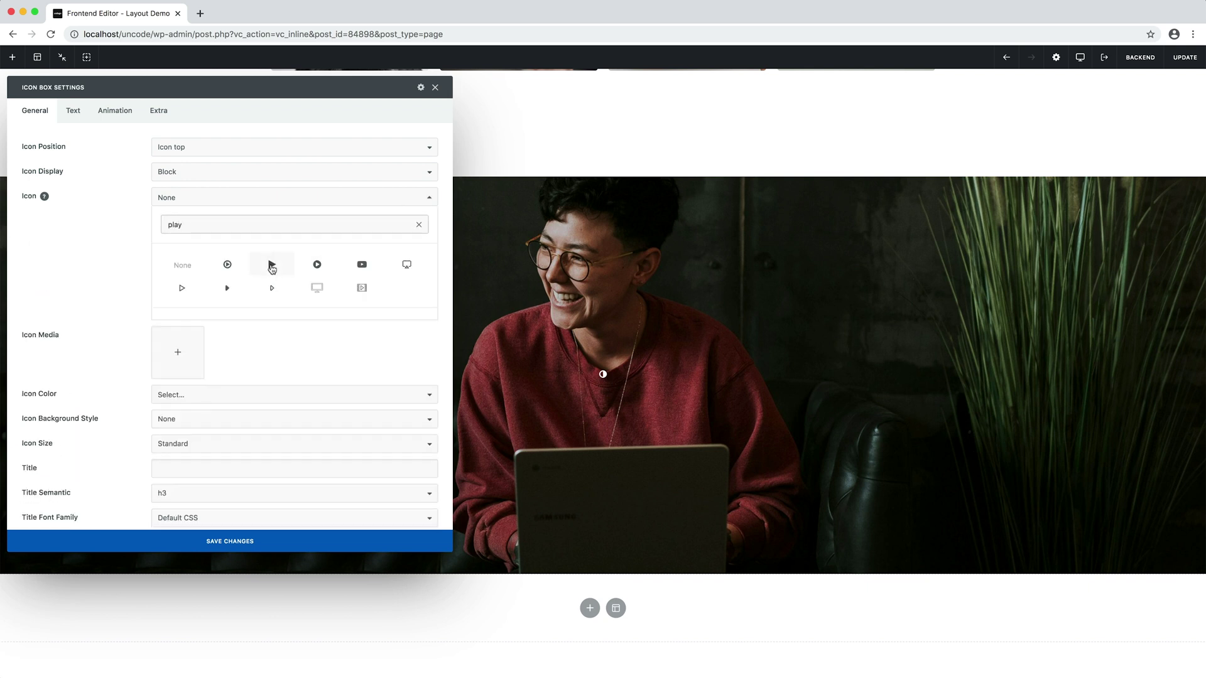
{"action": "left_click", "coordinate": [272, 266]}
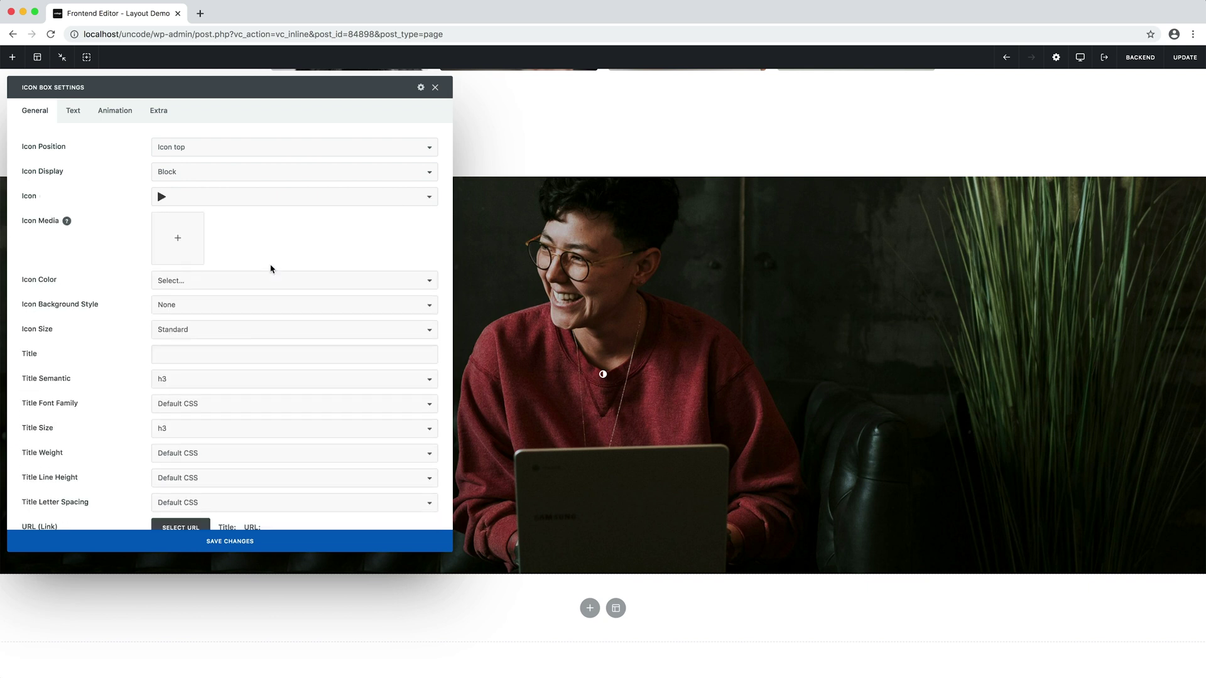
- Give the play icon a Circle background style and set its size to 4x
{"action": "left_click", "coordinate": [235, 305]}
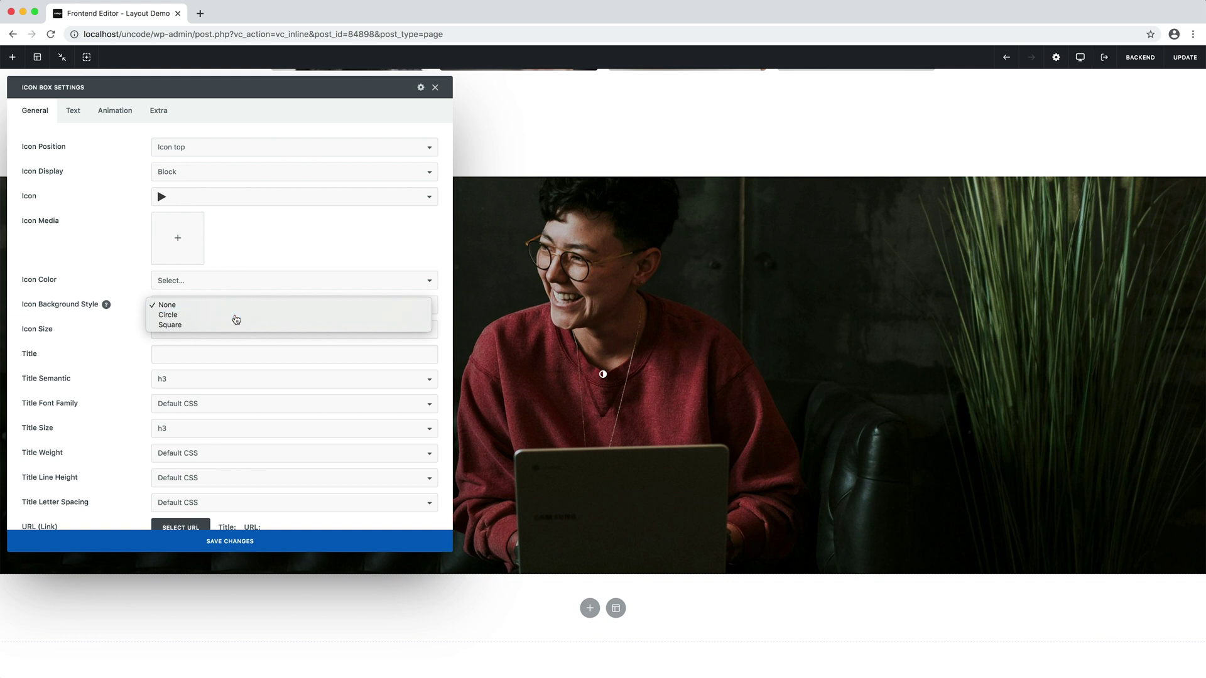
{"action": "left_click", "coordinate": [235, 315]}
{"action": "left_click", "coordinate": [234, 330]}
{"action": "left_click", "coordinate": [231, 360]}
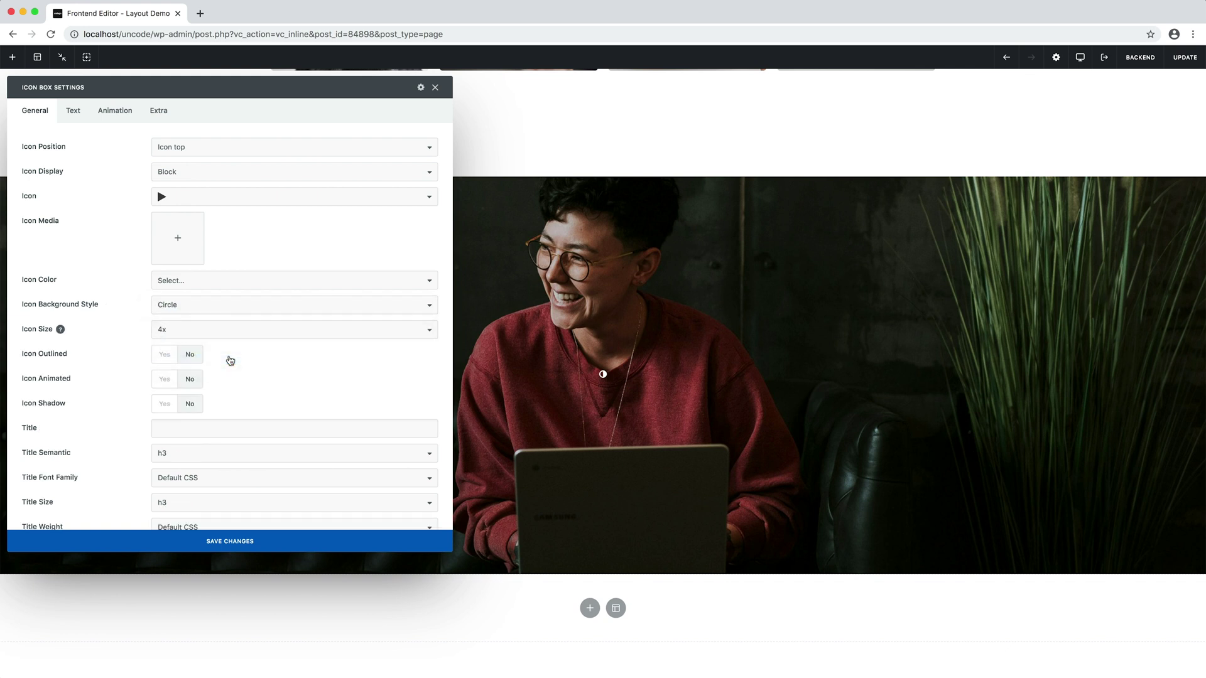
- Enable the play icon's animation, try the outlined style and turn it off again, and close the Icon Box settings
{"action": "left_click", "coordinate": [165, 356]}
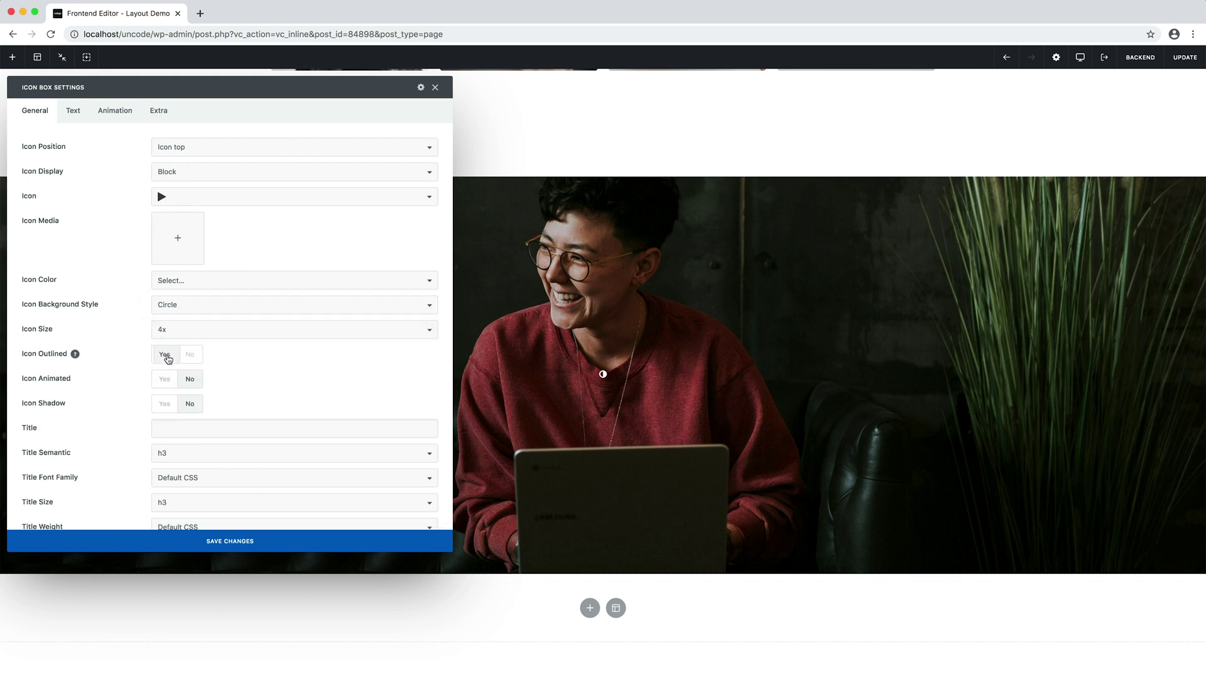
{"action": "left_click", "coordinate": [166, 382]}
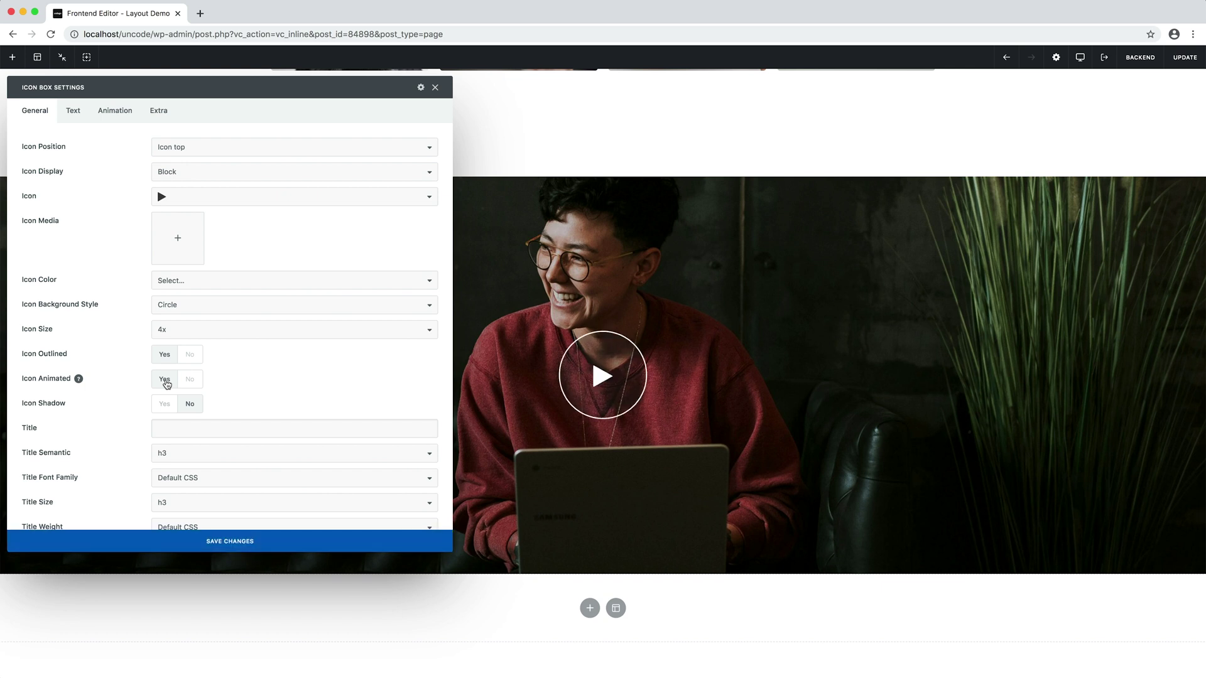
{"action": "left_click", "coordinate": [190, 356]}
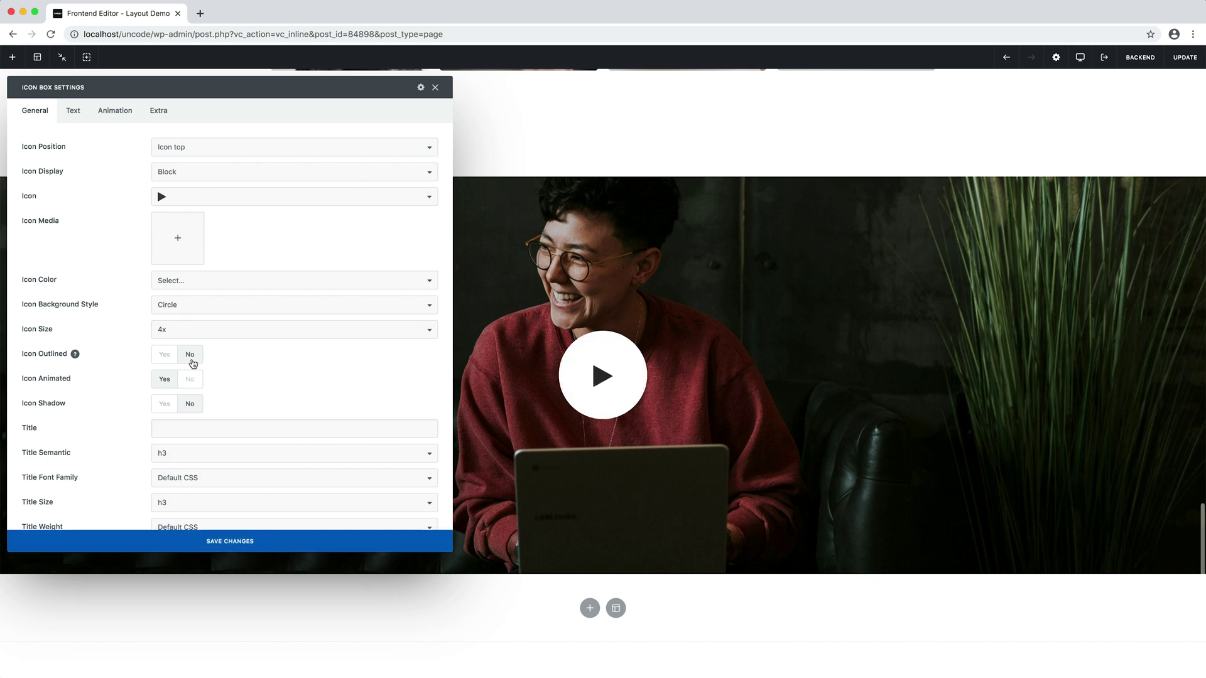
{"action": "key", "text": "Escape"}
- Update the page and open it in the backend editor
{"action": "scroll", "coordinate": [827, 282], "scroll_direction": "up", "scroll_amount": 10}
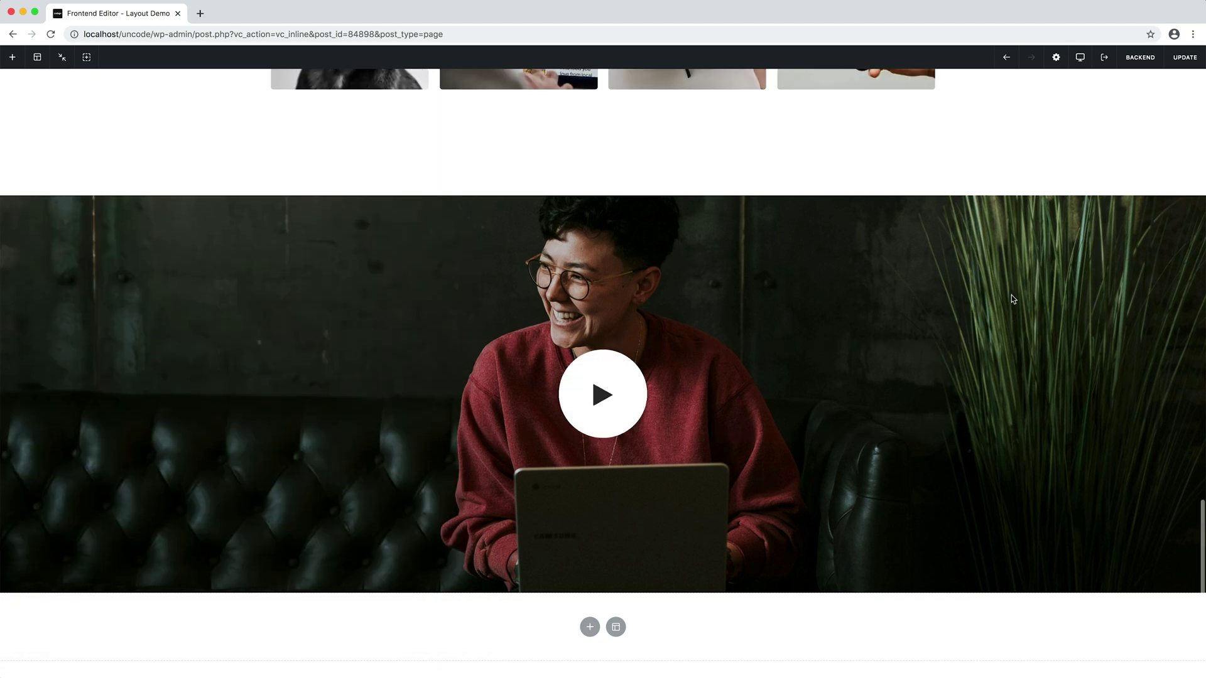
{"action": "scroll", "coordinate": [1011, 306], "scroll_direction": "up", "scroll_amount": 15}
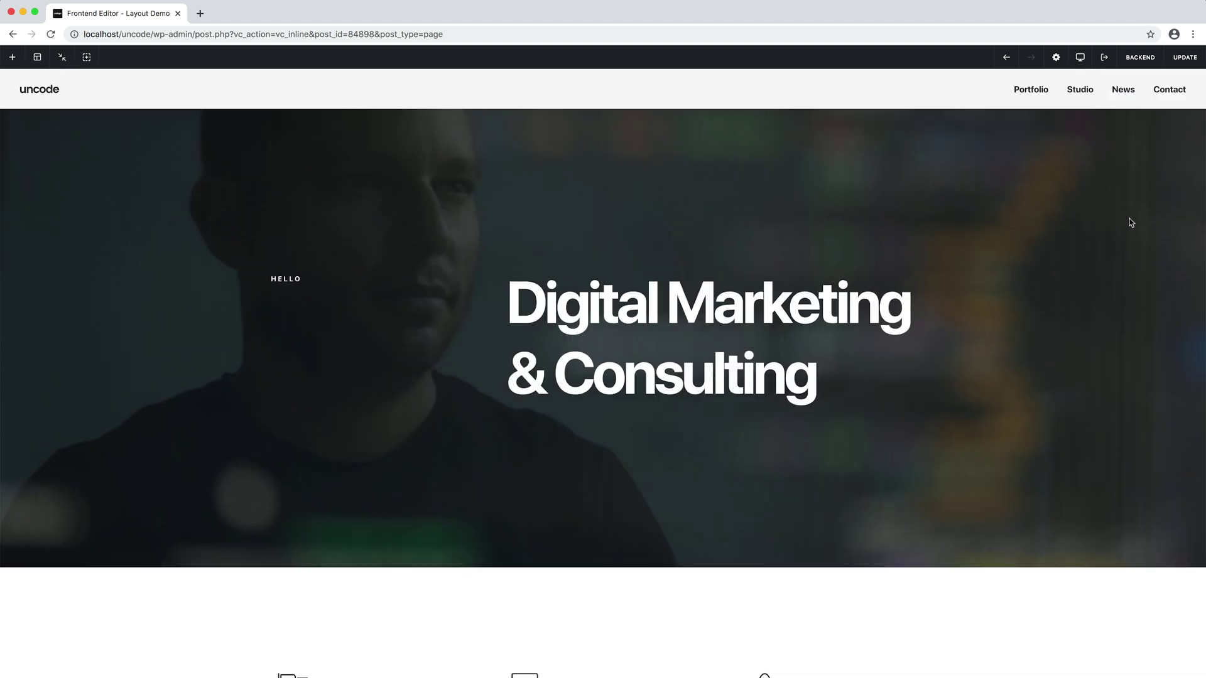
{"action": "left_click", "coordinate": [1185, 58]}
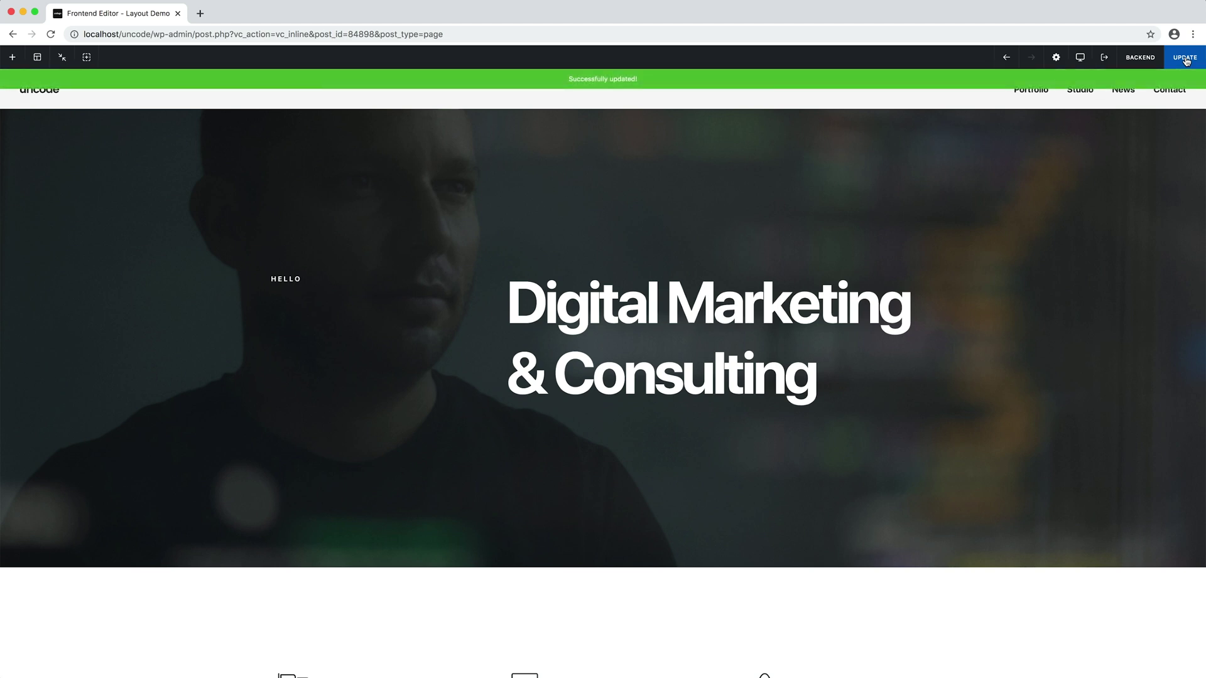
{"action": "left_click", "coordinate": [1140, 56]}
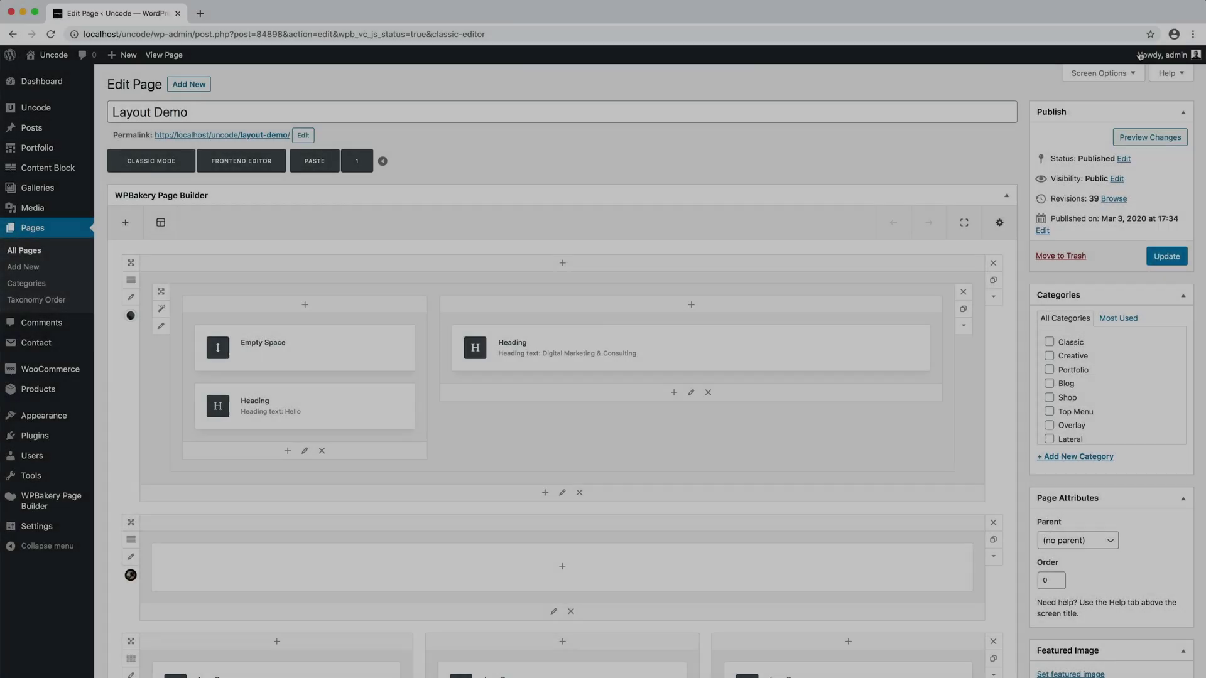
- Swap the first row's columns so the Hello column follows the "Digital Marketing & Consulting" heading
{"action": "scroll", "coordinate": [1023, 160], "scroll_direction": "down", "scroll_amount": 15}
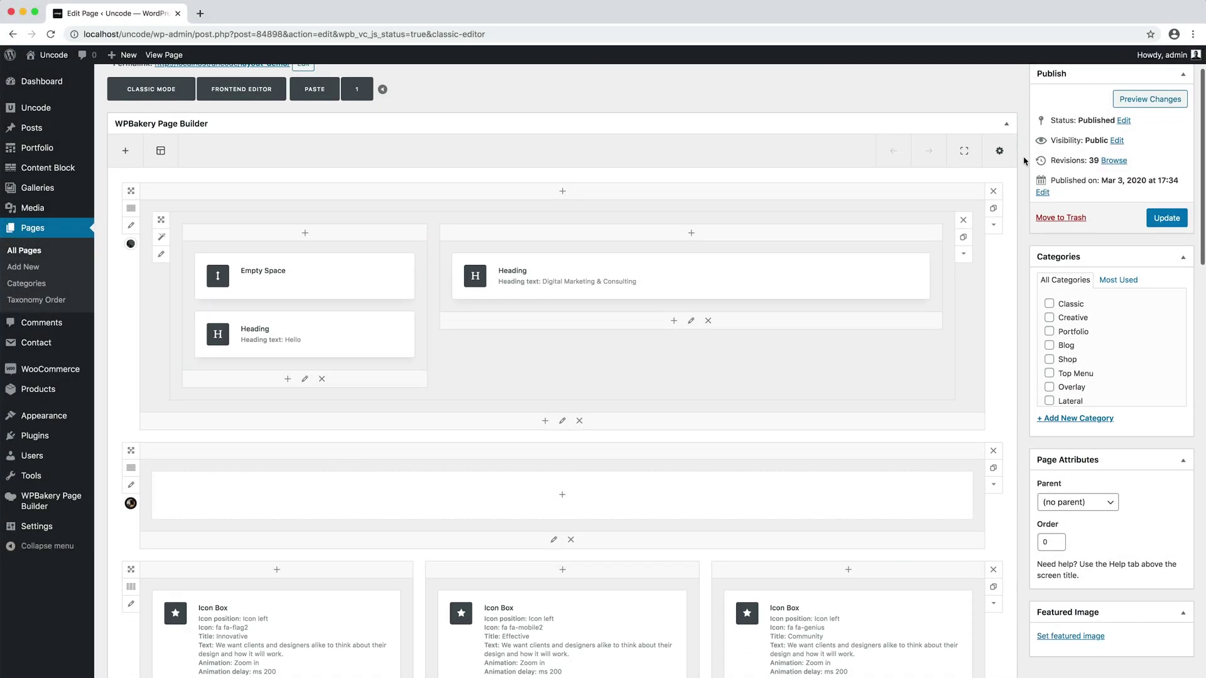
{"action": "scroll", "coordinate": [1024, 161], "scroll_direction": "down", "scroll_amount": 6}
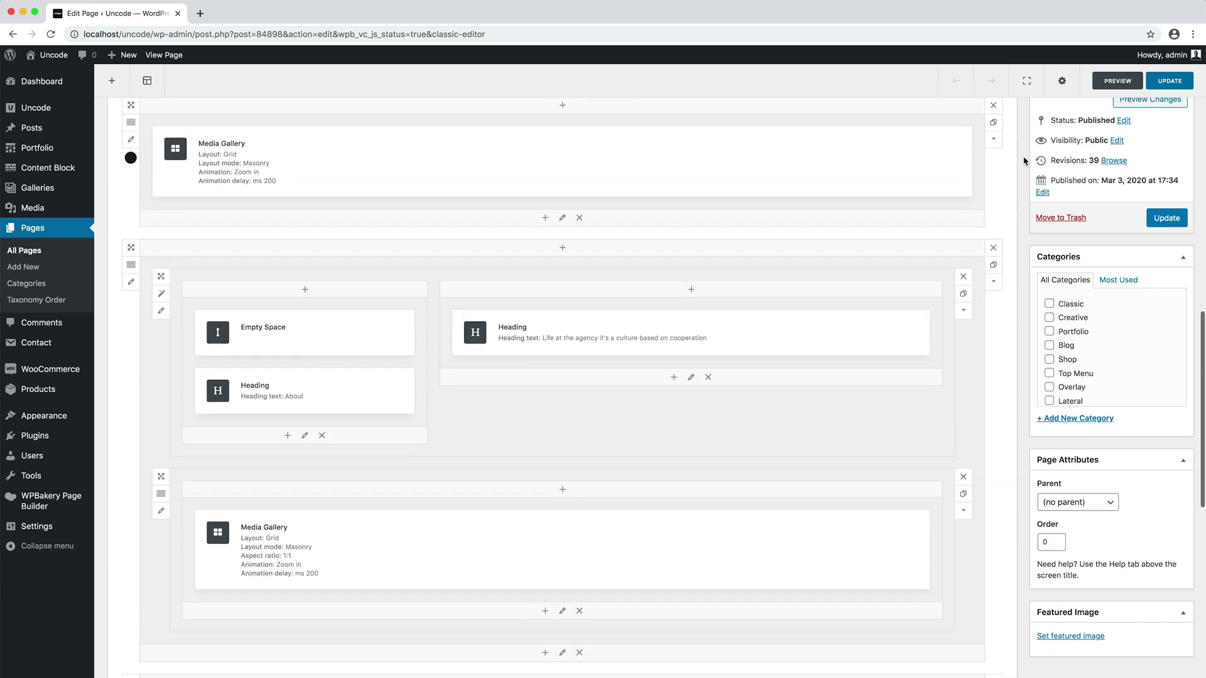
{"action": "scroll", "coordinate": [1024, 161], "scroll_direction": "up", "scroll_amount": 12}
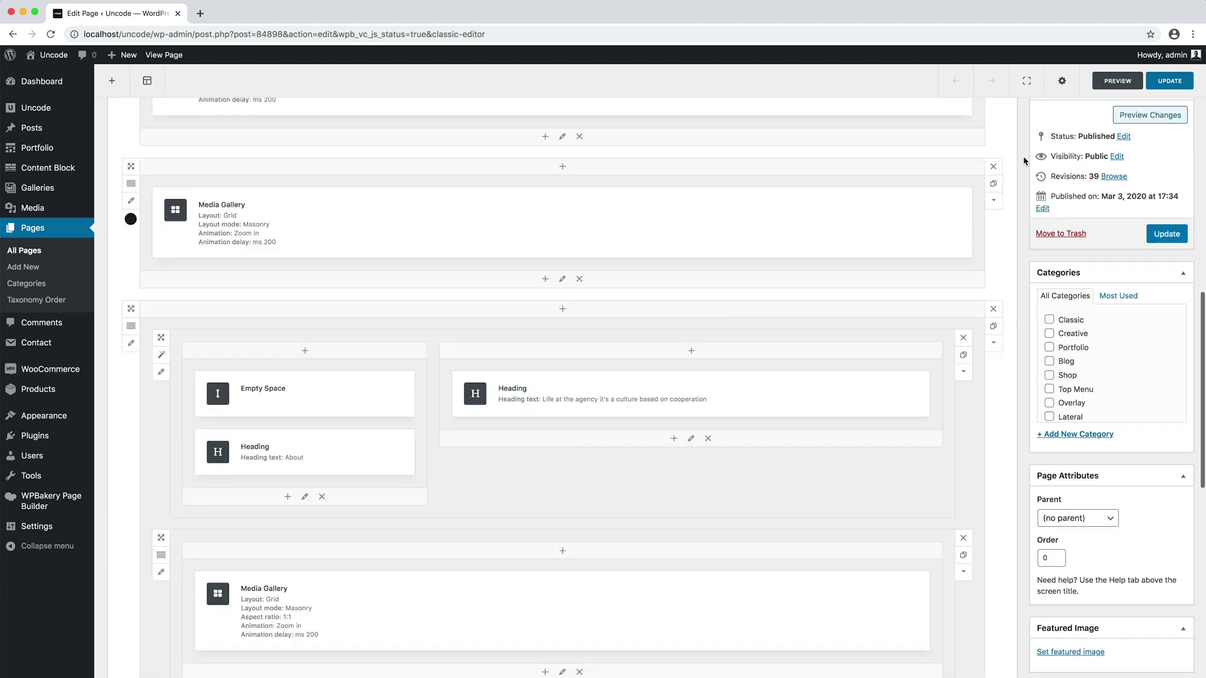
{"action": "scroll", "coordinate": [1024, 161], "scroll_direction": "up", "scroll_amount": 3}
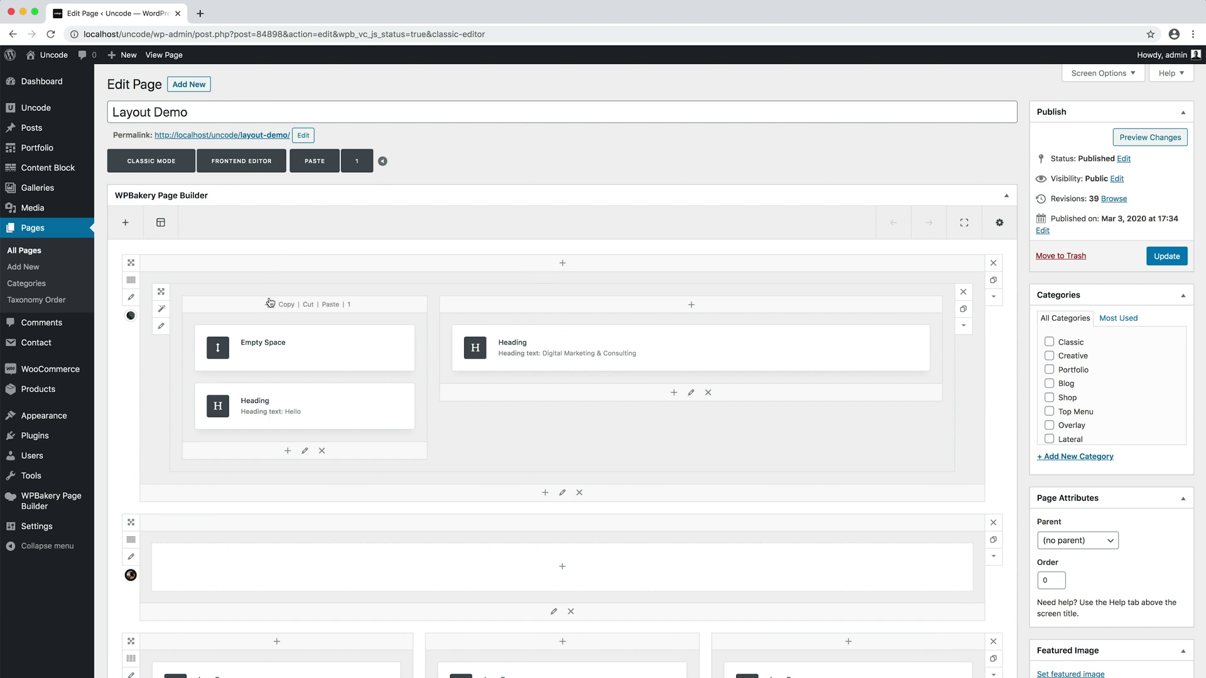
{"action": "left_click_drag", "start_coordinate": [270, 304], "coordinate": [746, 303]}
- Look at the settings of the middle Icon Box titled "Effective" and close them
{"action": "scroll", "coordinate": [808, 325], "scroll_direction": "down", "scroll_amount": 6}
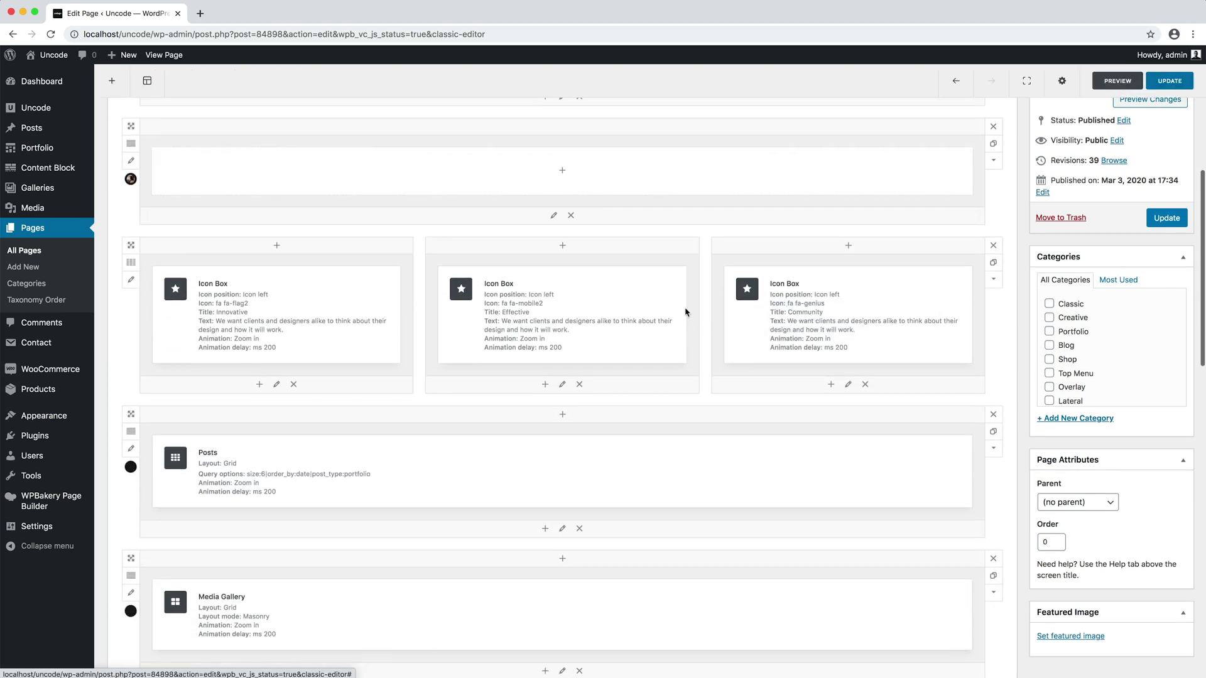
{"action": "left_click", "coordinate": [530, 315]}
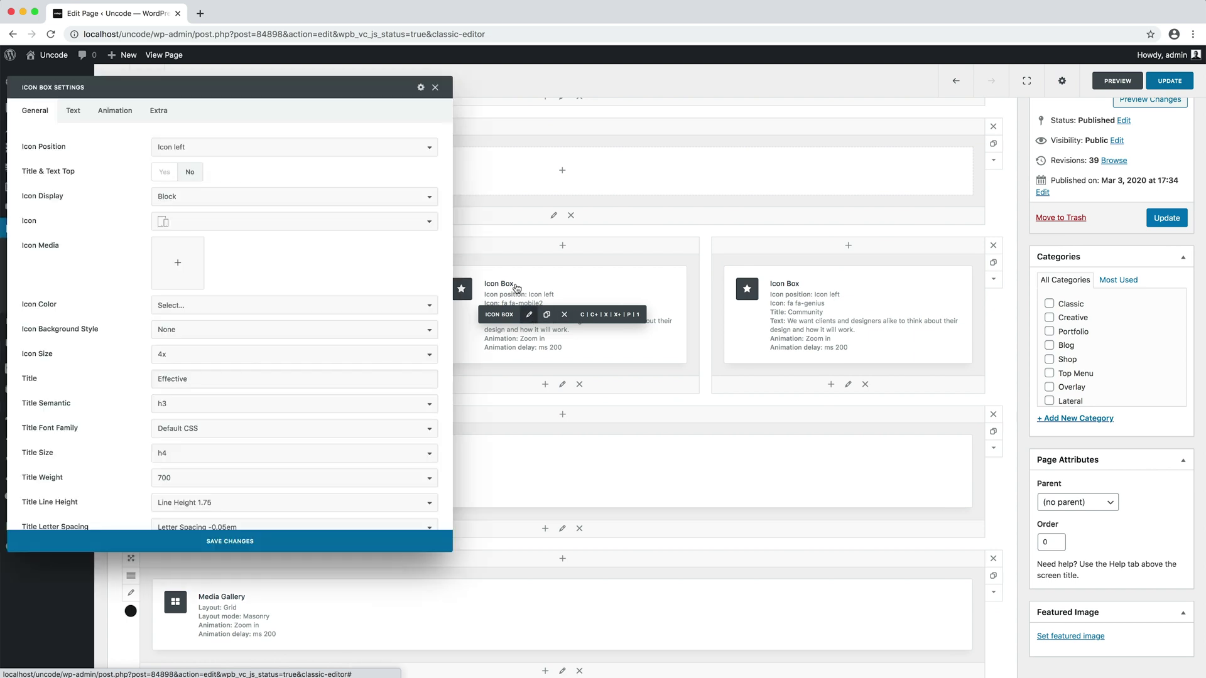
{"action": "left_click", "coordinate": [434, 88]}
- Set the aspect ratio of the Media Gallery below the About heading to 3:2 and update the page
{"action": "scroll", "coordinate": [455, 516], "scroll_direction": "down", "scroll_amount": 5}
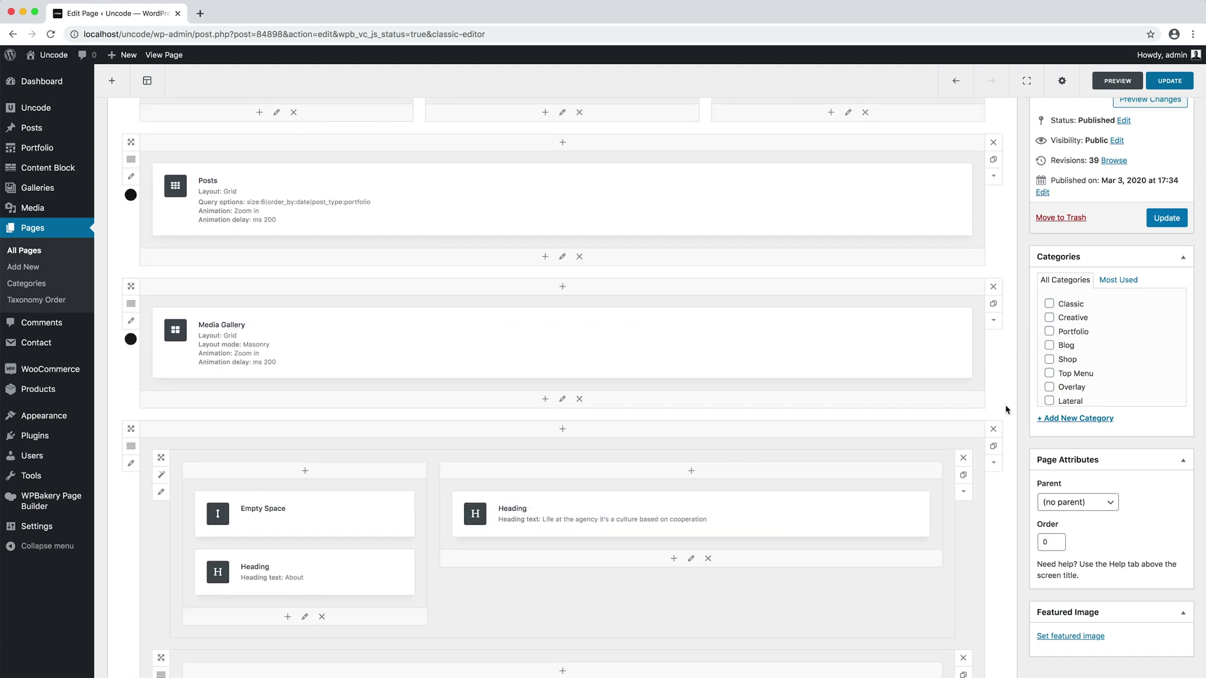
{"action": "scroll", "coordinate": [763, 423], "scroll_direction": "down", "scroll_amount": 6}
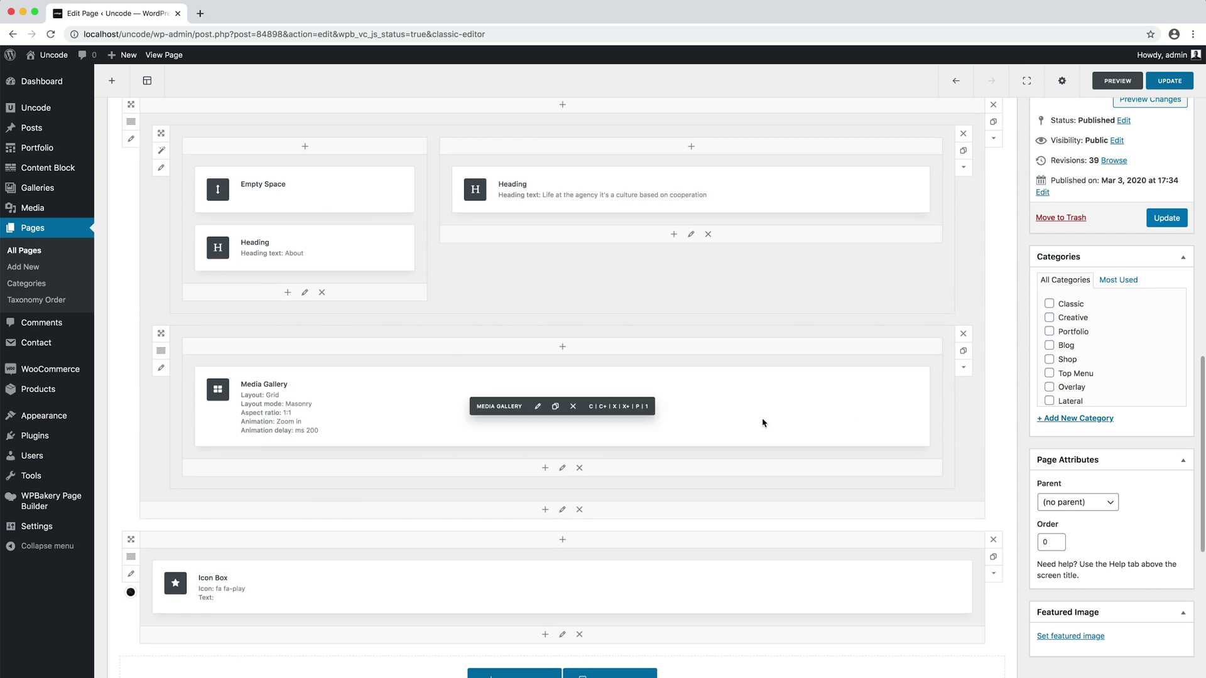
{"action": "left_click", "coordinate": [537, 407]}
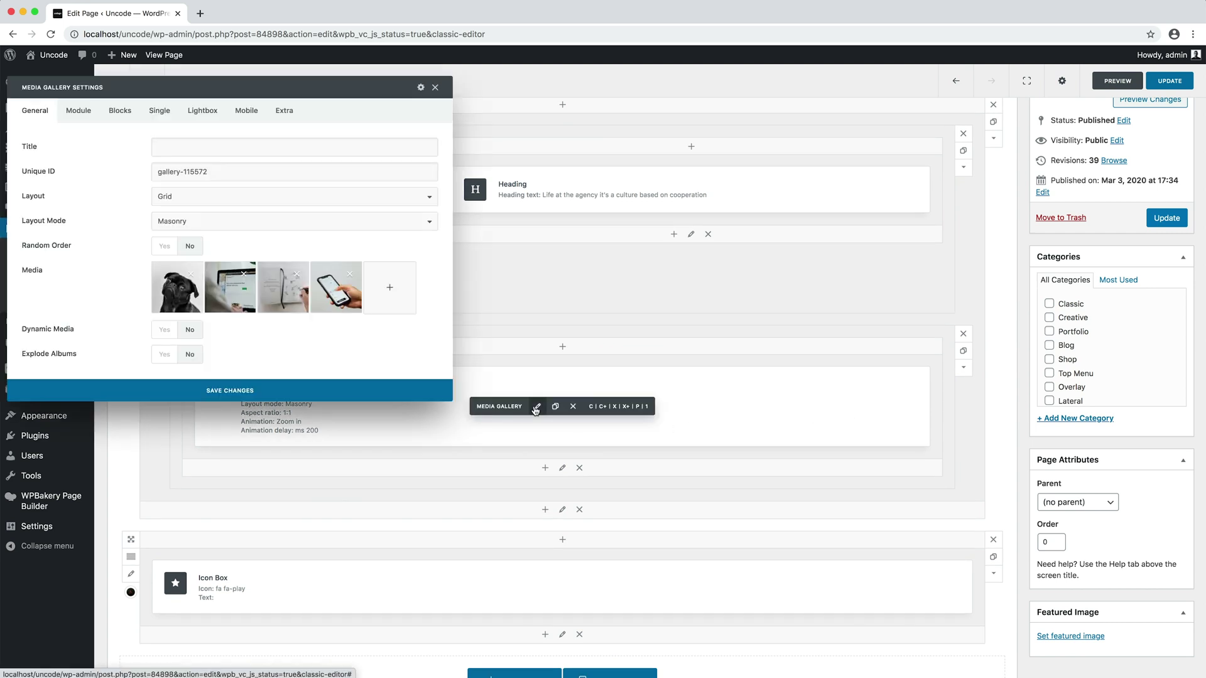
{"action": "left_click", "coordinate": [120, 110]}
{"action": "left_click", "coordinate": [162, 197]}
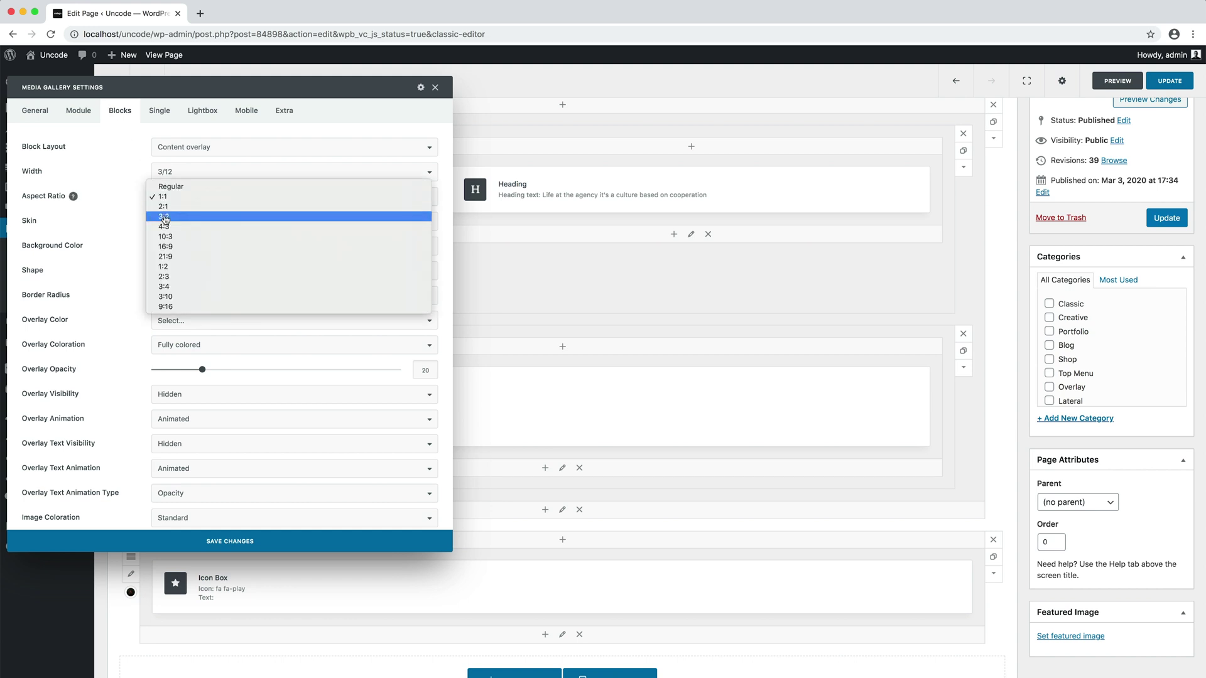
{"action": "left_click", "coordinate": [164, 219]}
{"action": "left_click", "coordinate": [150, 541]}
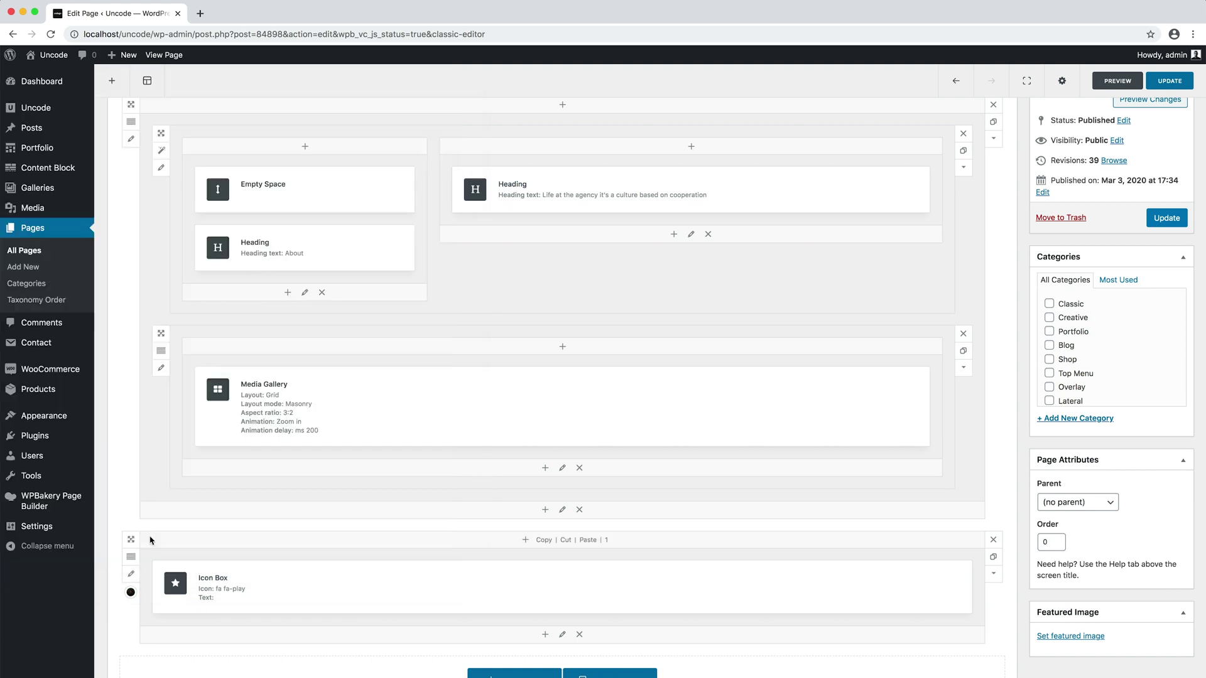
{"action": "left_click", "coordinate": [1153, 223]}
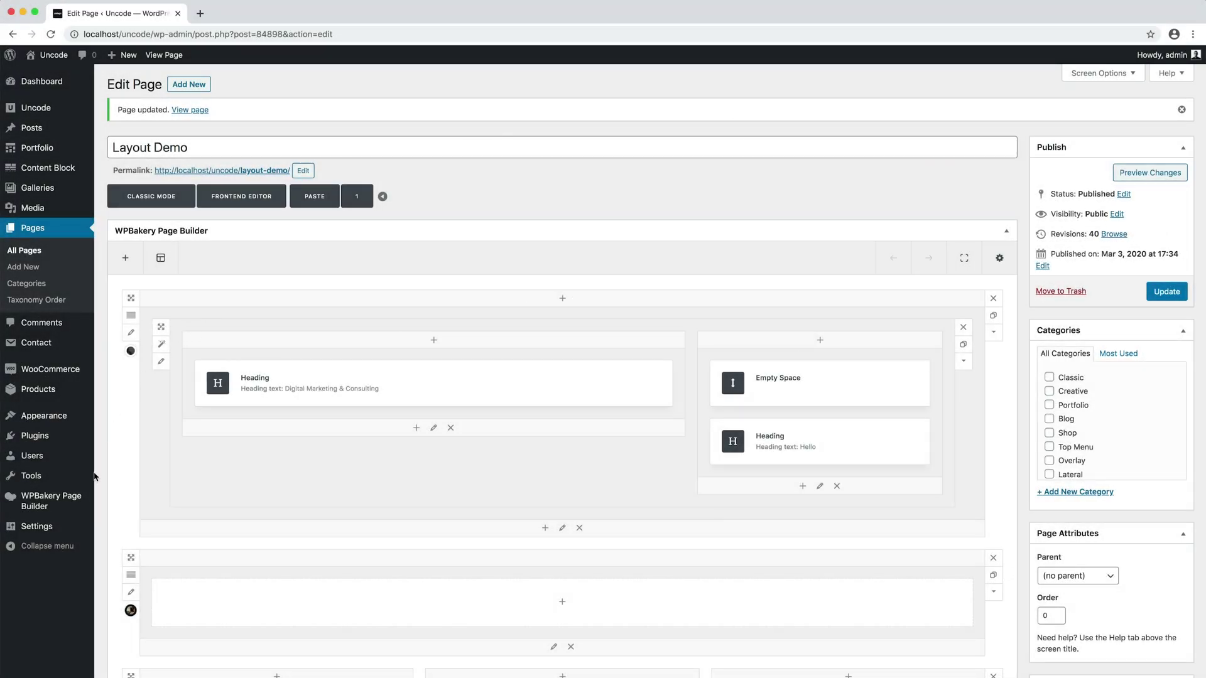
- In the WPBakery Role Manager, set Administrator post types to Custom with post, page, product, portfolio and uncodeblock enabled, and save the changes
{"action": "mouse_move", "coordinate": [87, 508]}
{"action": "left_click", "coordinate": [171, 521]}
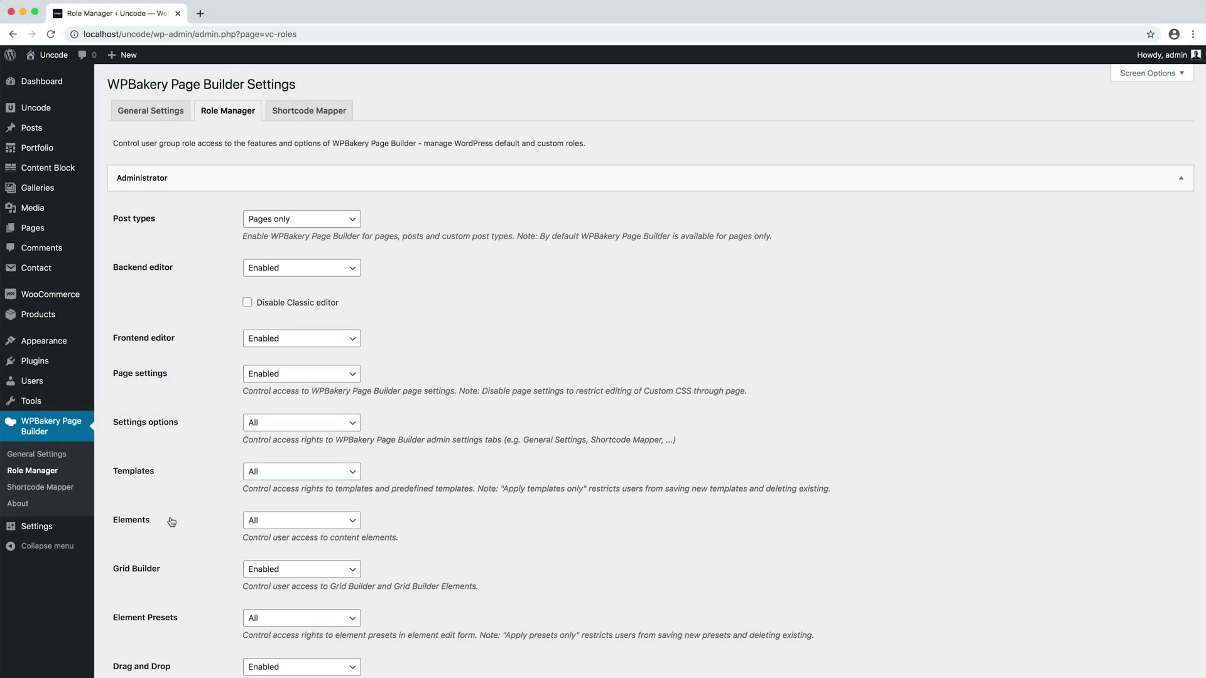
{"action": "left_click", "coordinate": [286, 222]}
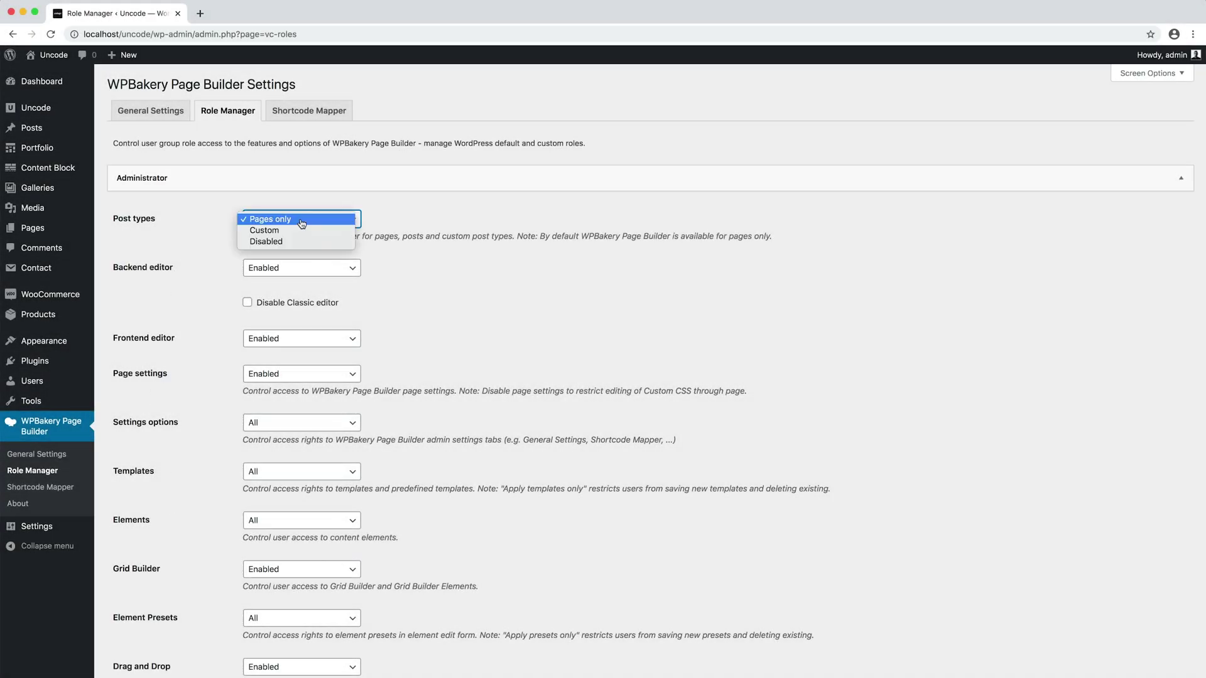
{"action": "left_click", "coordinate": [310, 231]}
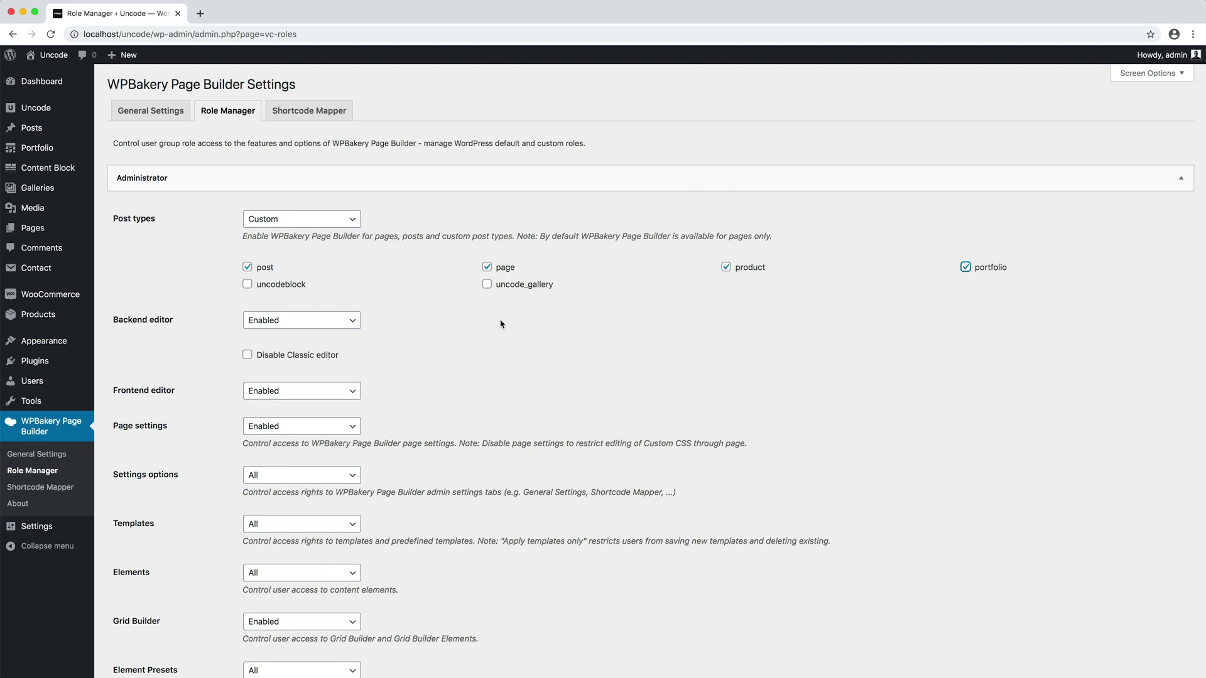
{"action": "left_click", "coordinate": [247, 285]}
{"action": "scroll", "coordinate": [454, 436], "scroll_direction": "down", "scroll_amount": 5}
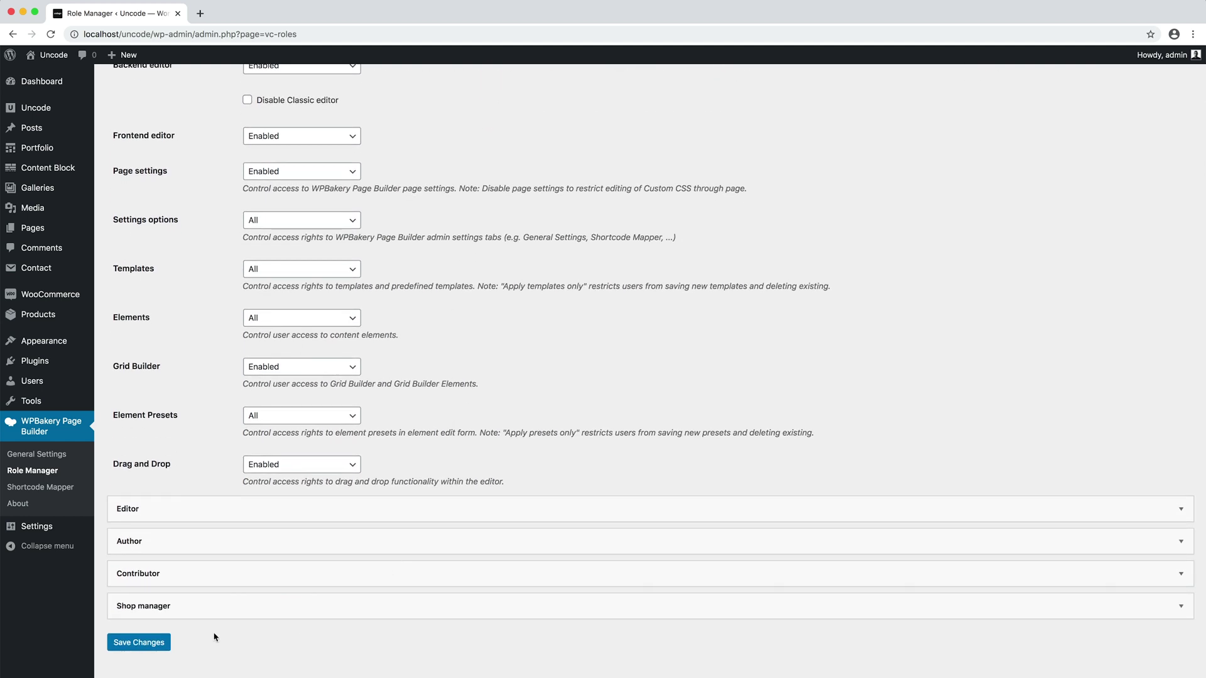
{"action": "left_click", "coordinate": [170, 643]}
{"action": "scroll", "coordinate": [1038, 129], "scroll_direction": "up", "scroll_amount": 5}
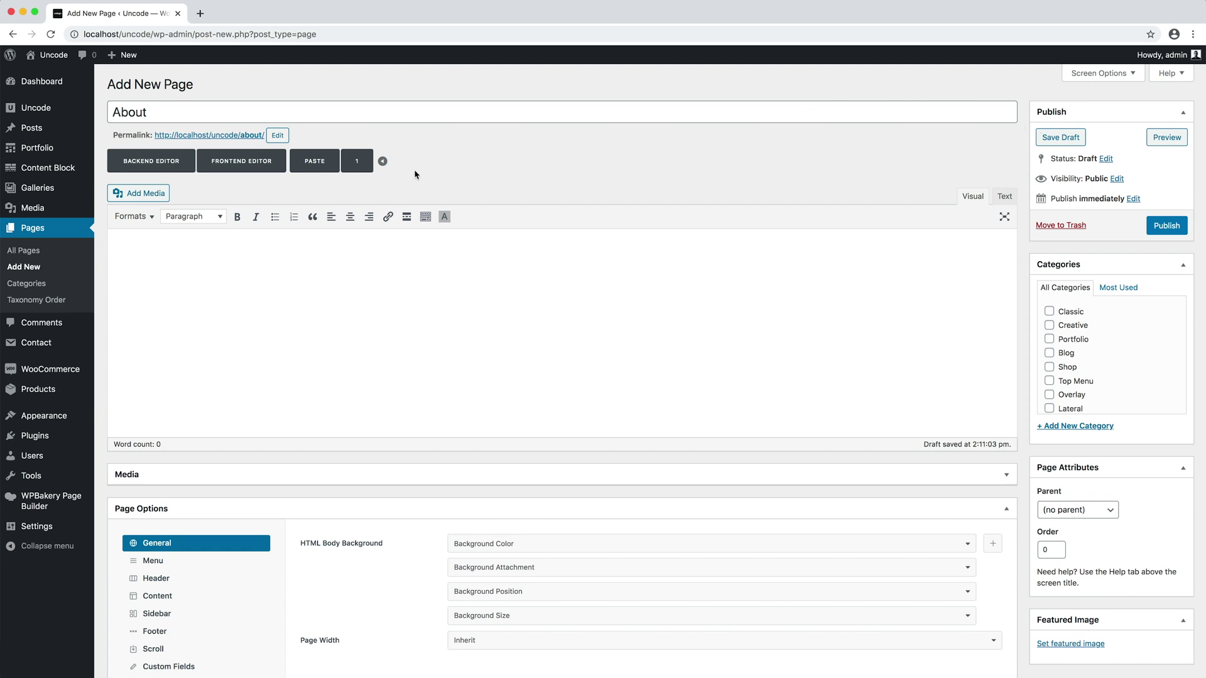
- Turn on the backend editor for the new About page, toggling once to classic mode and back
{"action": "left_click", "coordinate": [177, 165]}
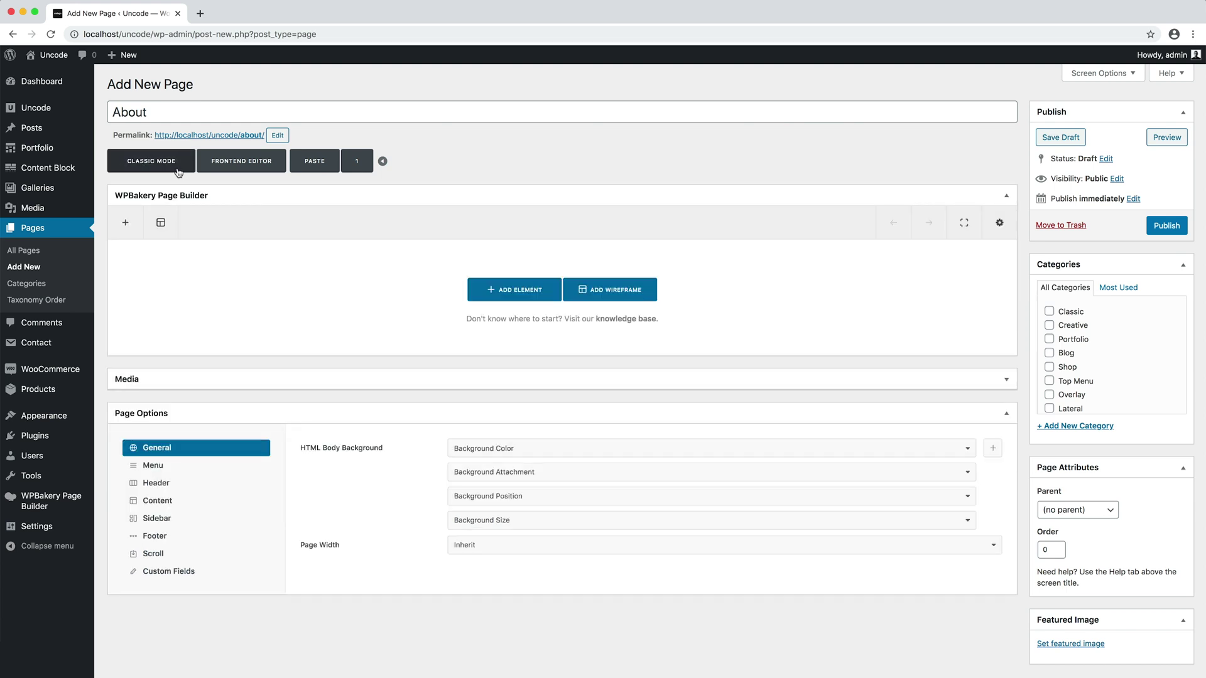
{"action": "left_click", "coordinate": [184, 171]}
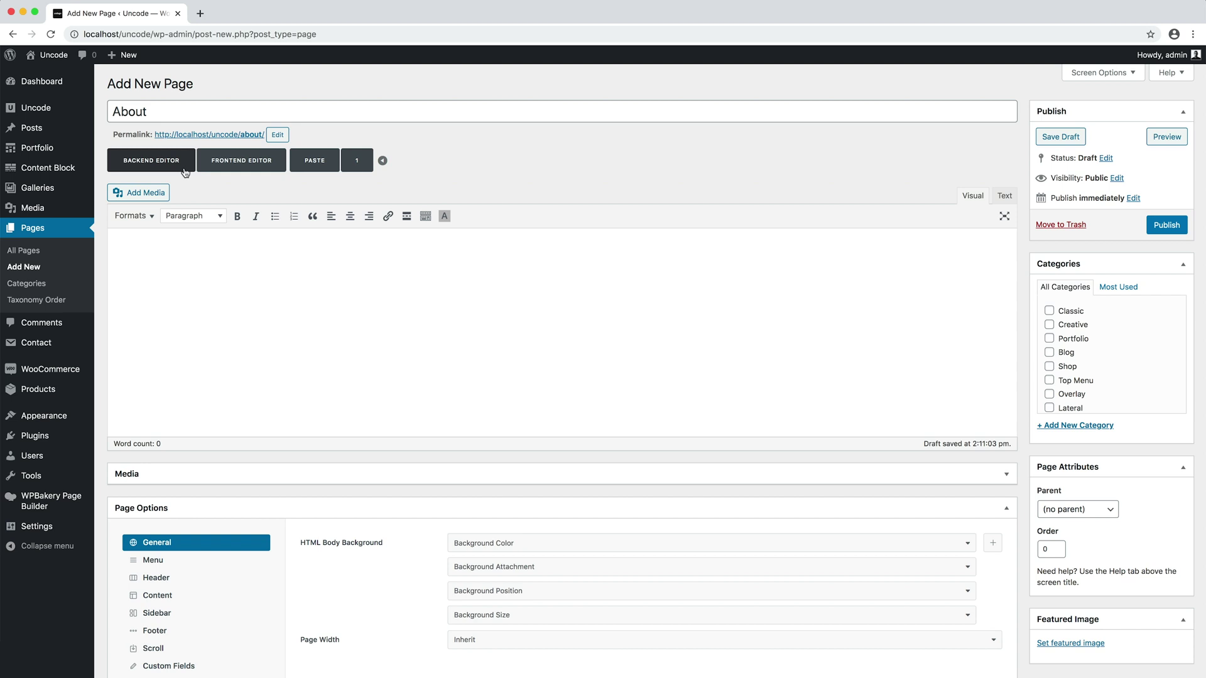
{"action": "left_click", "coordinate": [186, 172]}
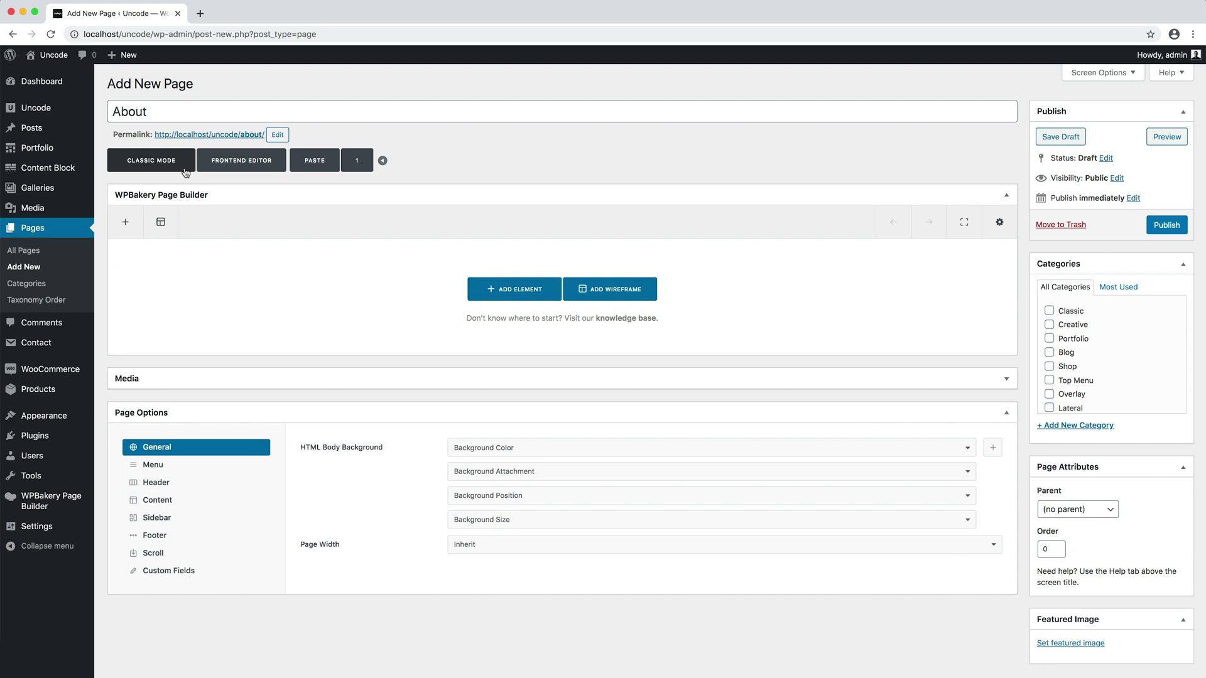
- Look through the Add Element list and browse the Headers, Shop and Counters wireframe categories, closing each library
{"action": "left_click", "coordinate": [130, 220]}
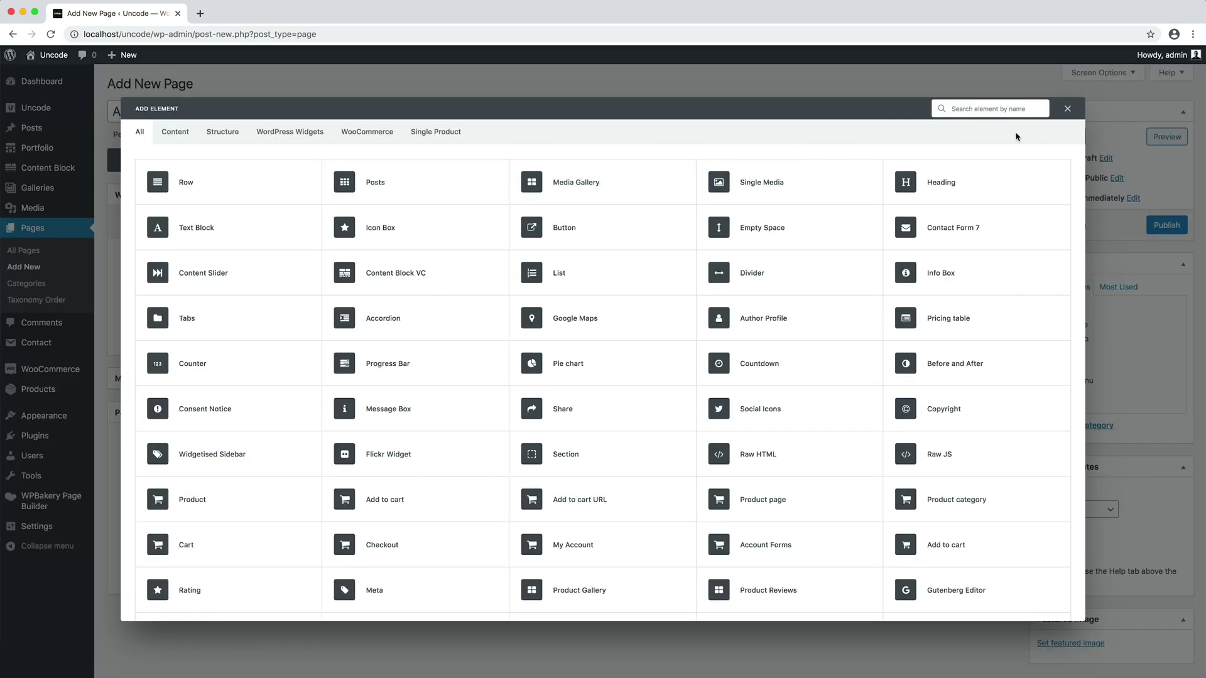
{"action": "left_click", "coordinate": [1066, 111]}
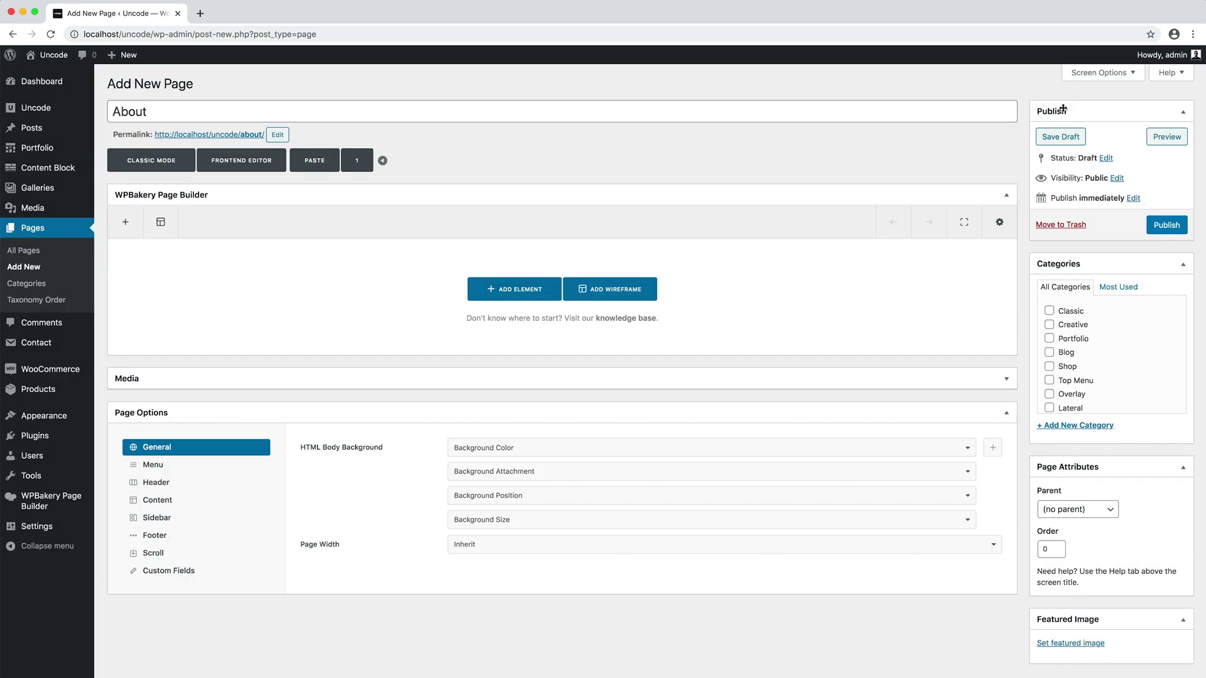
{"action": "left_click", "coordinate": [160, 224]}
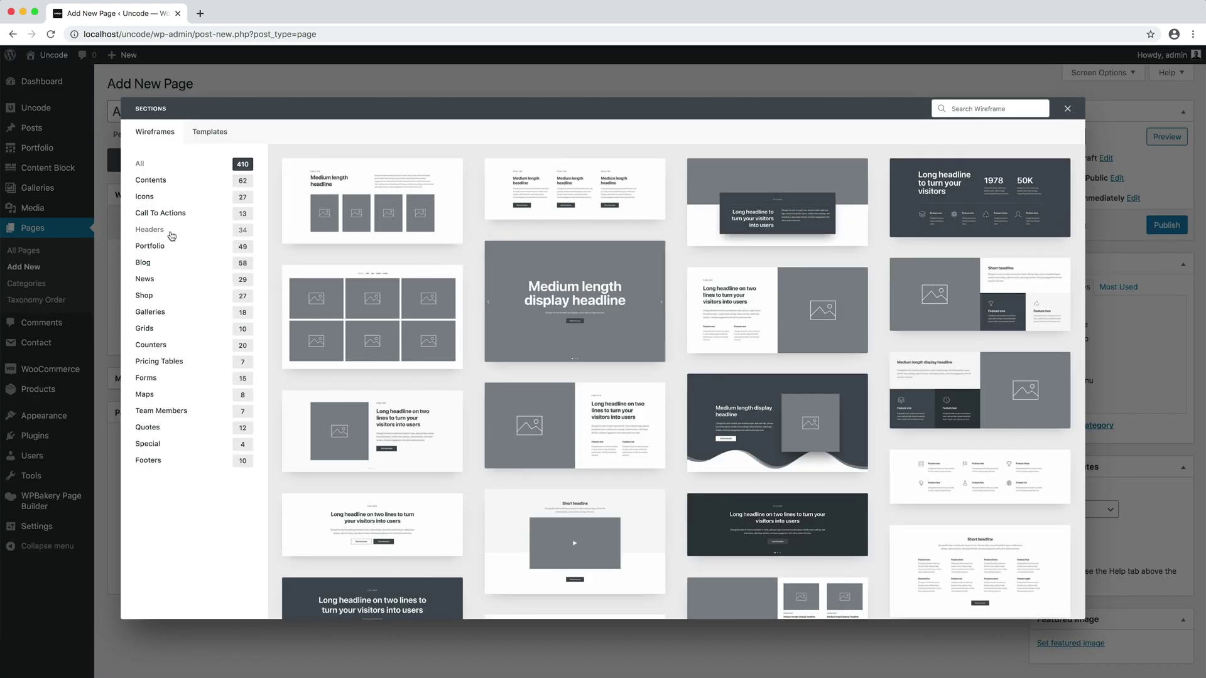
{"action": "left_click", "coordinate": [168, 237]}
{"action": "left_click", "coordinate": [179, 298]}
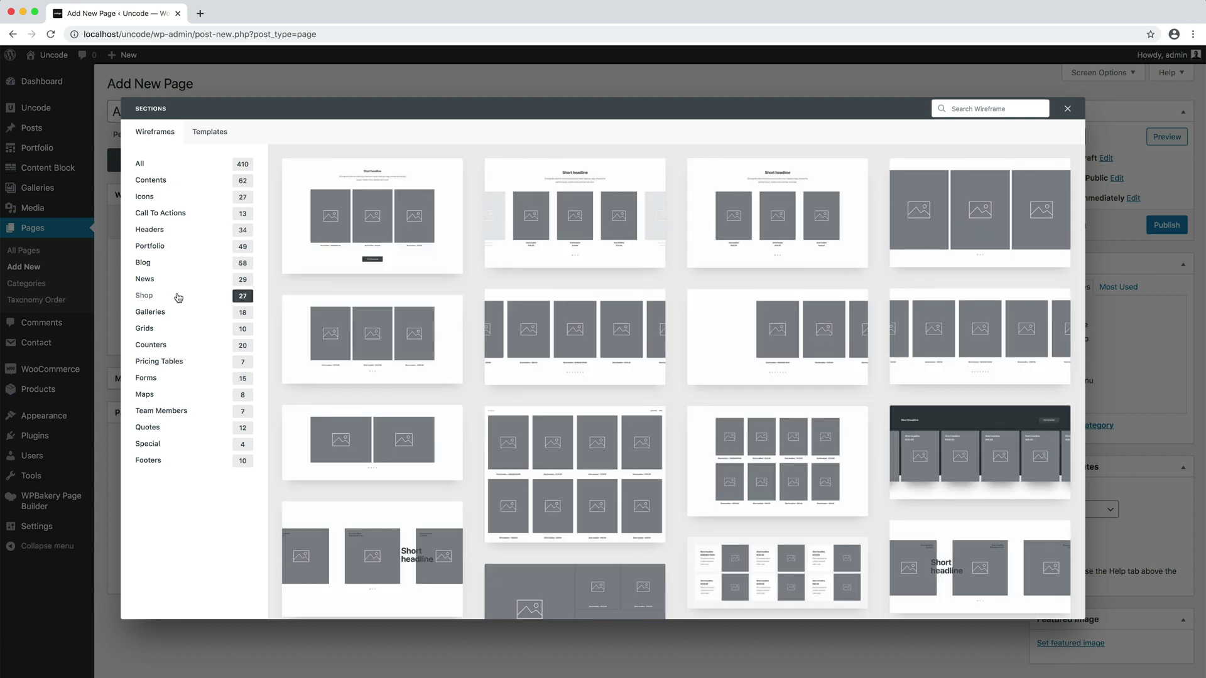
{"action": "left_click", "coordinate": [176, 345]}
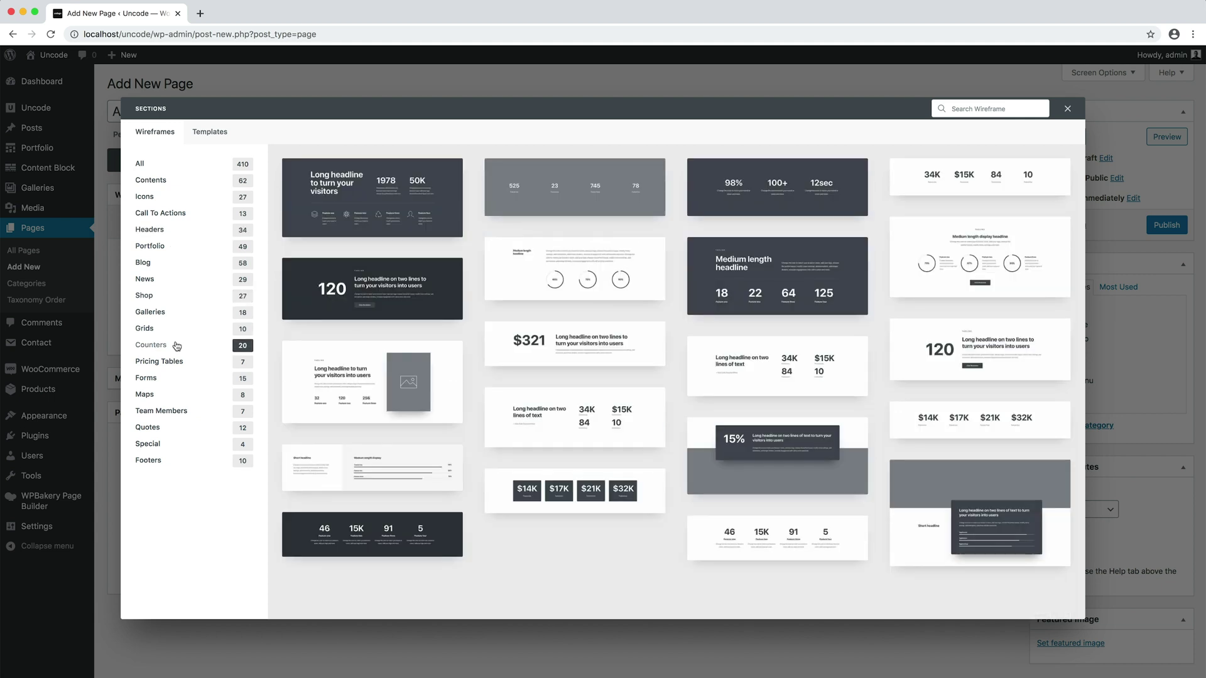
{"action": "left_click", "coordinate": [1066, 108]}
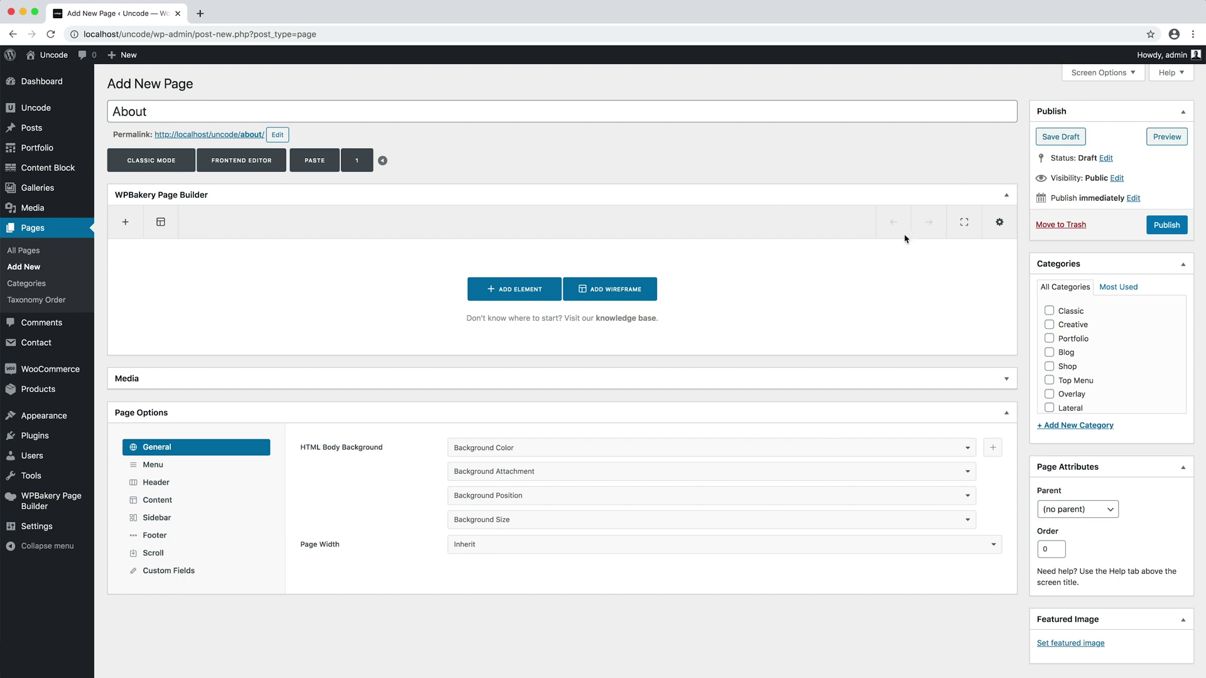
- Turn the page builder's full-screen view on and off, and look at the Custom CSS Settings without making changes
{"action": "left_click", "coordinate": [964, 223]}
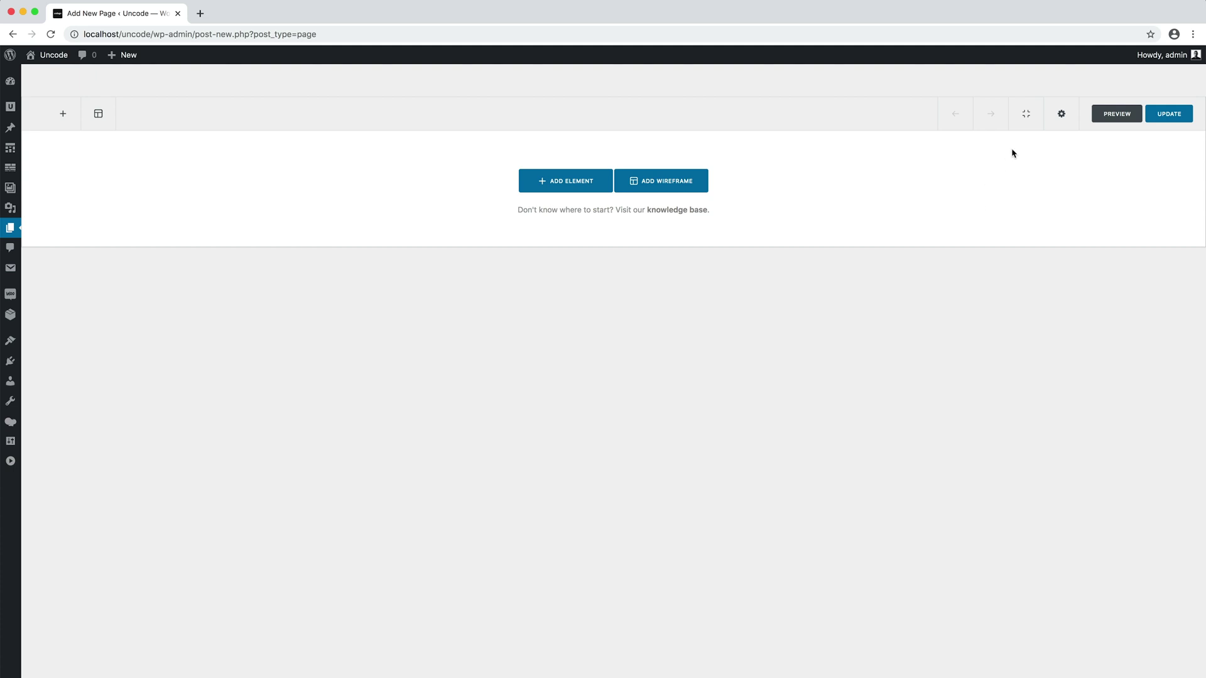
{"action": "left_click", "coordinate": [1027, 121]}
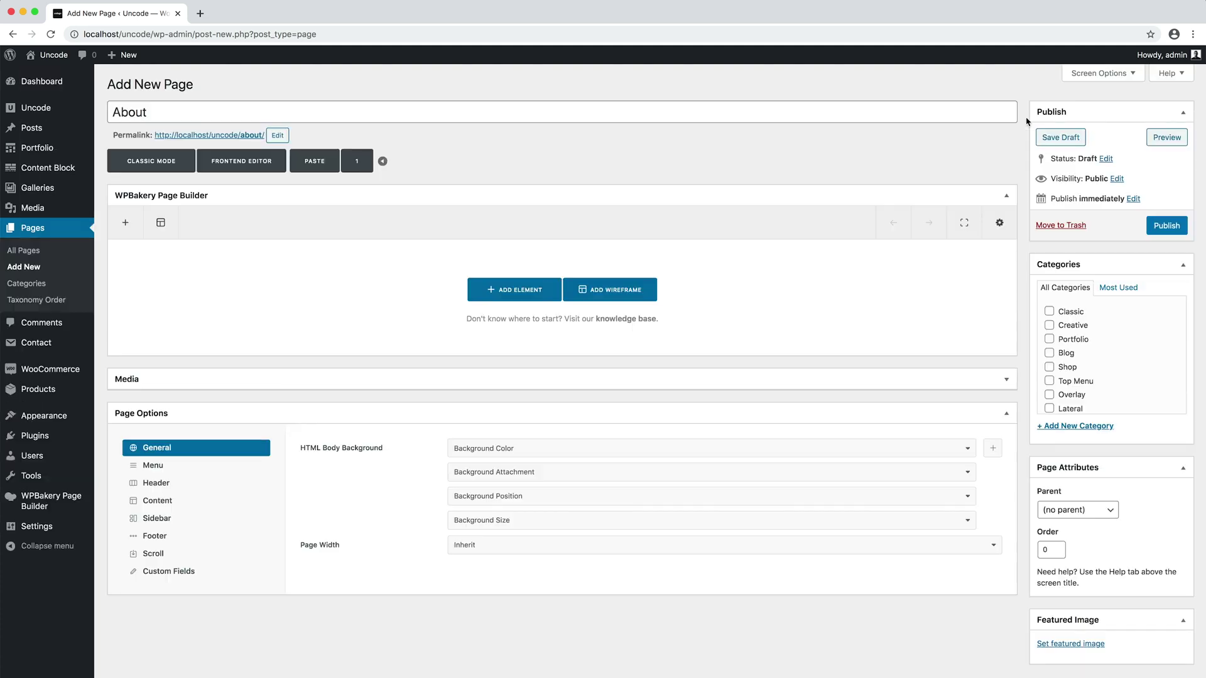
{"action": "left_click", "coordinate": [993, 220]}
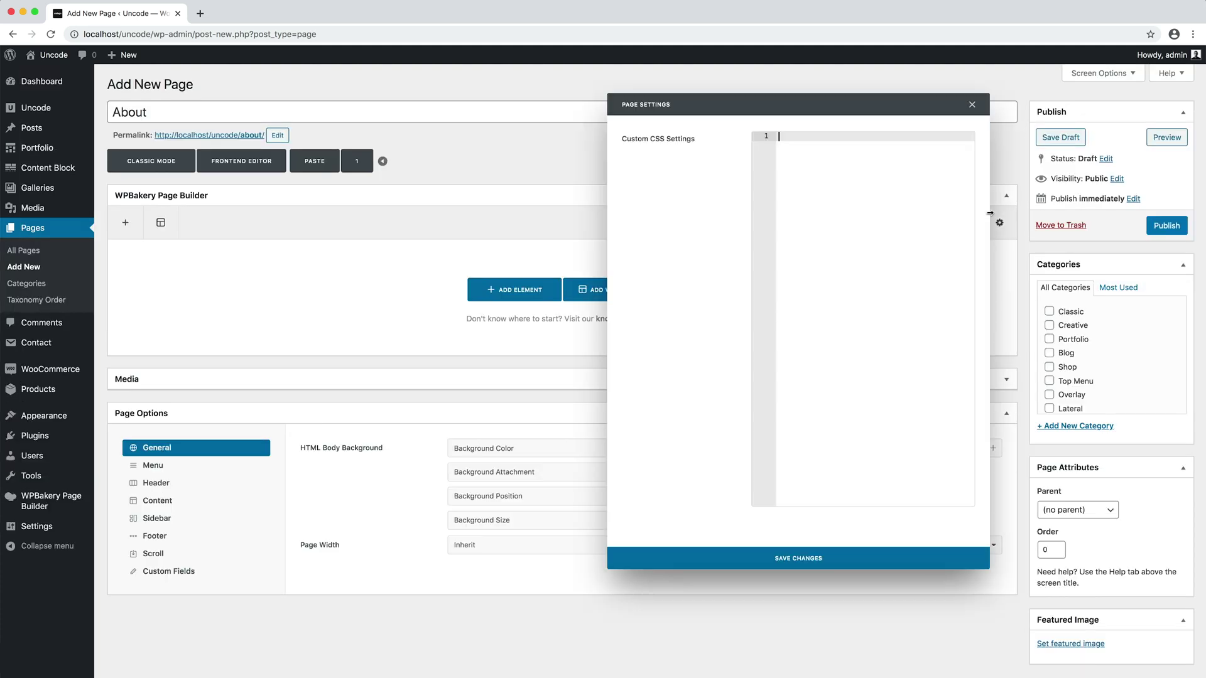
{"action": "left_click", "coordinate": [973, 106]}
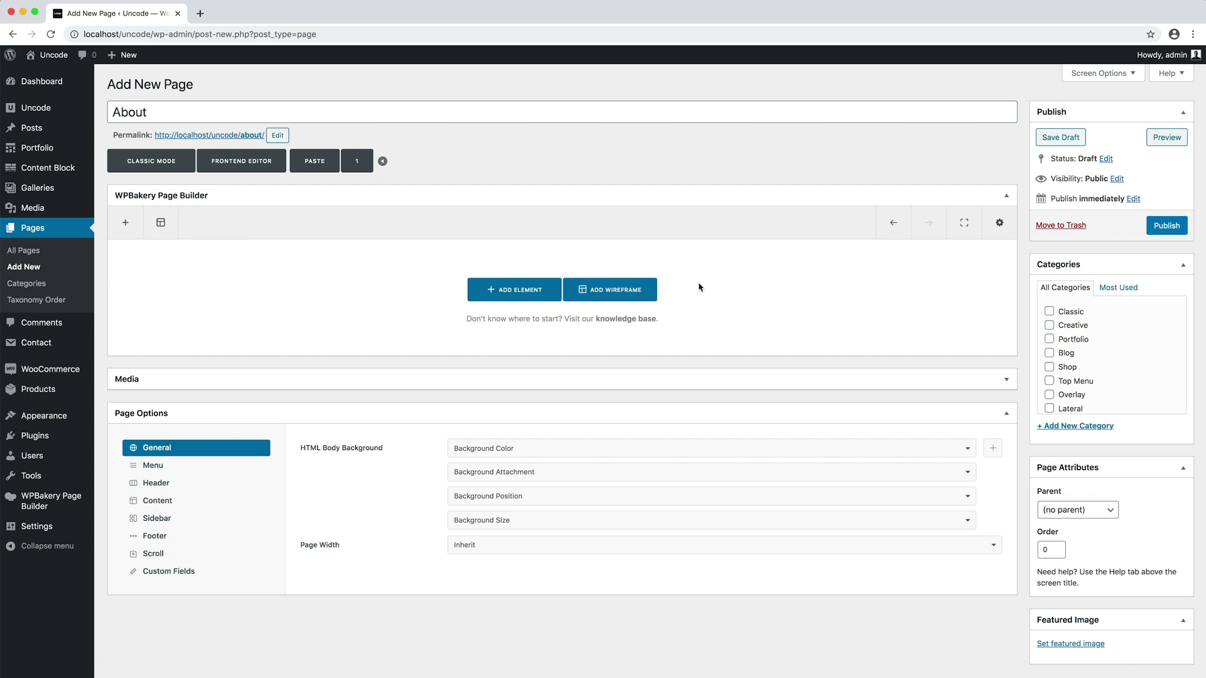
- Add a Row element to the empty About page
{"action": "left_click", "coordinate": [554, 284]}
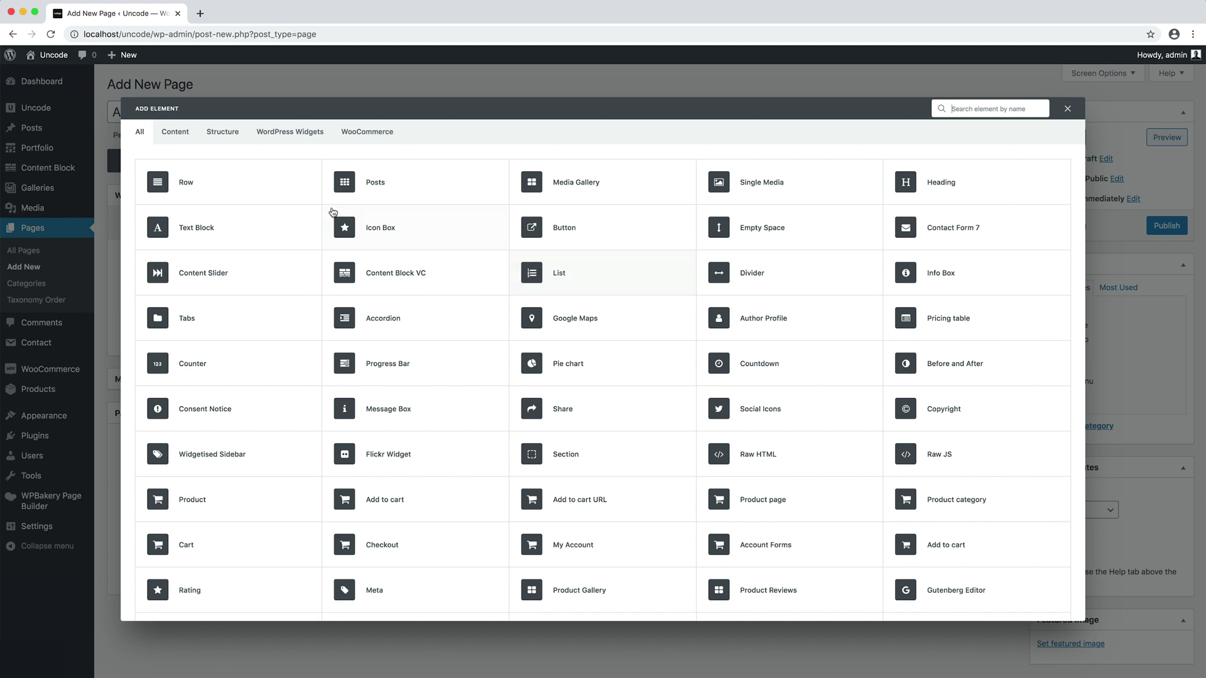
{"action": "left_click", "coordinate": [186, 142]}
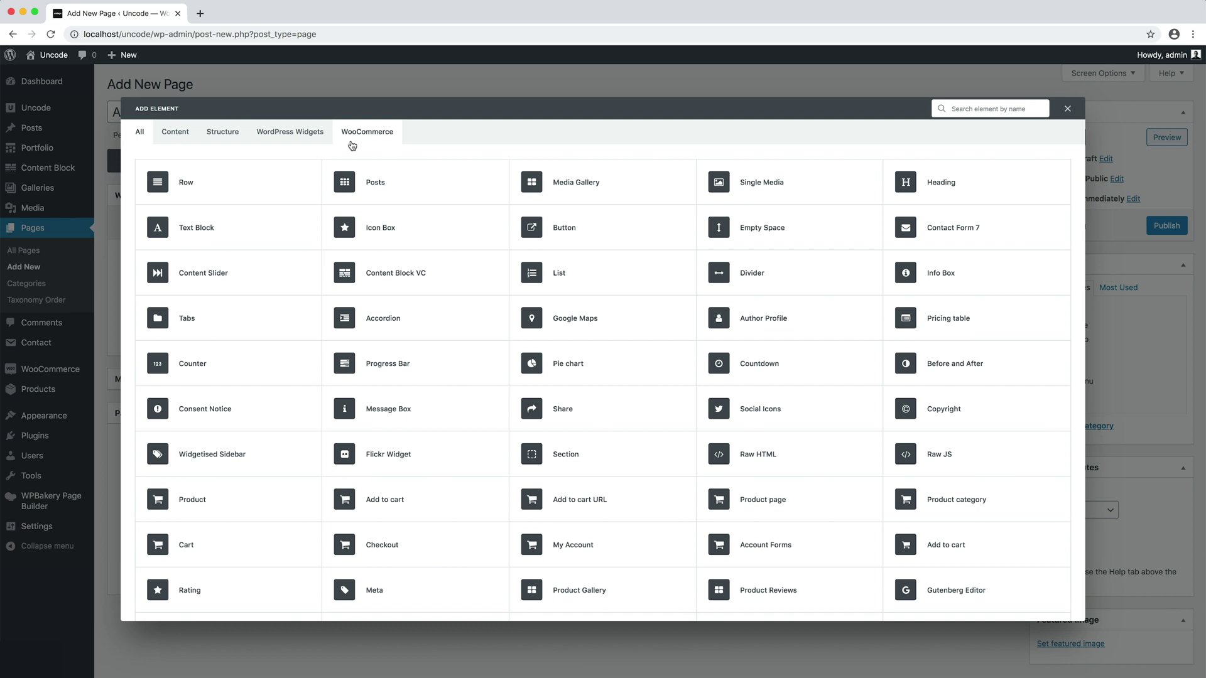
{"action": "left_click", "coordinate": [237, 188]}
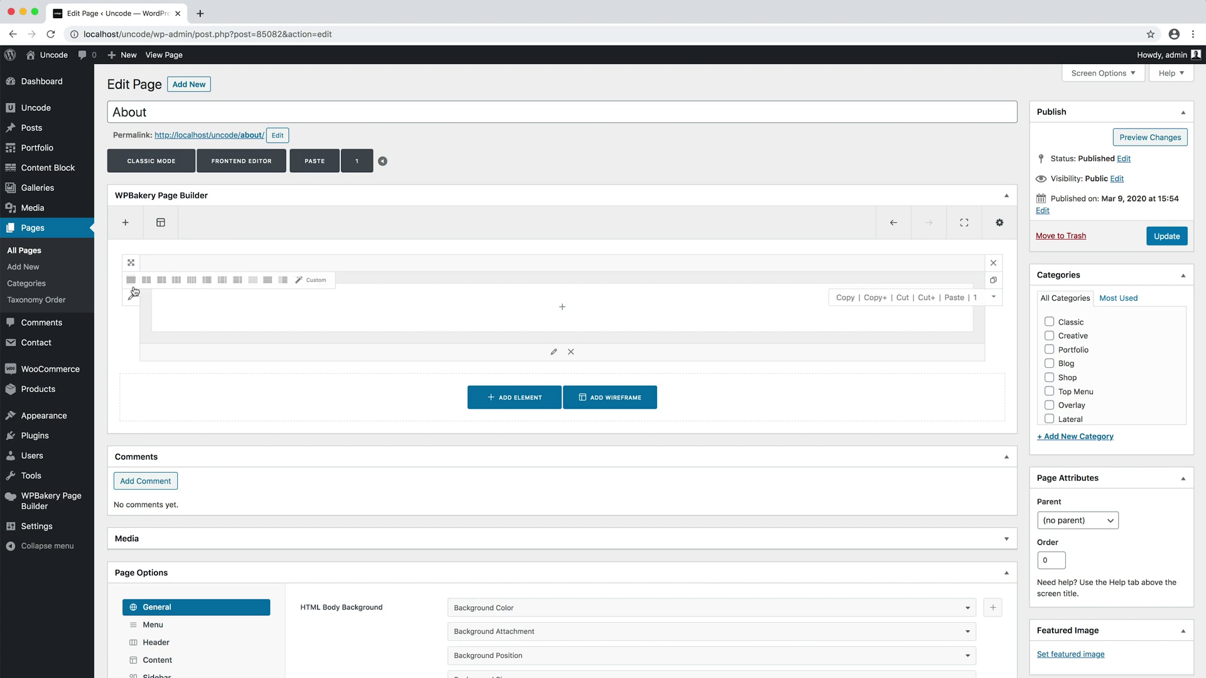
- Try several column layouts on the row, settle on two equal columns, and look at its Row Settings
{"action": "left_click", "coordinate": [146, 280]}
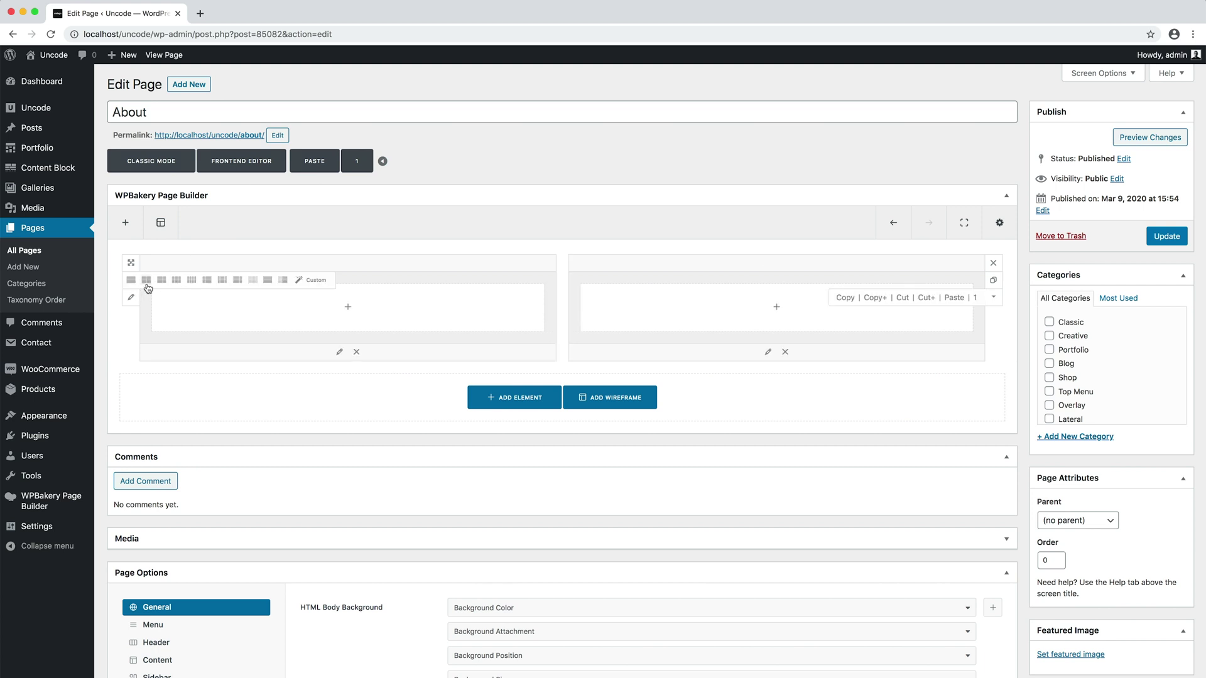
{"action": "left_click", "coordinate": [161, 281]}
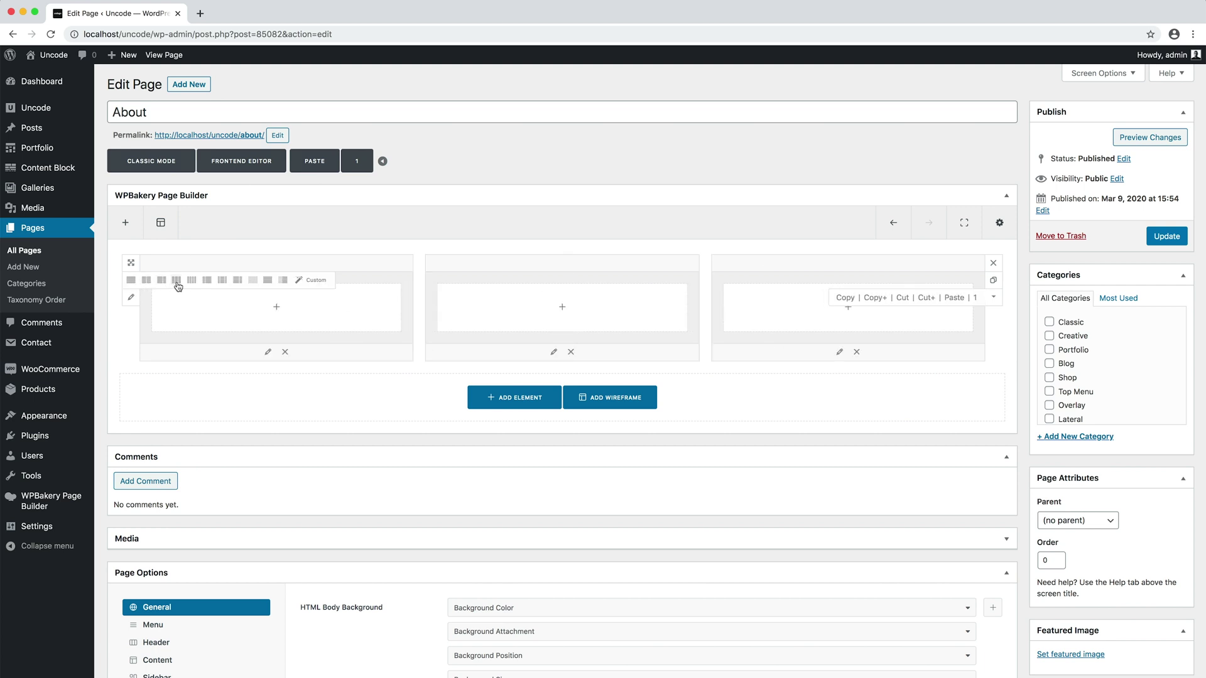
{"action": "left_click", "coordinate": [192, 284]}
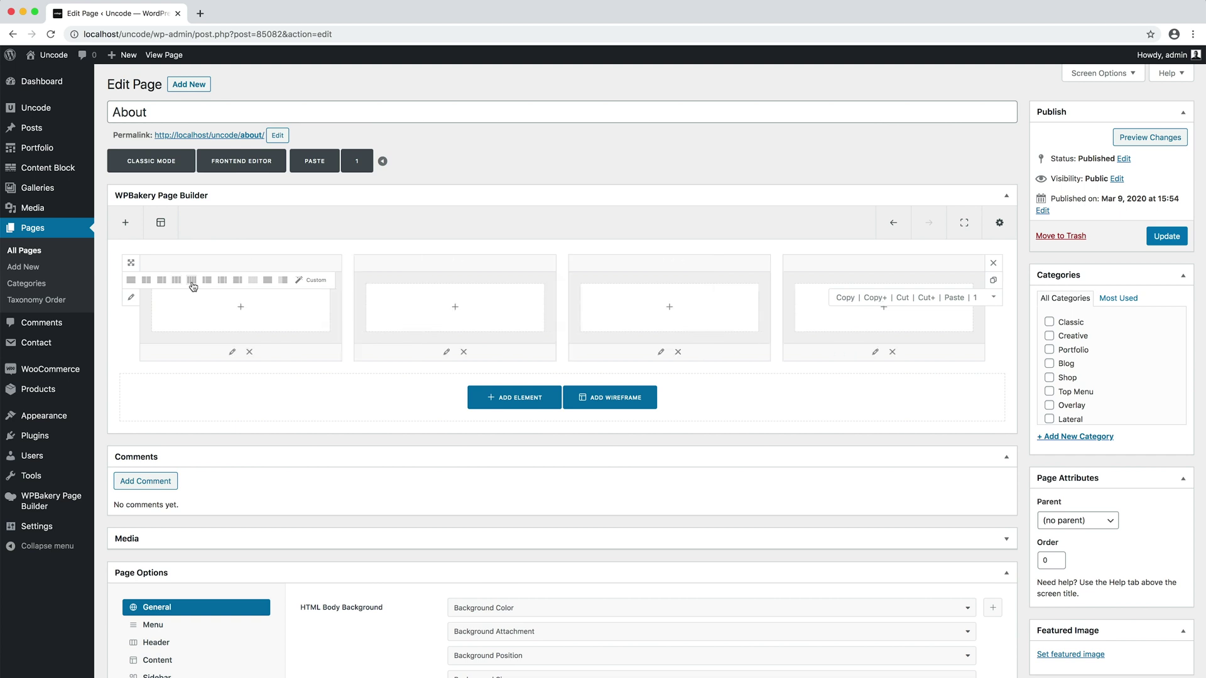
{"action": "left_click", "coordinate": [207, 284]}
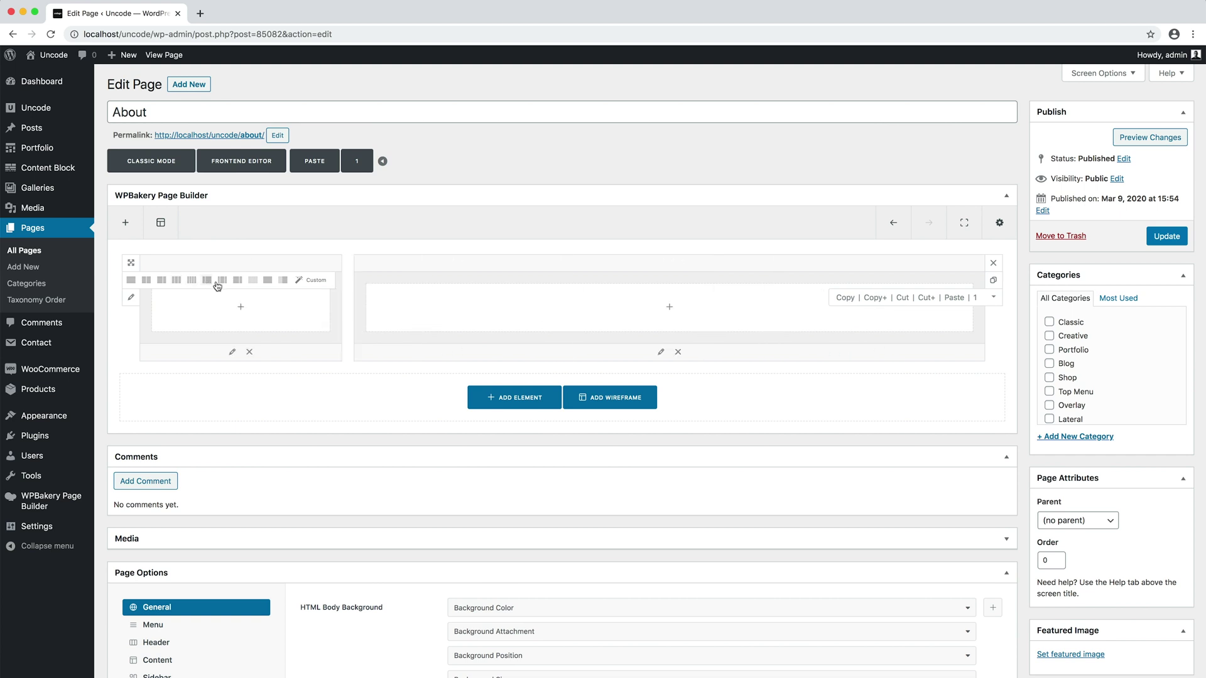
{"action": "left_click", "coordinate": [221, 284]}
{"action": "left_click", "coordinate": [147, 283]}
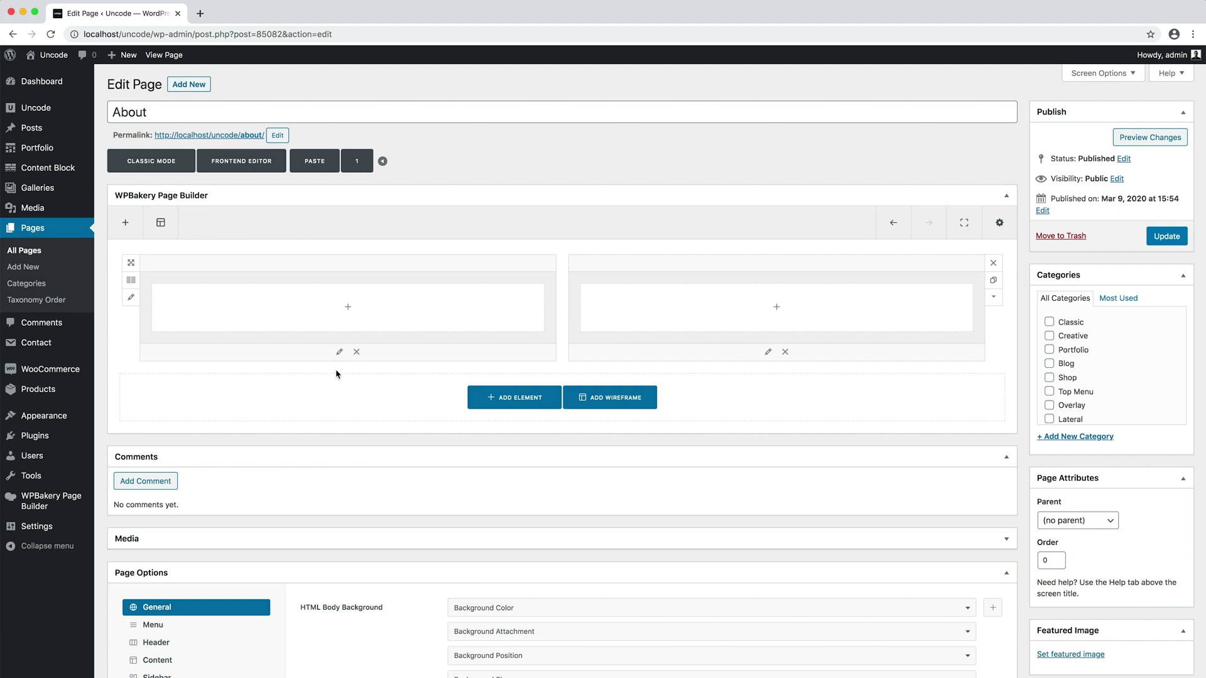
{"action": "left_click", "coordinate": [131, 297]}
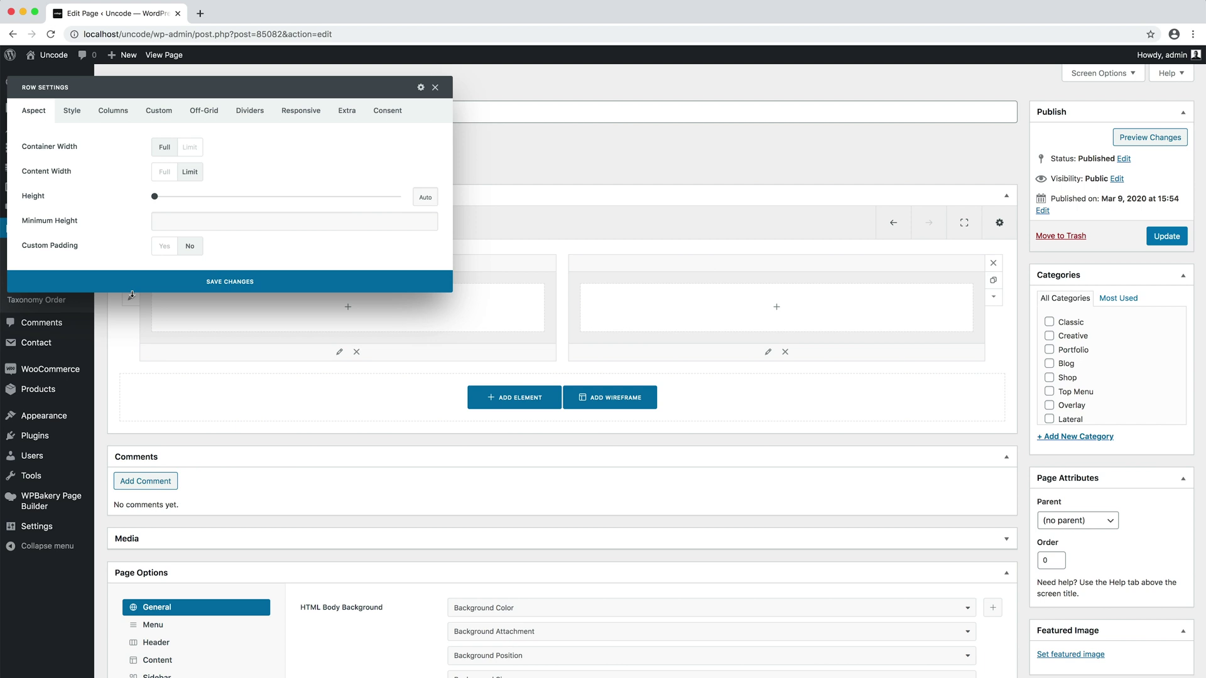
{"action": "left_click", "coordinate": [435, 88]}
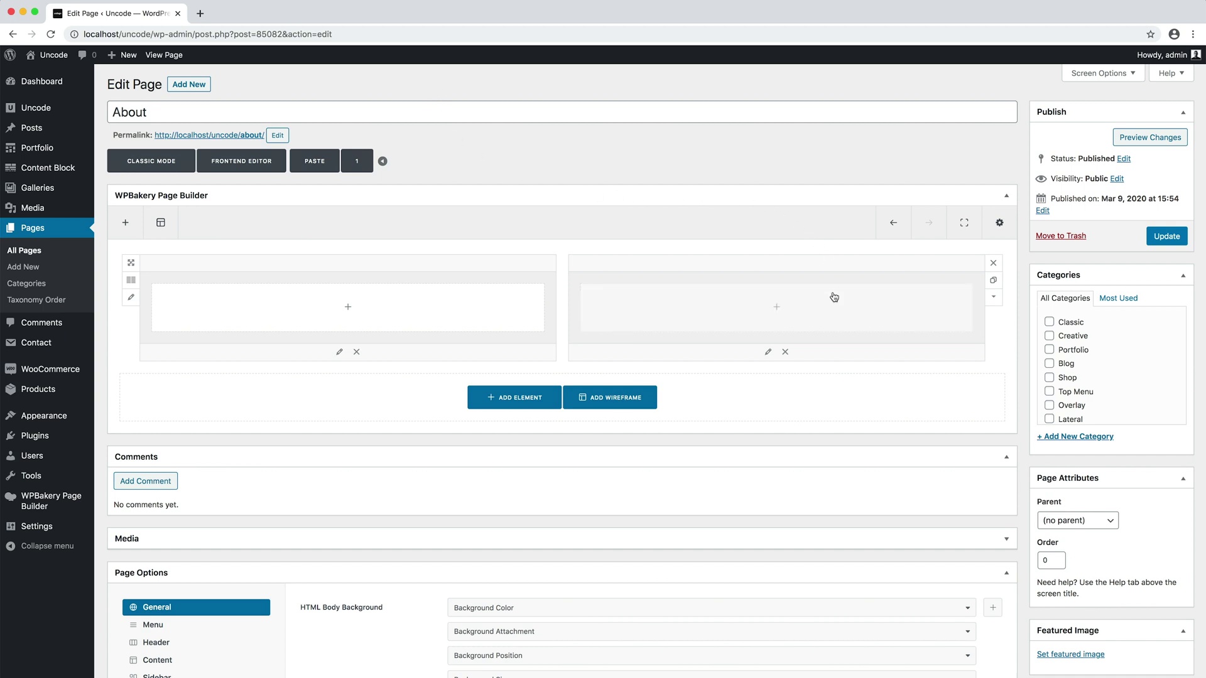
- Add a Text Block with its default text to the row's second column and close its settings
{"action": "left_click", "coordinate": [834, 312]}
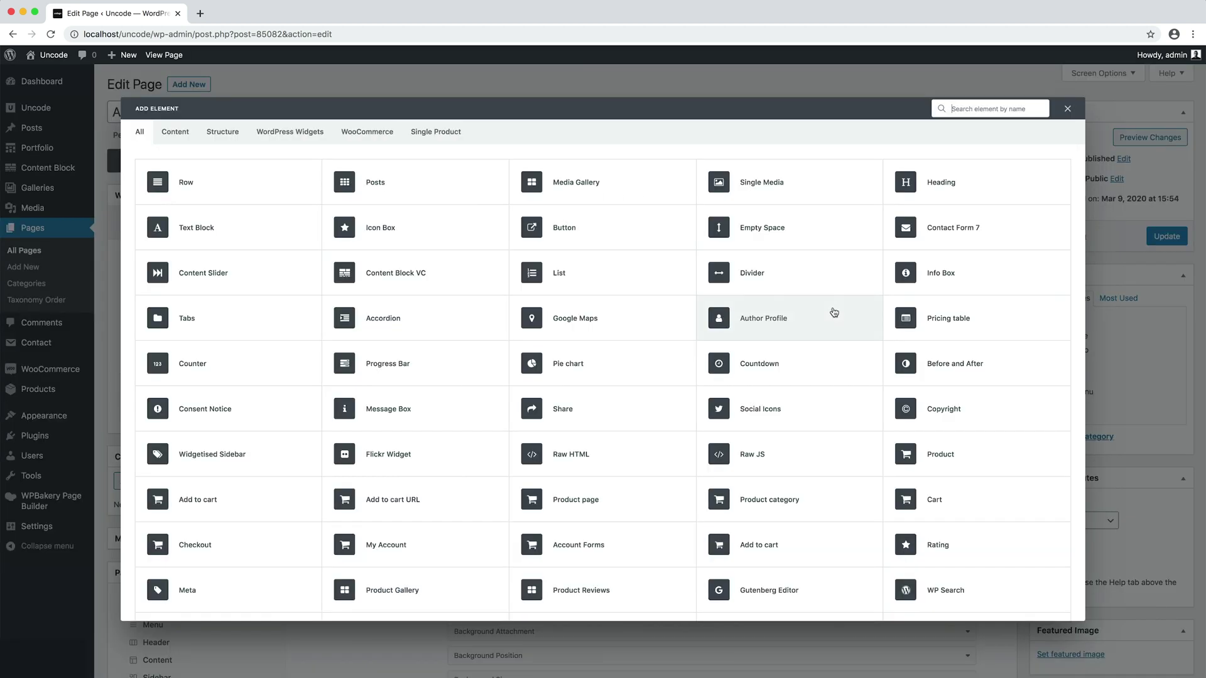
{"action": "left_click", "coordinate": [287, 221]}
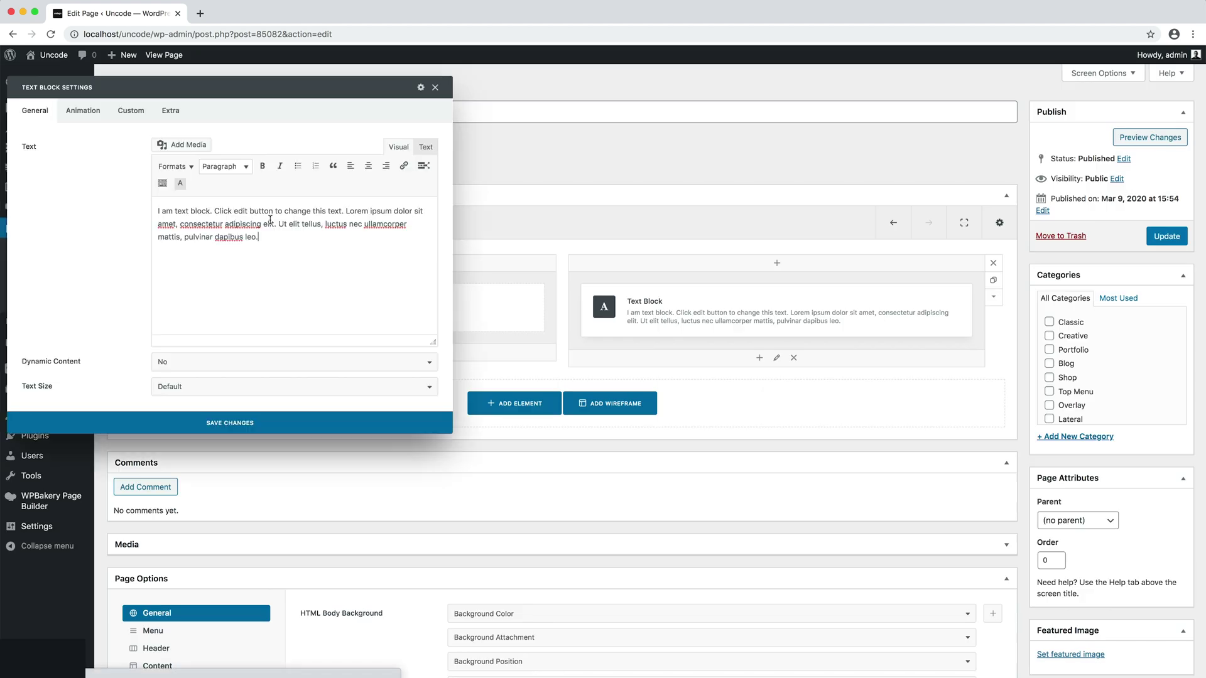
{"action": "left_click", "coordinate": [435, 88]}
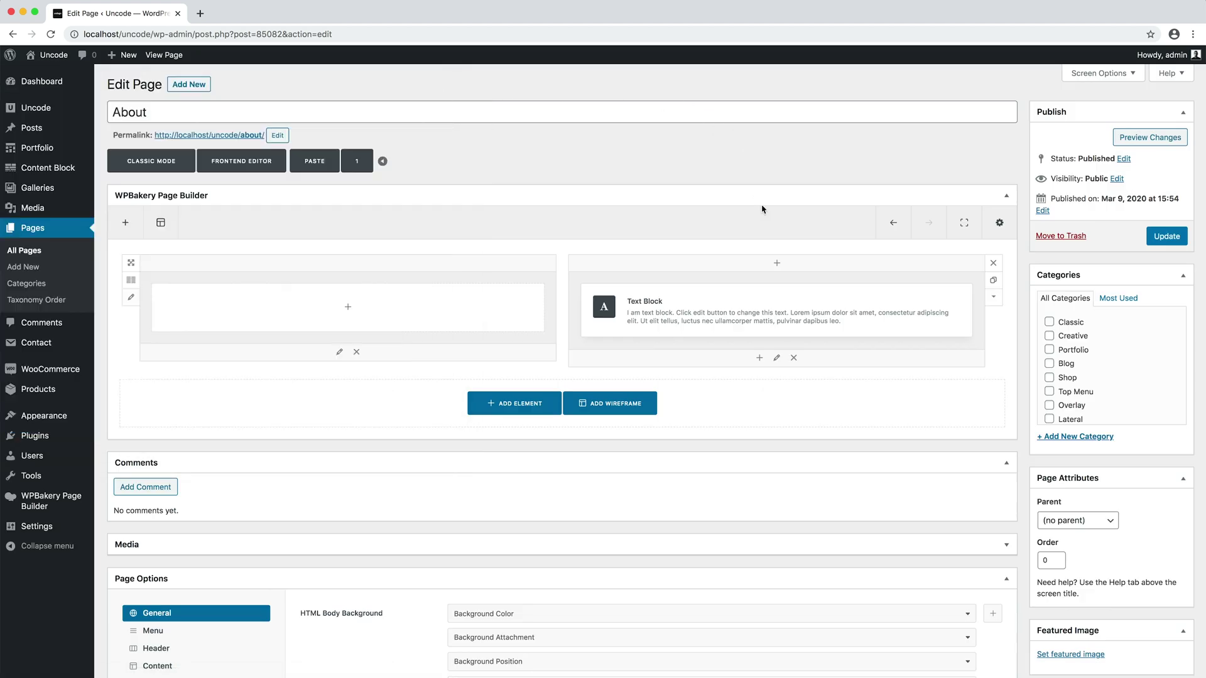
- Add a Heading below the Text Block reading "You cannot understand design if you don't understand people." and save it
{"action": "left_click", "coordinate": [758, 361]}
{"action": "left_click", "coordinate": [972, 188]}
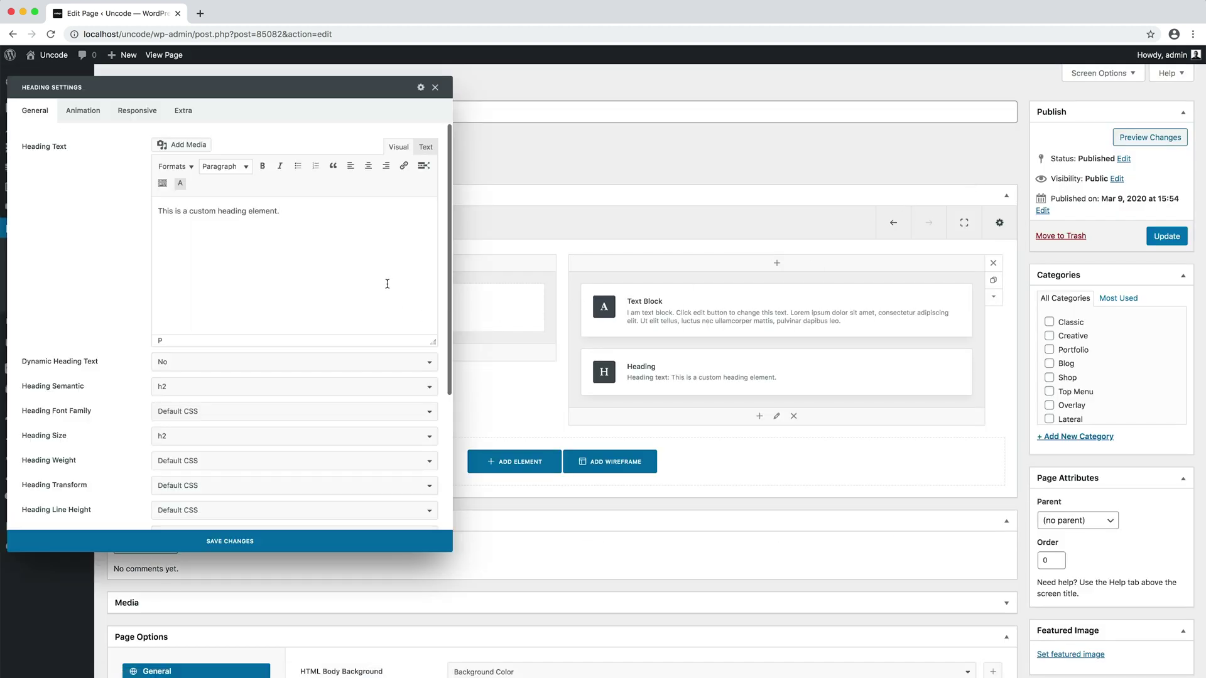
{"action": "key", "text": "ctrl+a"}
{"action": "type", "text": "You cannot understand design if you don't understand people."}
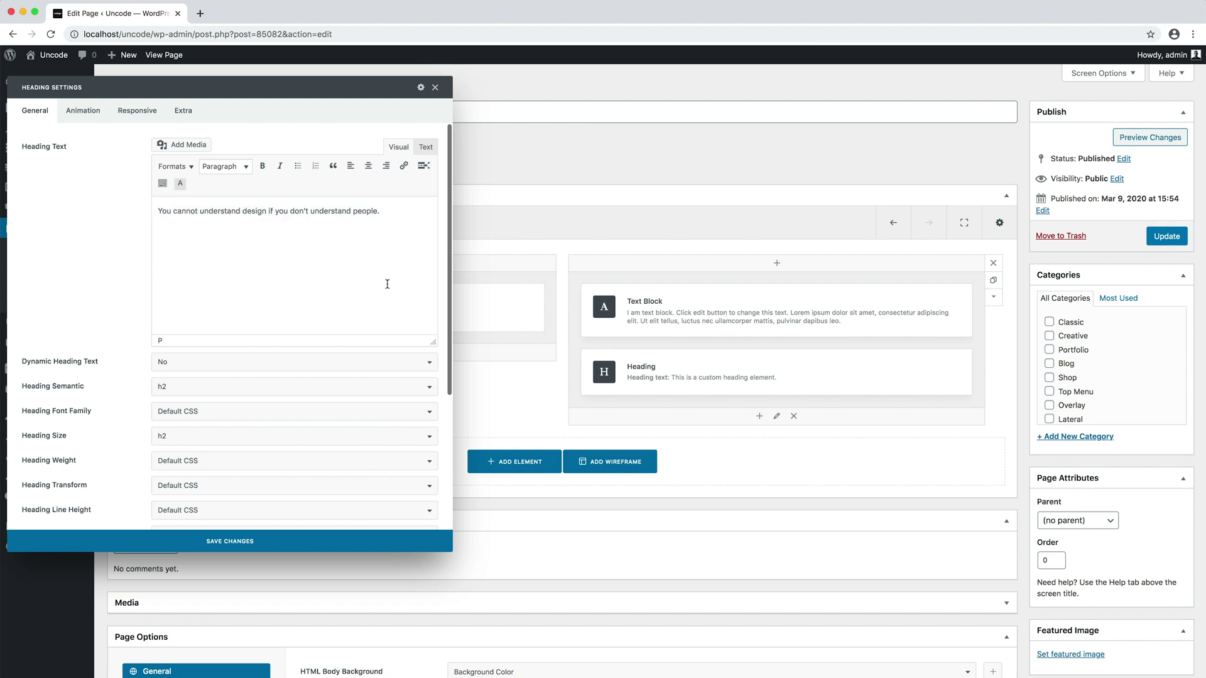
{"action": "left_click", "coordinate": [388, 540]}
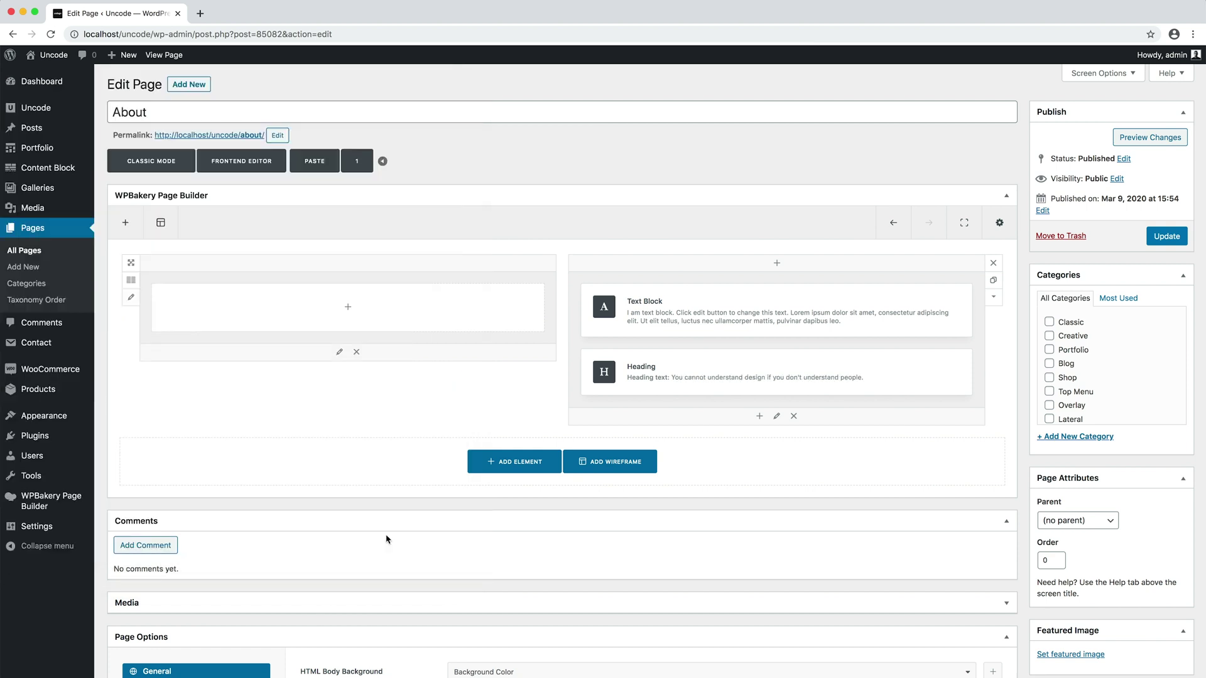
- Move the Heading to the first column and back to the second column, placing it above the Text Block
{"action": "left_click_drag", "start_coordinate": [708, 370], "coordinate": [458, 305]}
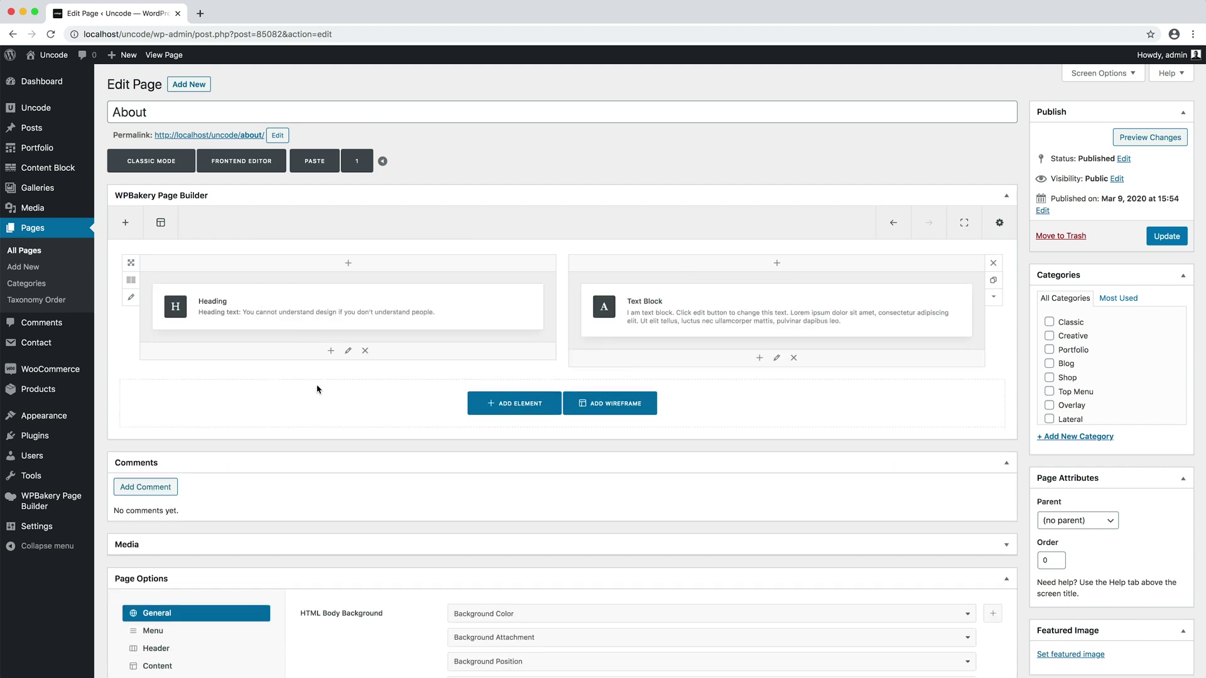
{"action": "left_click_drag", "start_coordinate": [283, 305], "coordinate": [682, 300]}
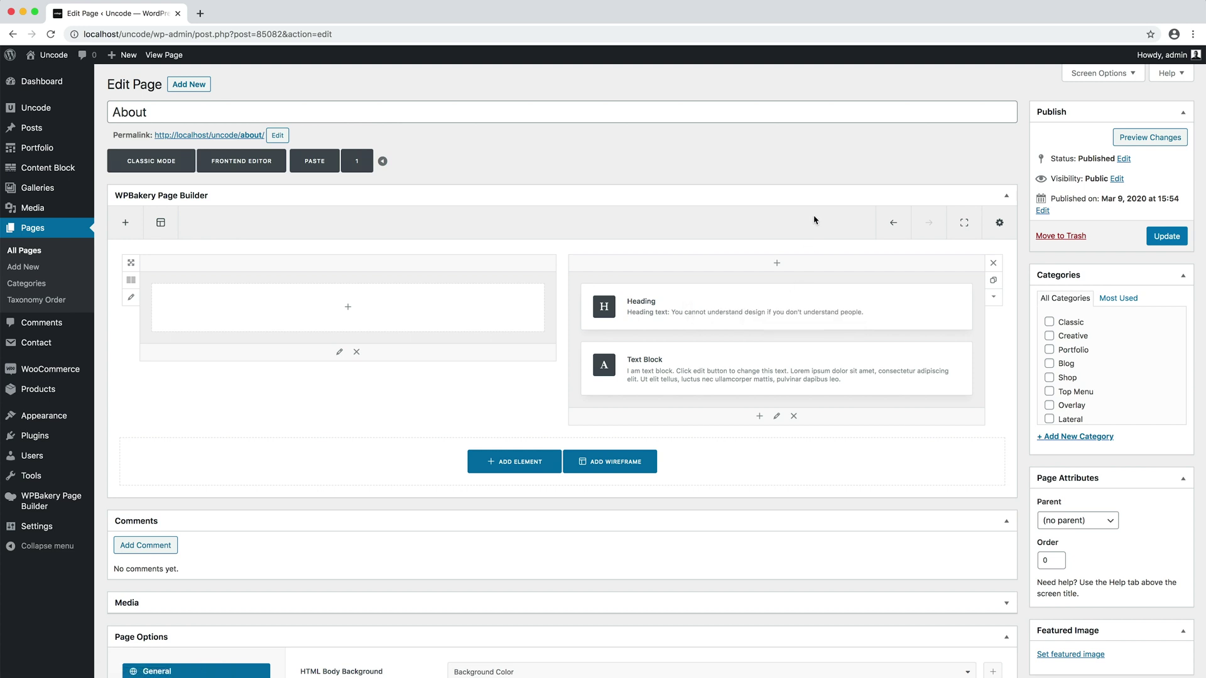
- Add a Single Media element to the row's empty first column, using the library photo of a person holding a white-screen smartphone
{"action": "left_click", "coordinate": [466, 302]}
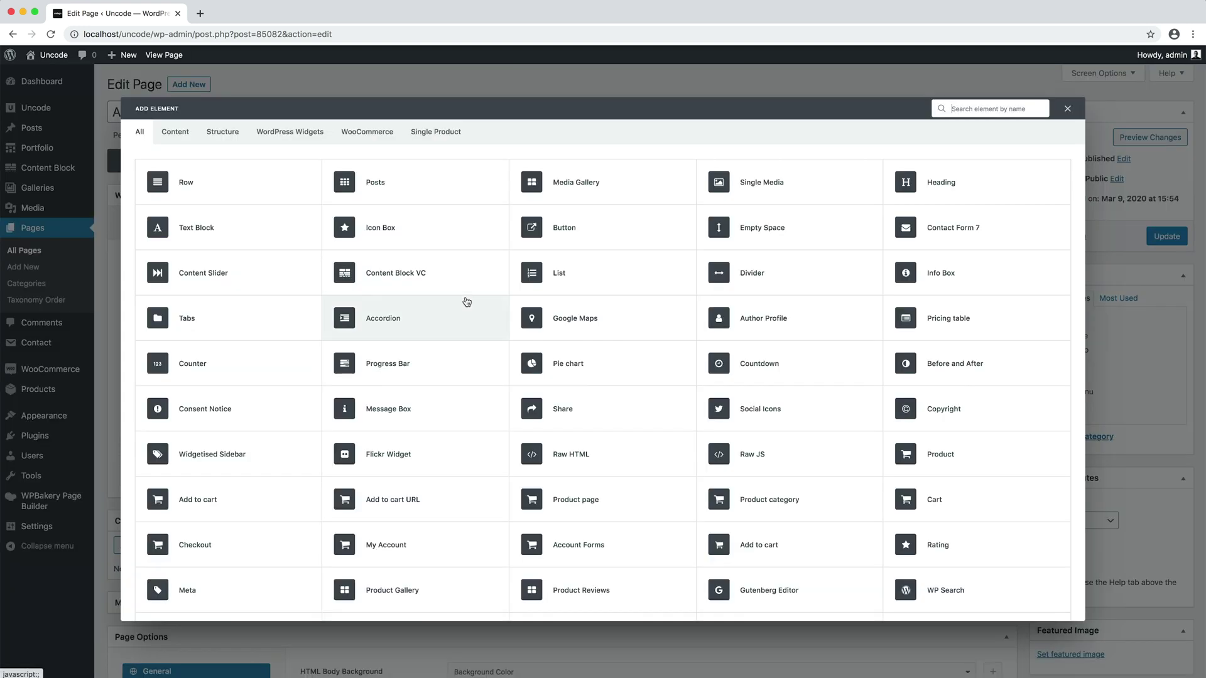
{"action": "left_click", "coordinate": [810, 187]}
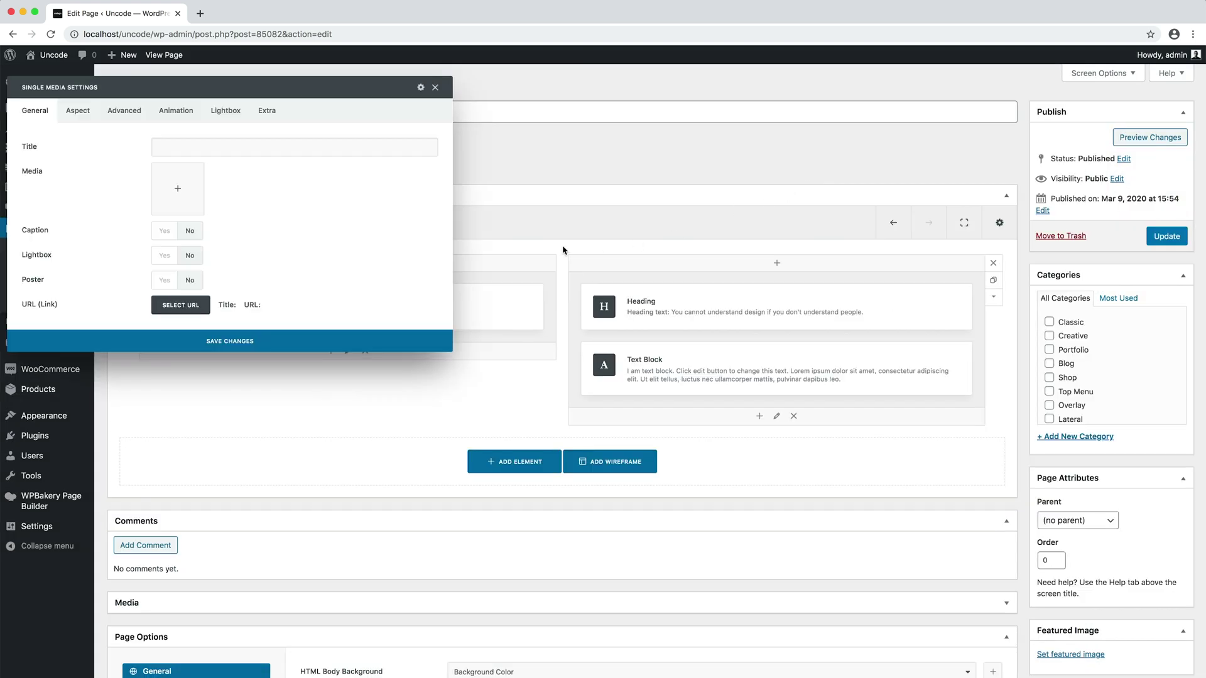
{"action": "left_click", "coordinate": [168, 193]}
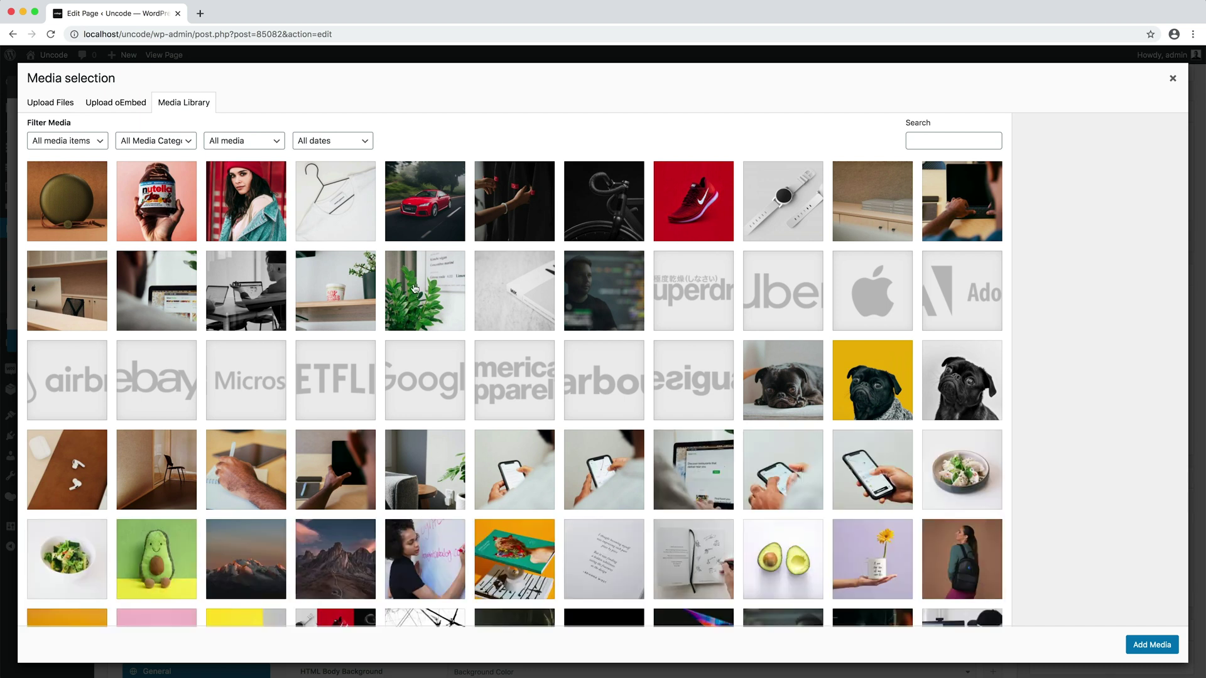
{"action": "left_click", "coordinate": [578, 457]}
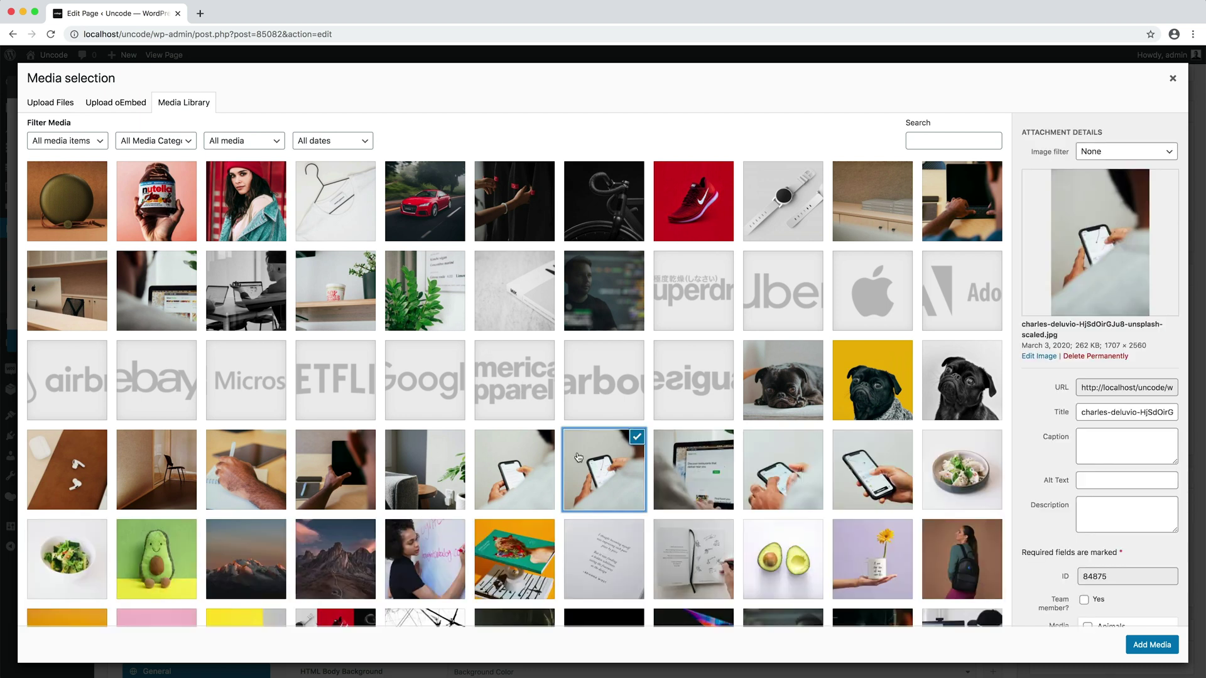
{"action": "left_click", "coordinate": [1152, 640]}
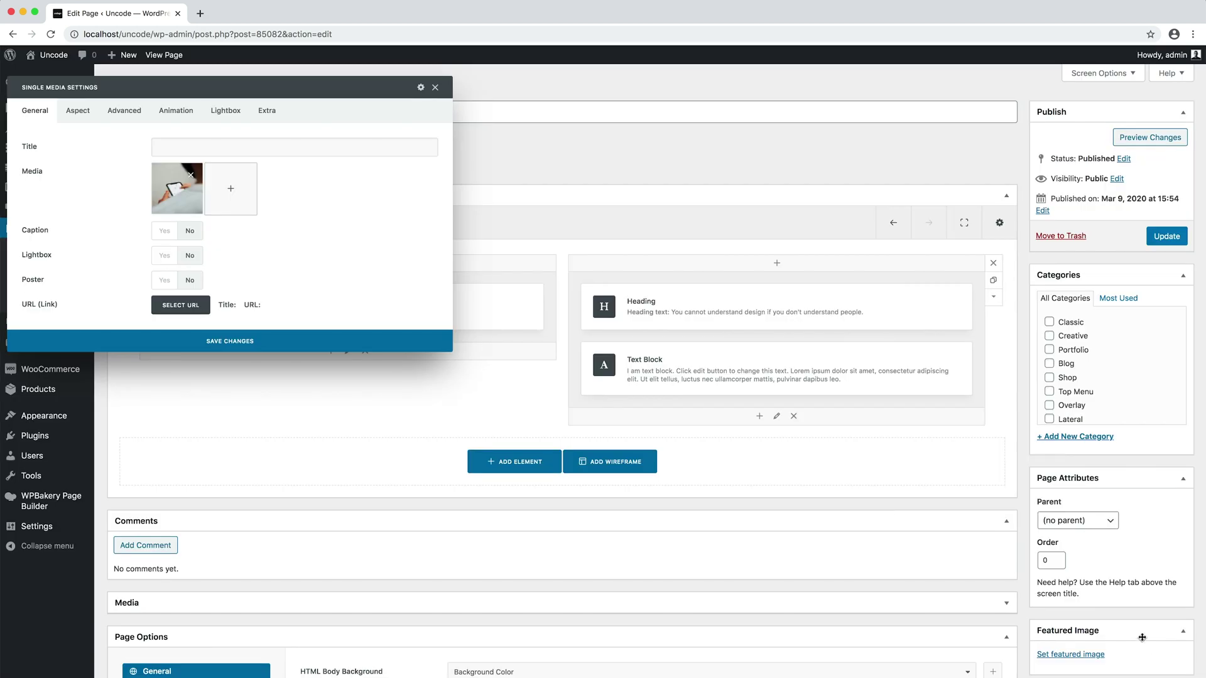
- Set the Single Media element's aspect ratio to 4:3 and save its settings
{"action": "left_click", "coordinate": [87, 119]}
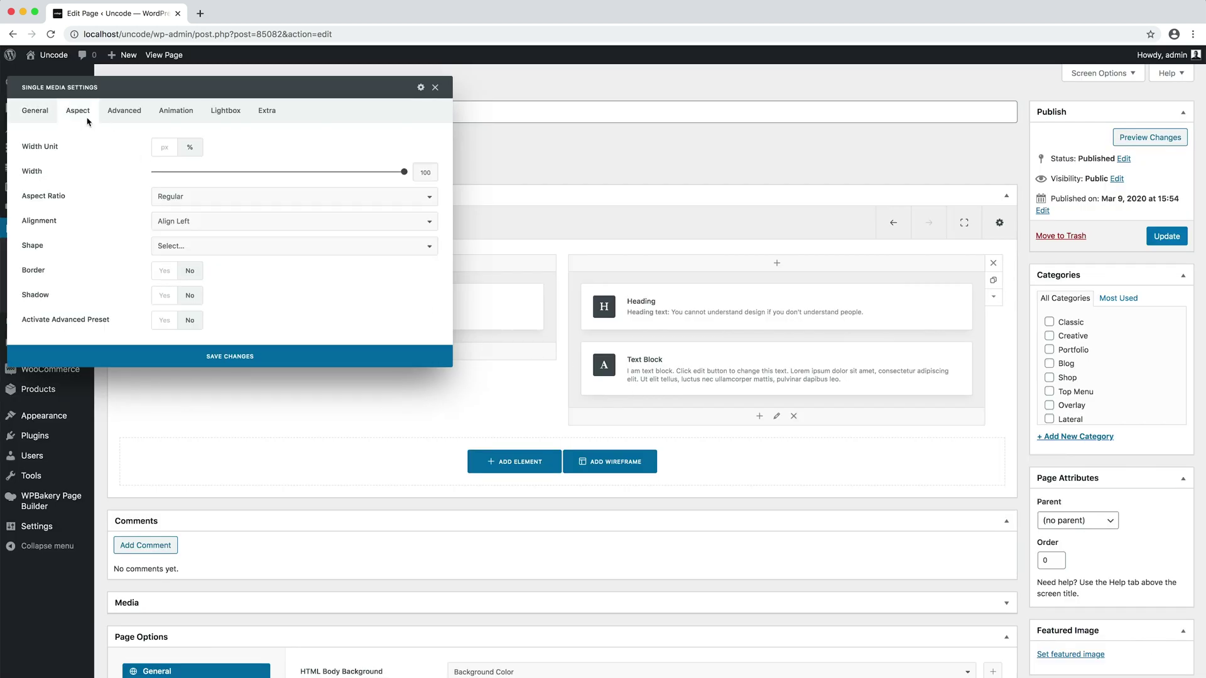
{"action": "left_click", "coordinate": [234, 199]}
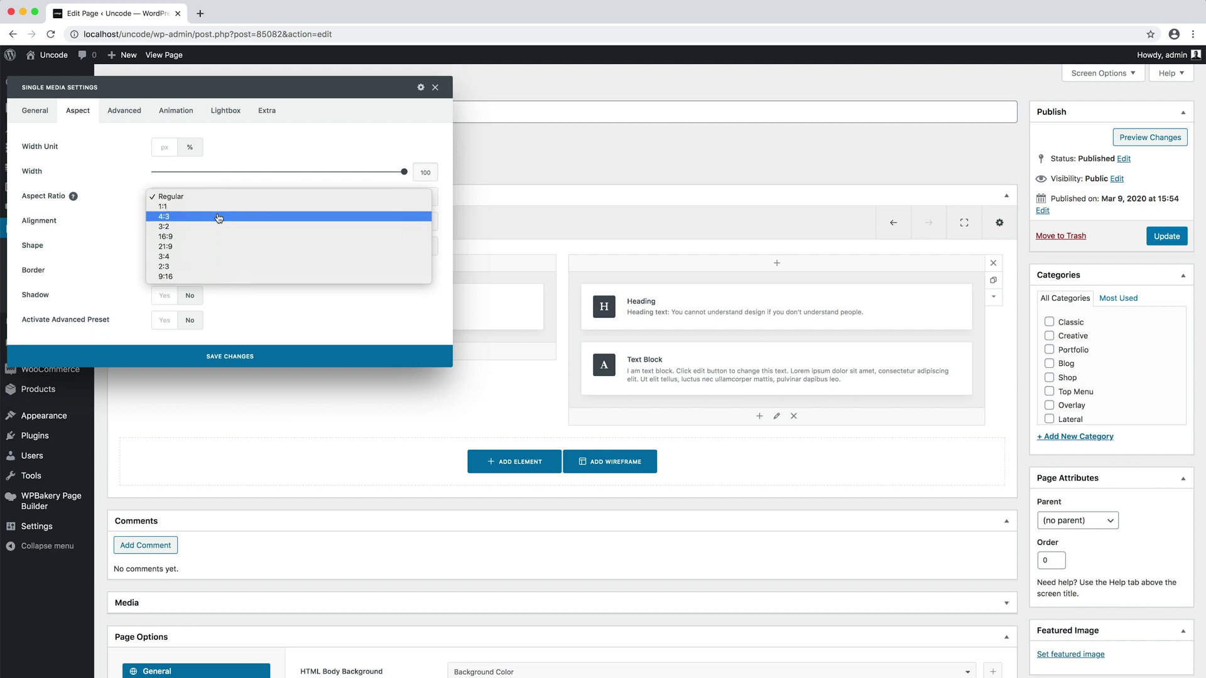
{"action": "left_click", "coordinate": [219, 218]}
{"action": "left_click", "coordinate": [207, 355]}
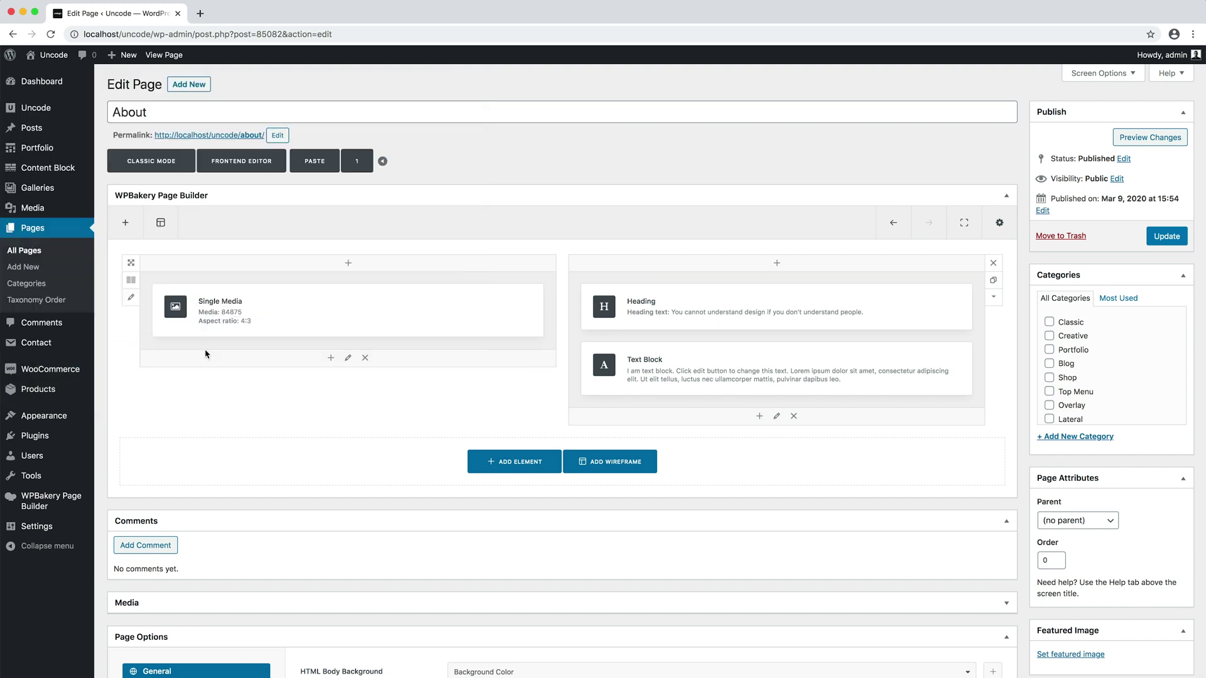
- Update the About page, view it in a new browser tab and open it in the frontend editor
{"action": "left_click", "coordinate": [1152, 236]}
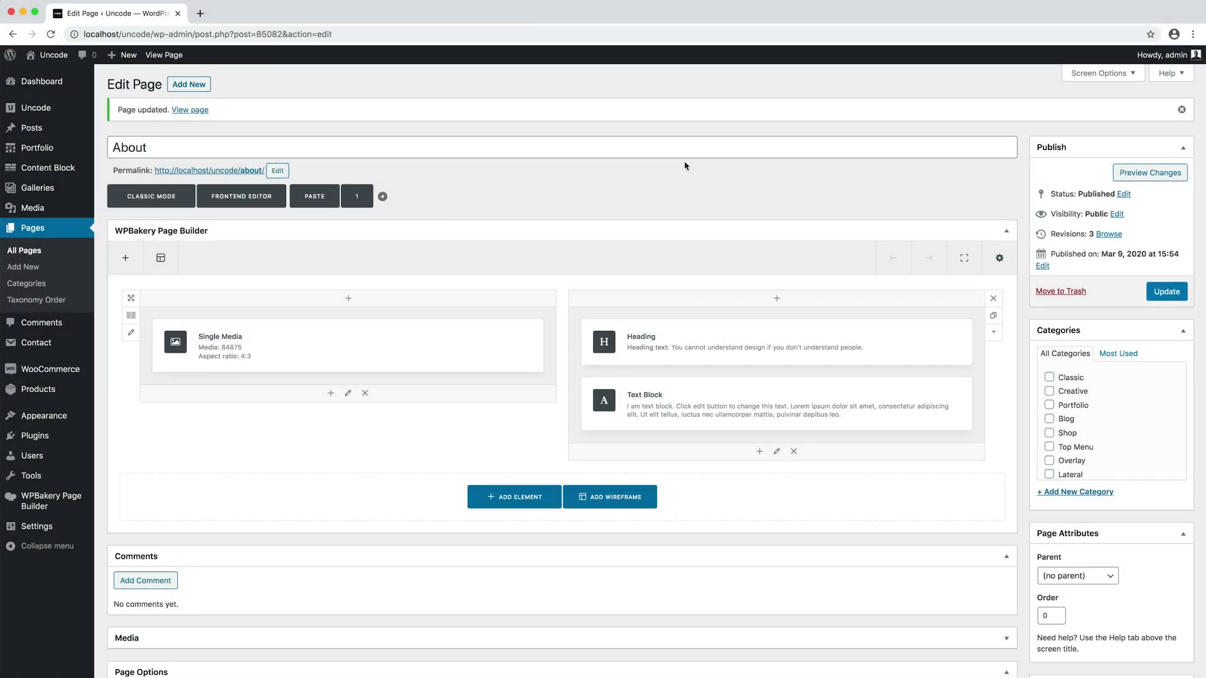
{"action": "right_click", "coordinate": [253, 170]}
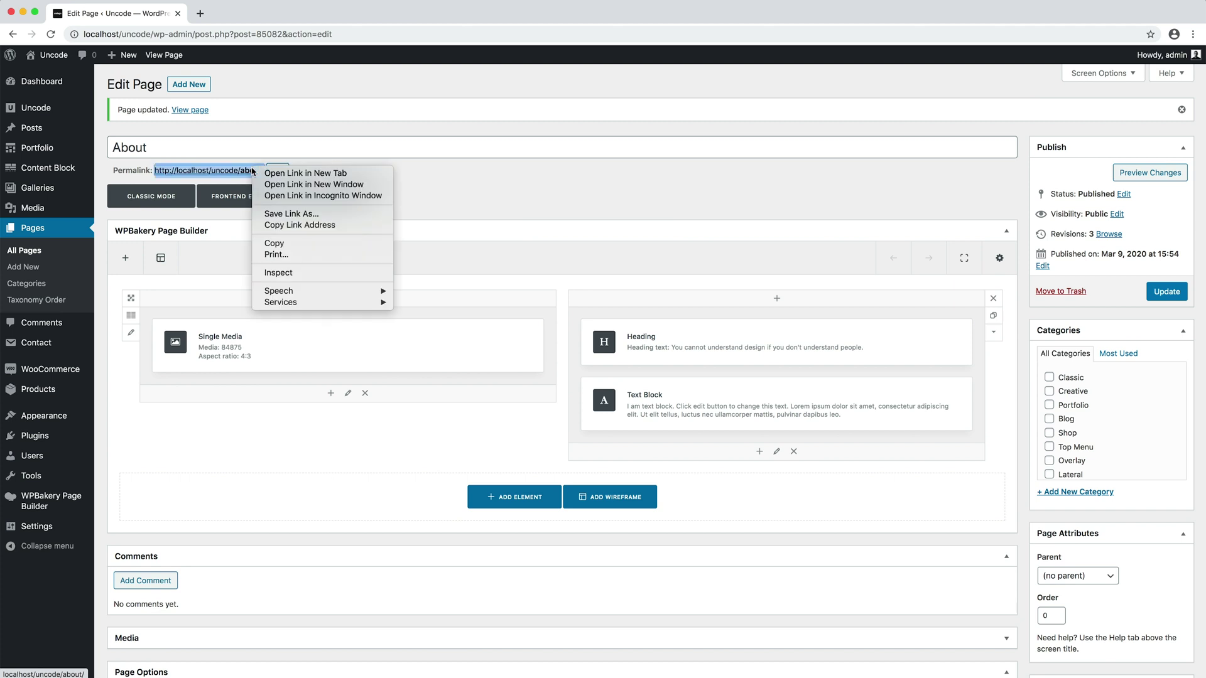
{"action": "left_click", "coordinate": [275, 173]}
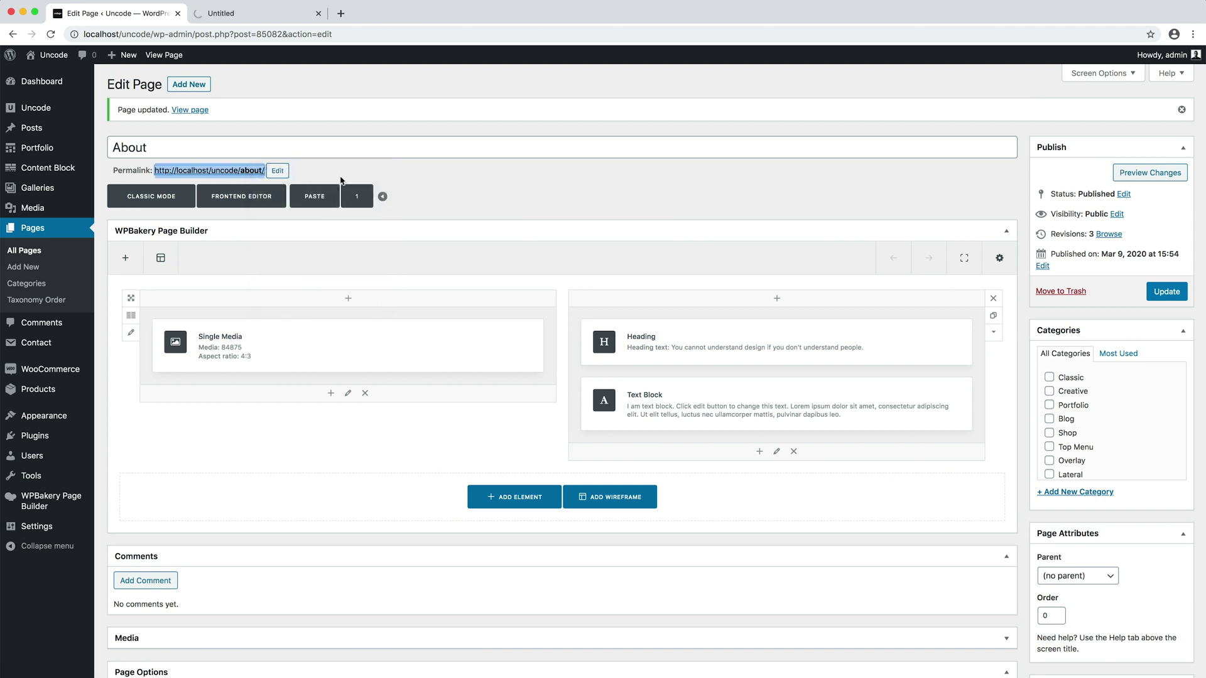
{"action": "left_click", "coordinate": [270, 15]}
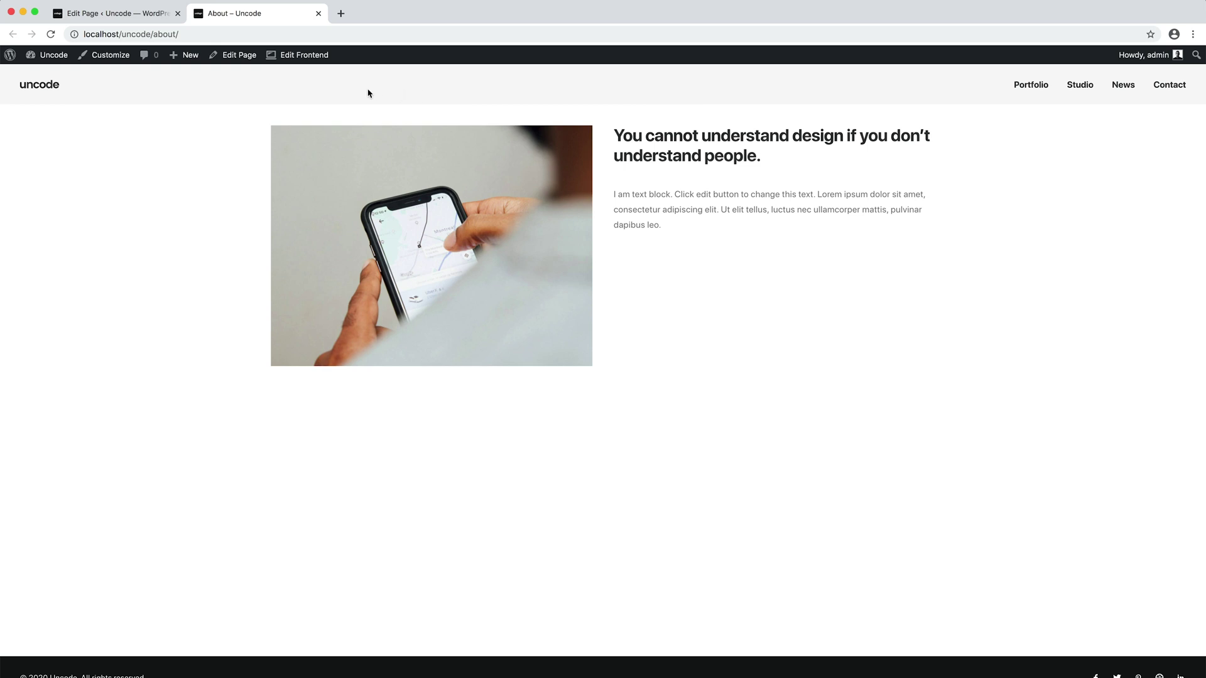
{"action": "left_click", "coordinate": [317, 68]}
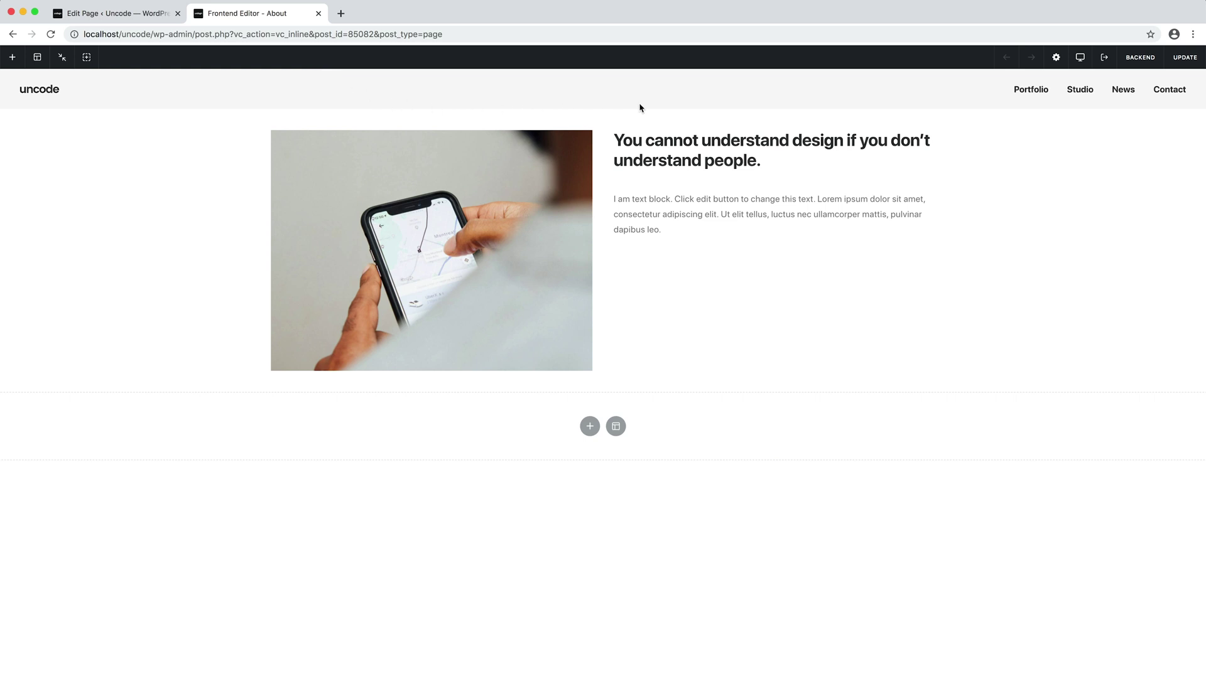
- Move the text column before the image column and back to its original place
{"action": "mouse_move", "coordinate": [723, 142]}
{"action": "left_click_drag", "start_coordinate": [747, 149], "coordinate": [769, 168]}
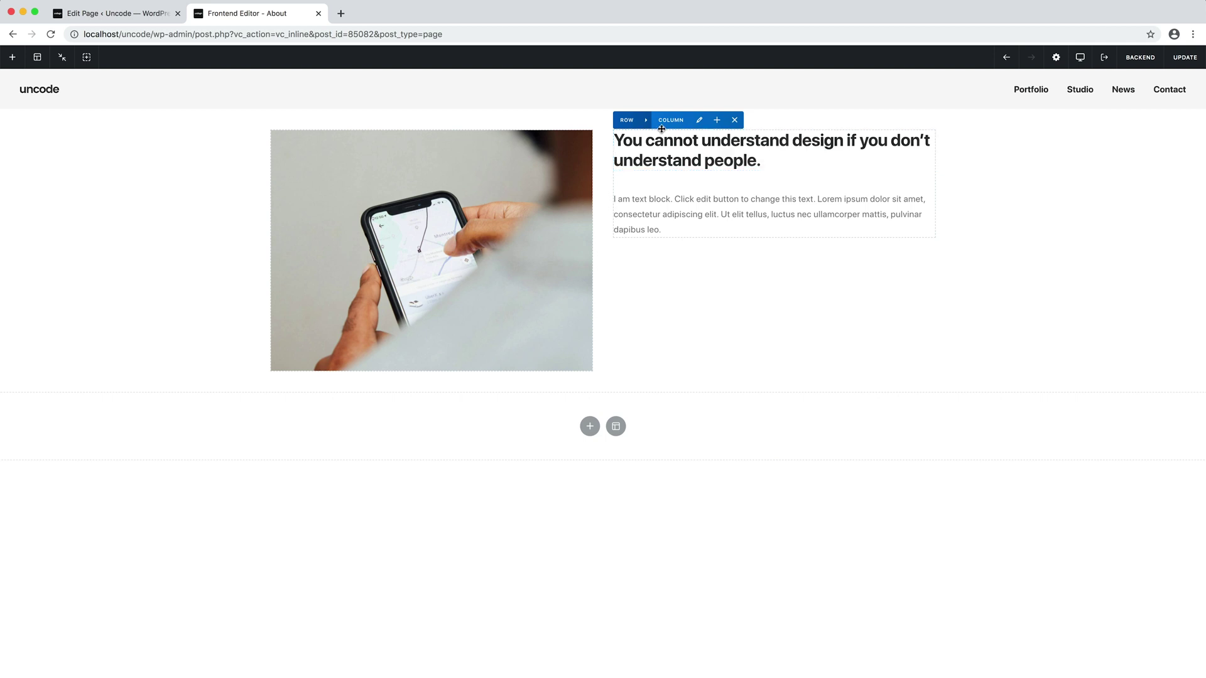
{"action": "left_click_drag", "start_coordinate": [662, 129], "coordinate": [432, 149]}
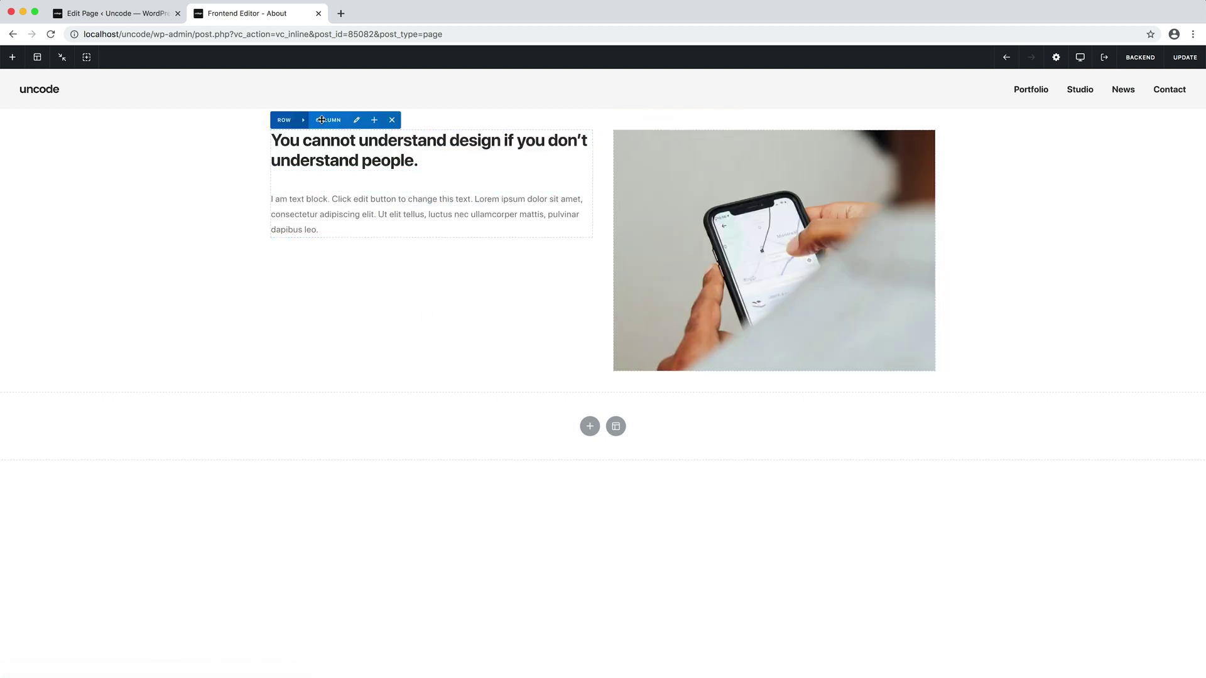
{"action": "left_click_drag", "start_coordinate": [322, 120], "coordinate": [654, 186]}
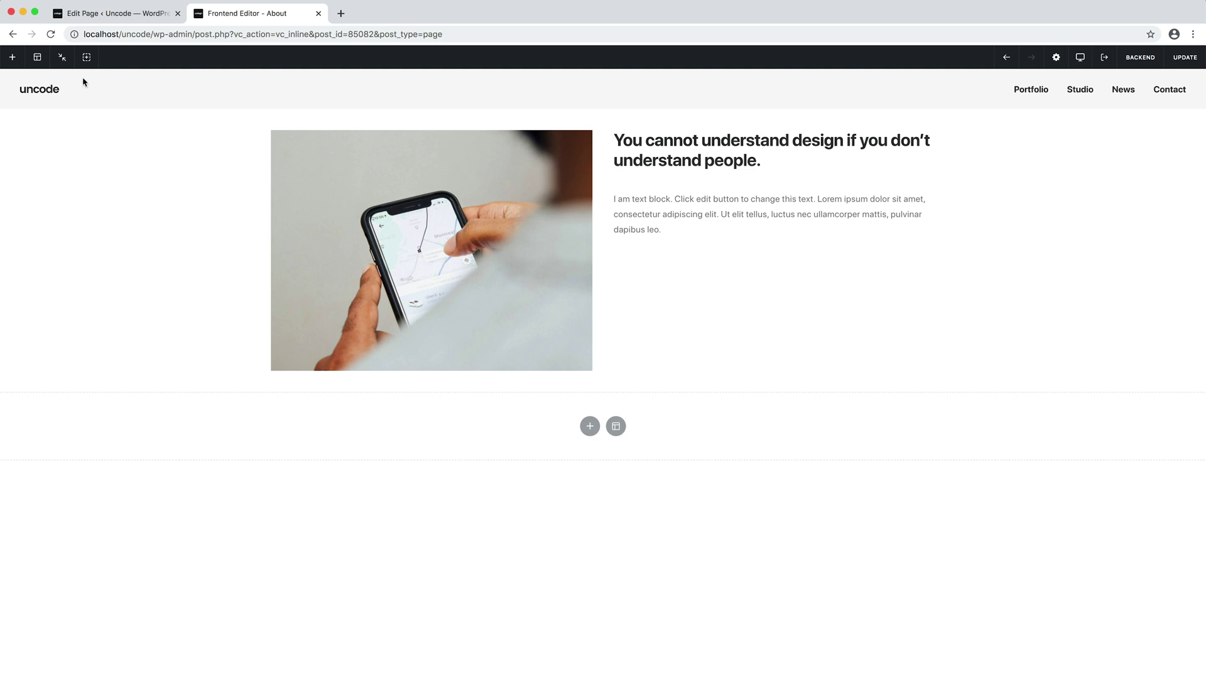
- Switch the frontend editor to the sidebar layout and toggle the display of all element controls on and off
{"action": "left_click", "coordinate": [63, 61]}
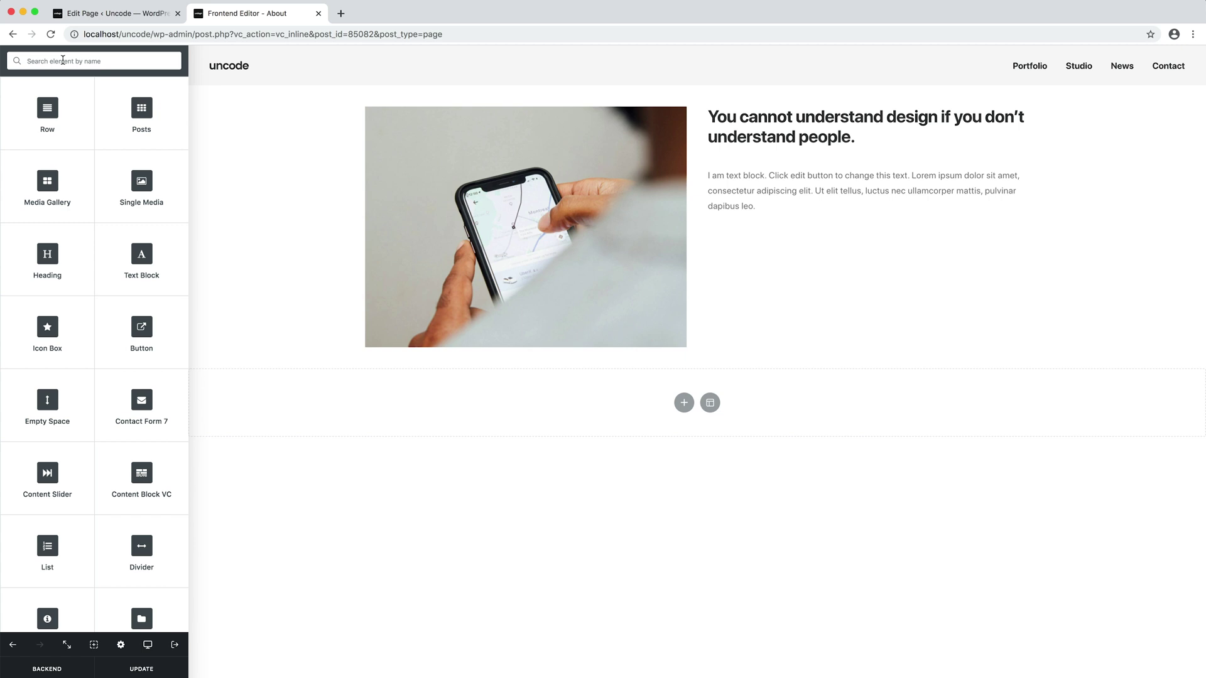
{"action": "mouse_move", "coordinate": [469, 121]}
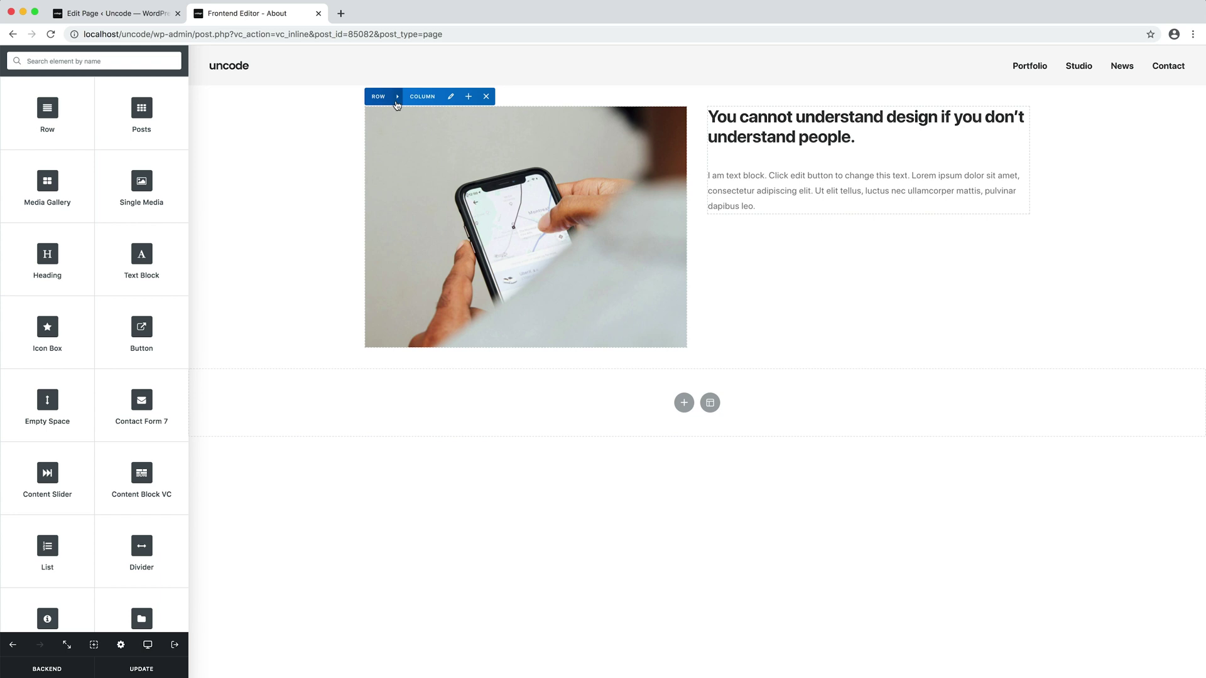
{"action": "mouse_move", "coordinate": [395, 107]}
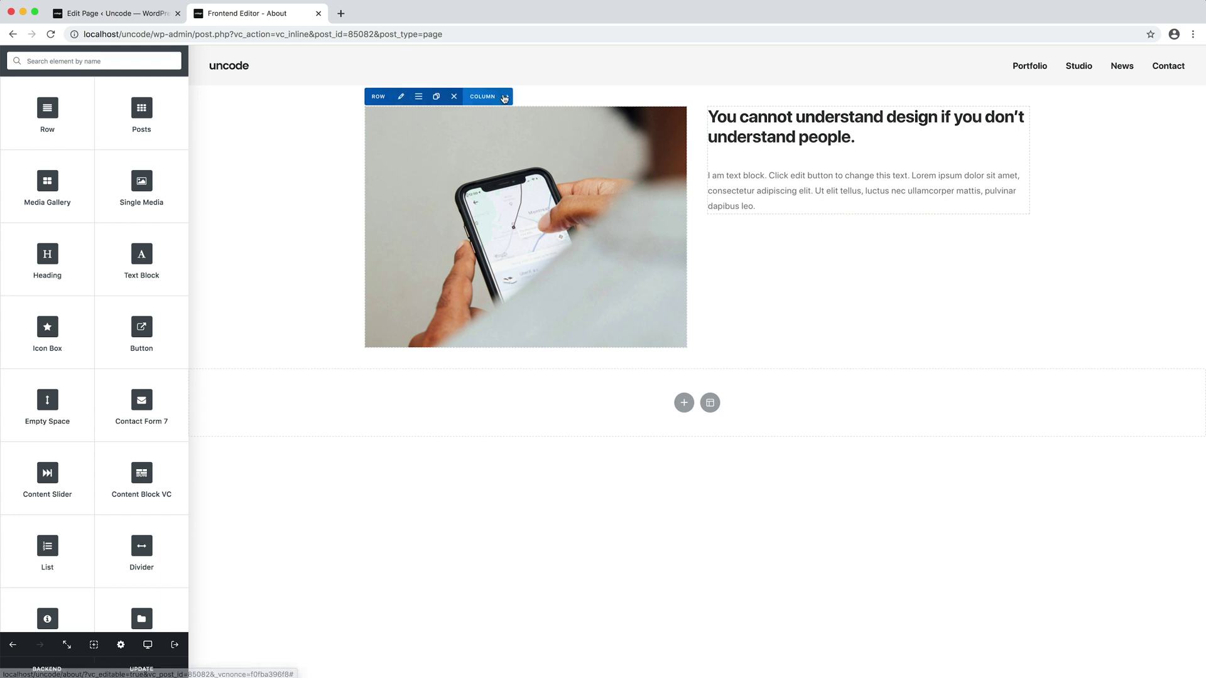
{"action": "mouse_move", "coordinate": [505, 99]}
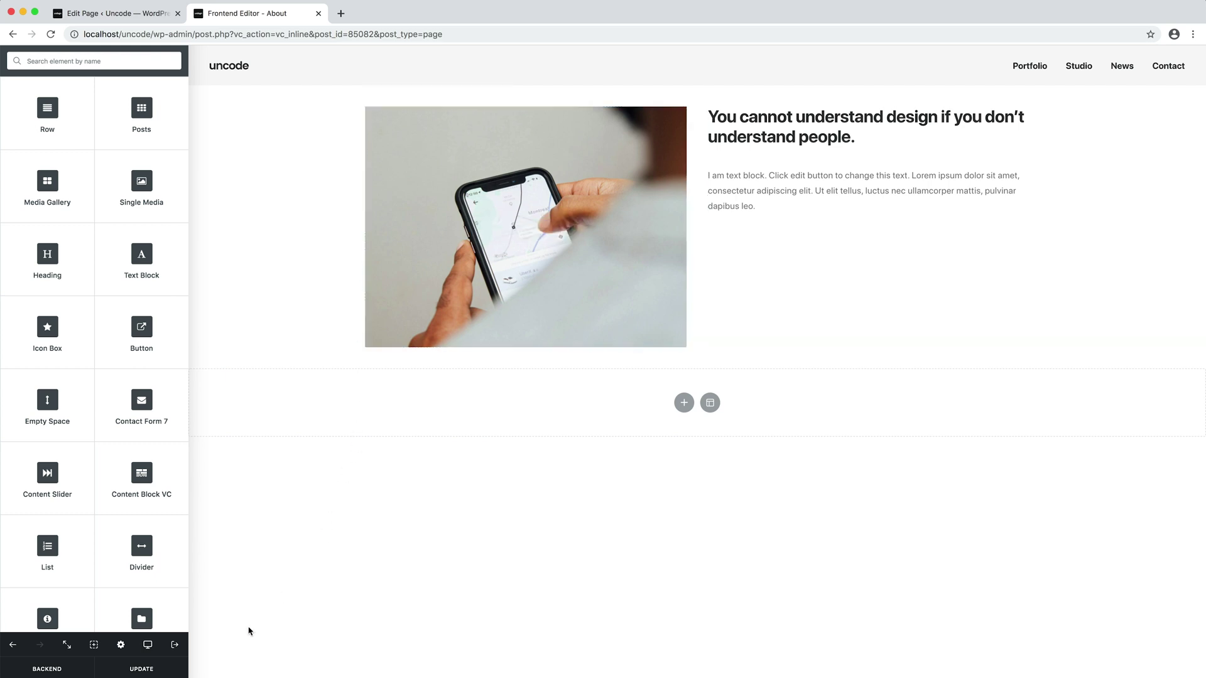
{"action": "left_click", "coordinate": [97, 650]}
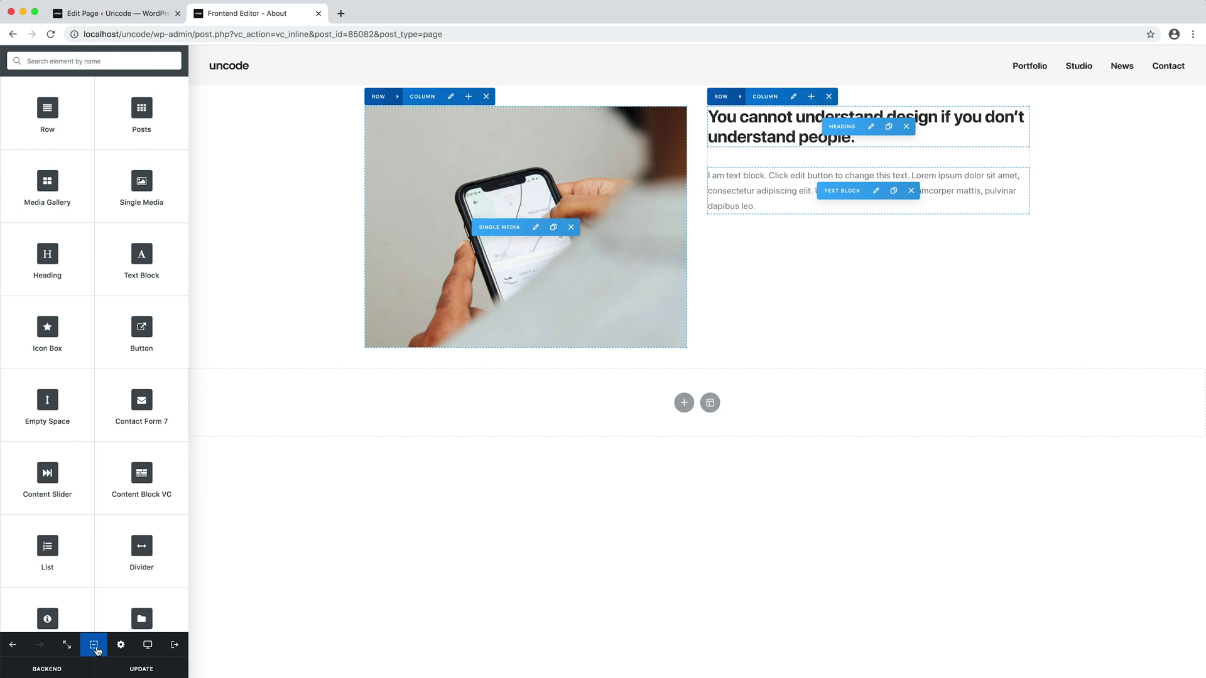
{"action": "left_click", "coordinate": [97, 650]}
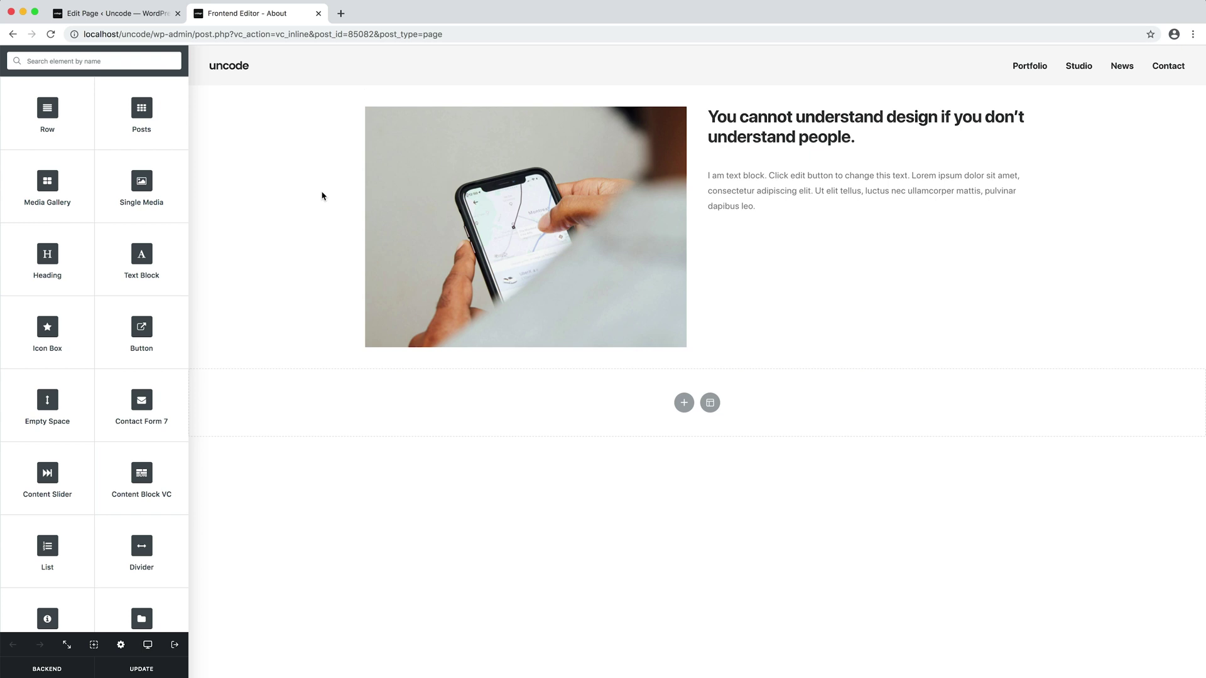
- Give the row custom top and bottom padding of 4x and a columns gap of 2x
{"action": "mouse_move", "coordinate": [403, 119]}
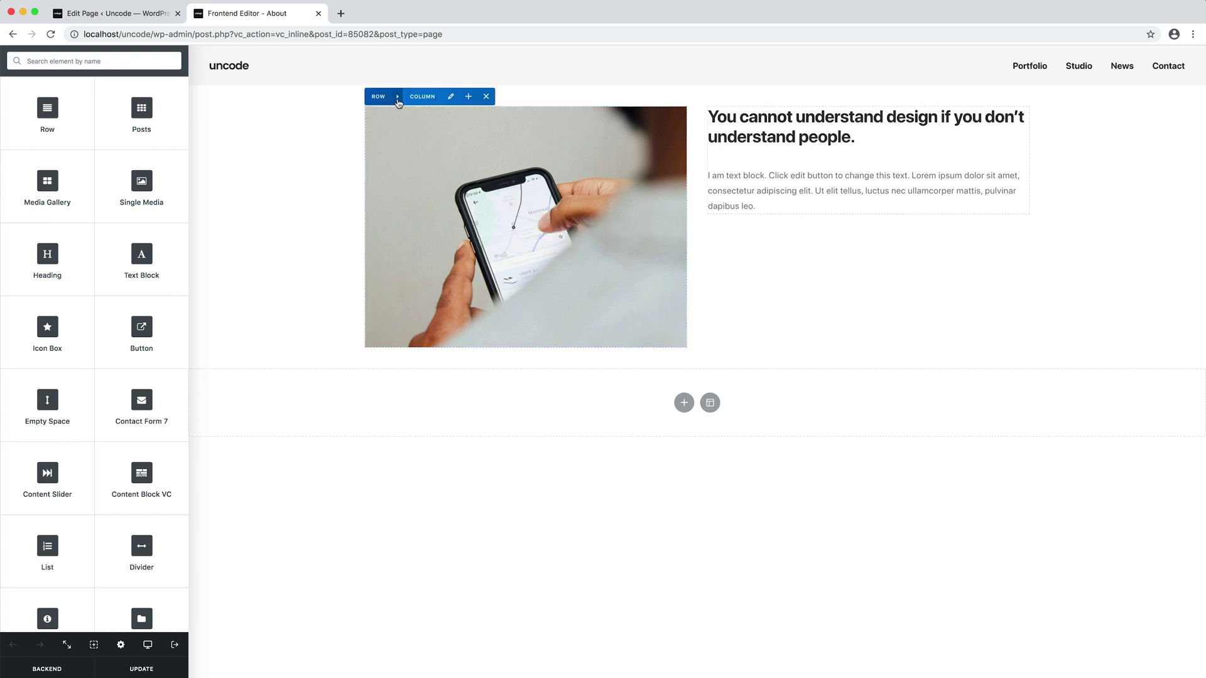
{"action": "left_click", "coordinate": [400, 99]}
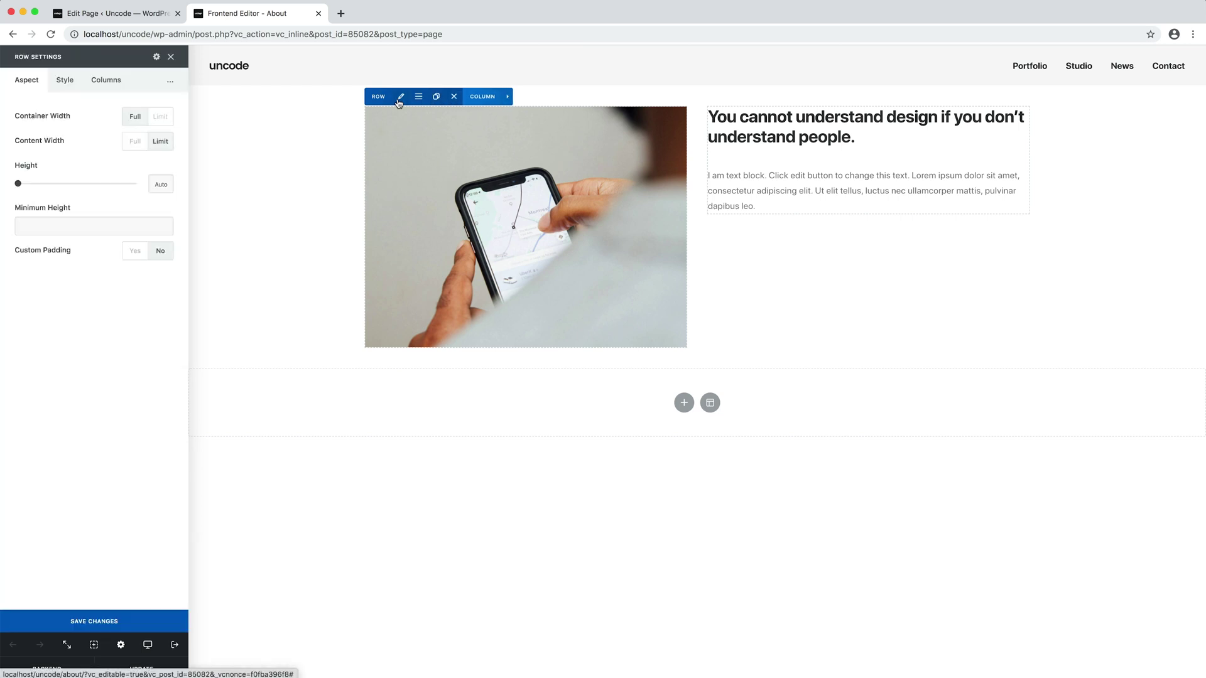
{"action": "left_click", "coordinate": [141, 253]}
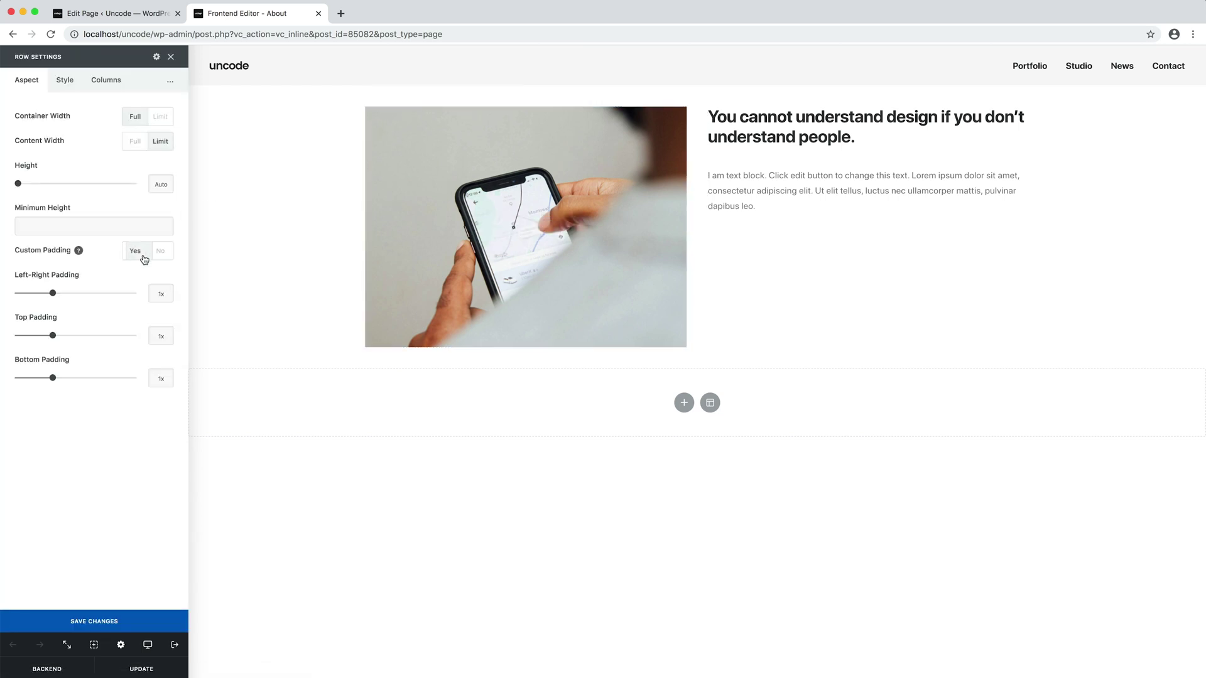
{"action": "left_click", "coordinate": [105, 335]}
{"action": "left_click", "coordinate": [105, 378]}
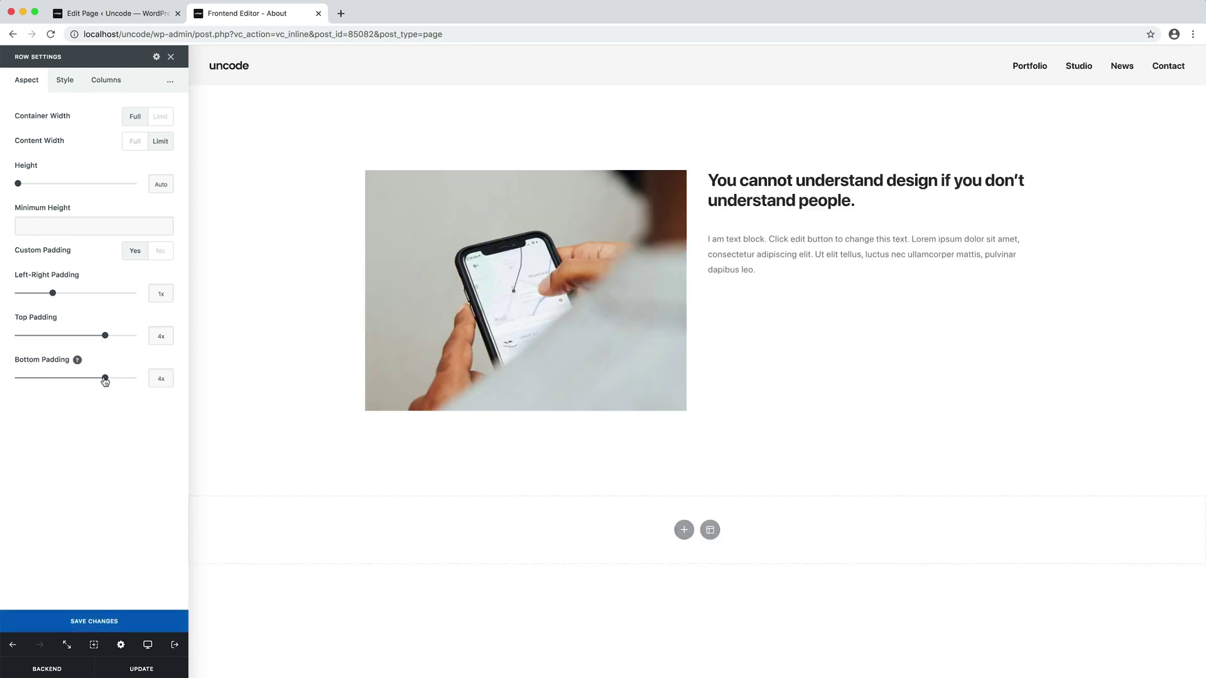
{"action": "left_click", "coordinate": [99, 87]}
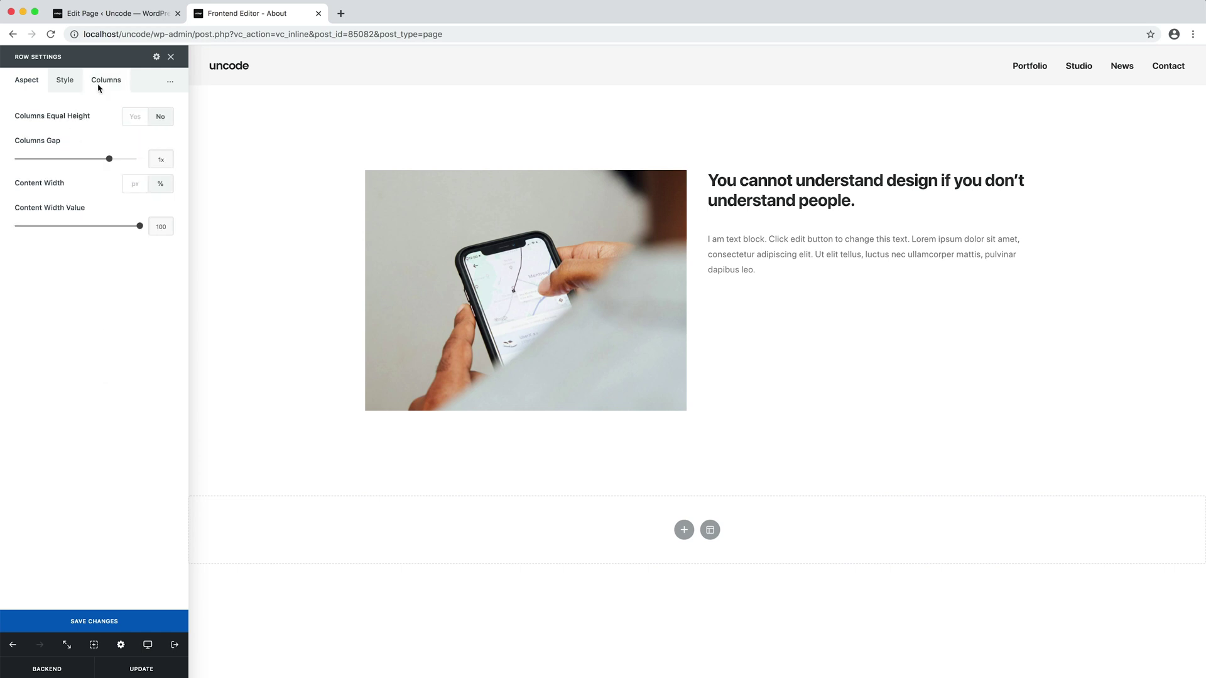
{"action": "left_click", "coordinate": [133, 159]}
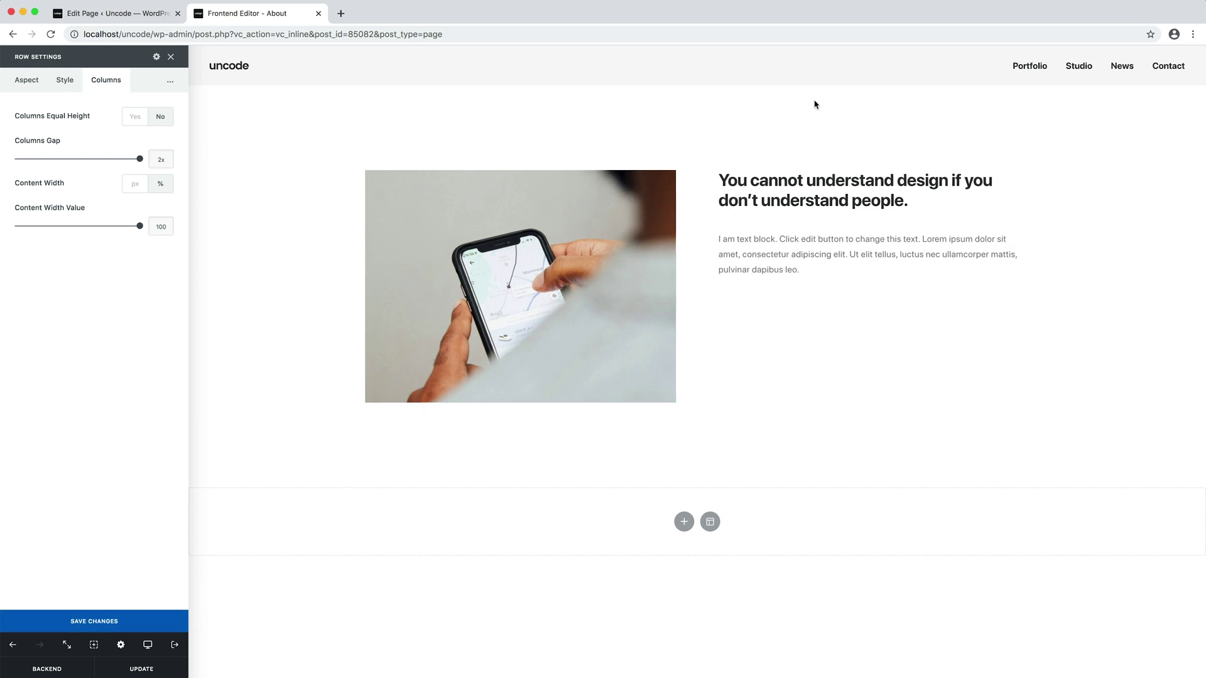
- Add a Button element below the text in the second column, labelled "Read more"
{"action": "mouse_move", "coordinate": [872, 200]}
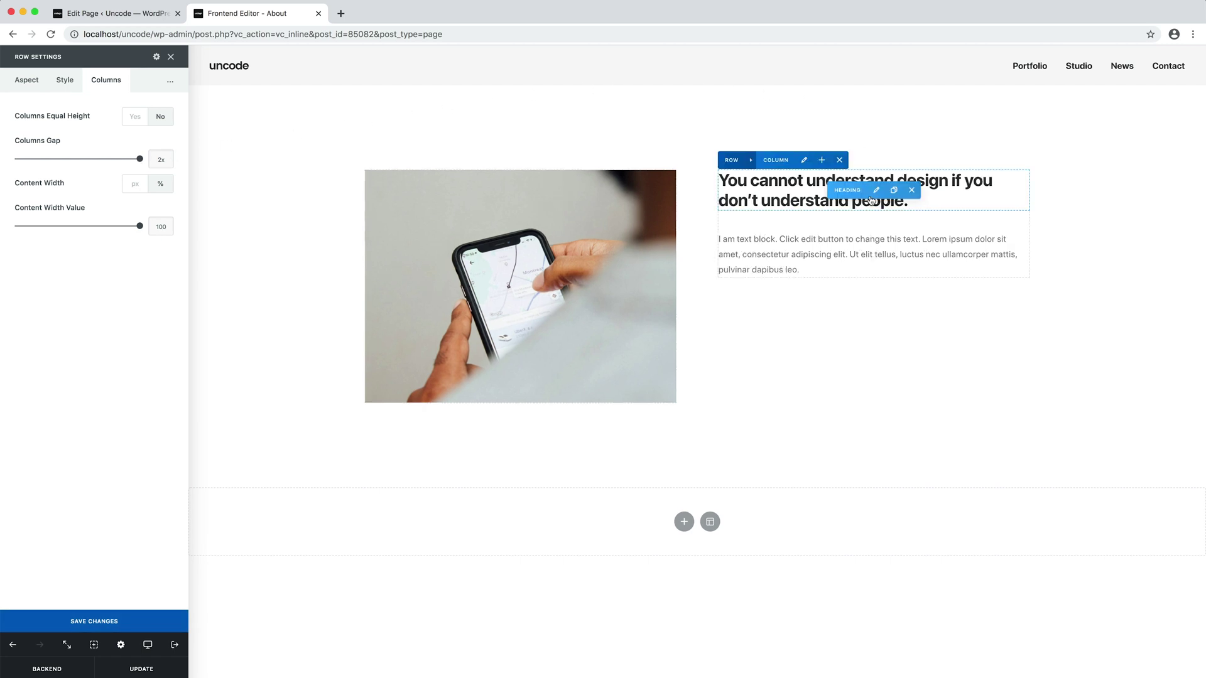
{"action": "left_click", "coordinate": [823, 161]}
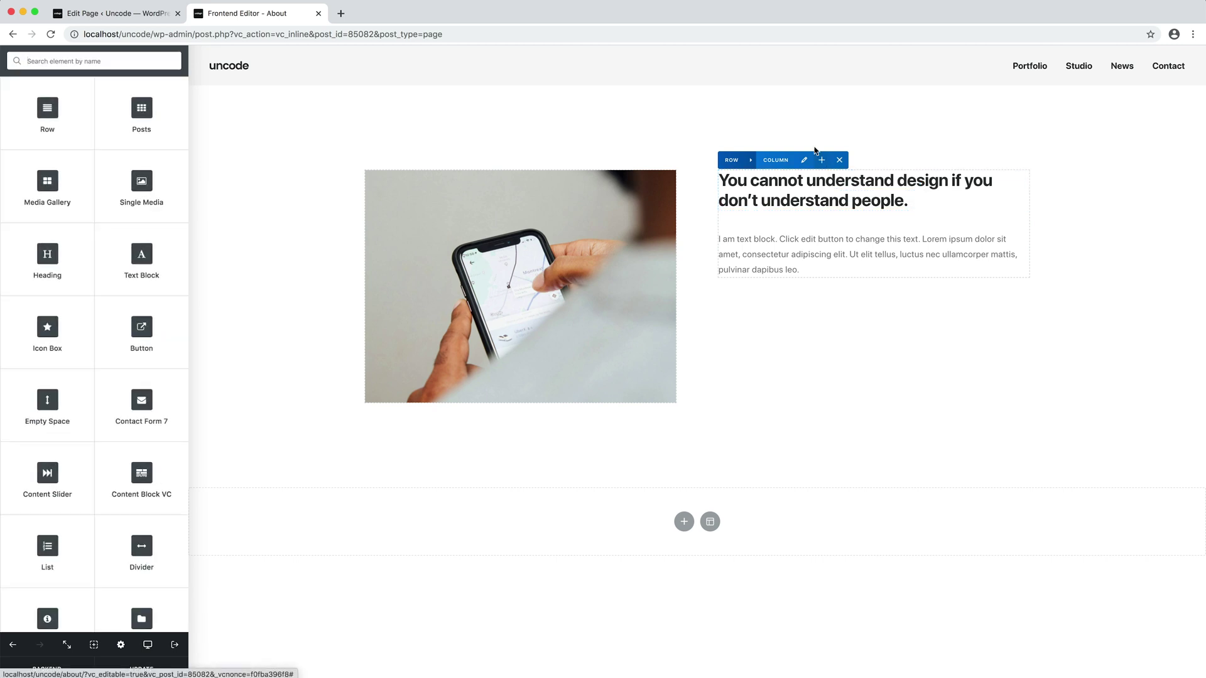
{"action": "left_click", "coordinate": [167, 333]}
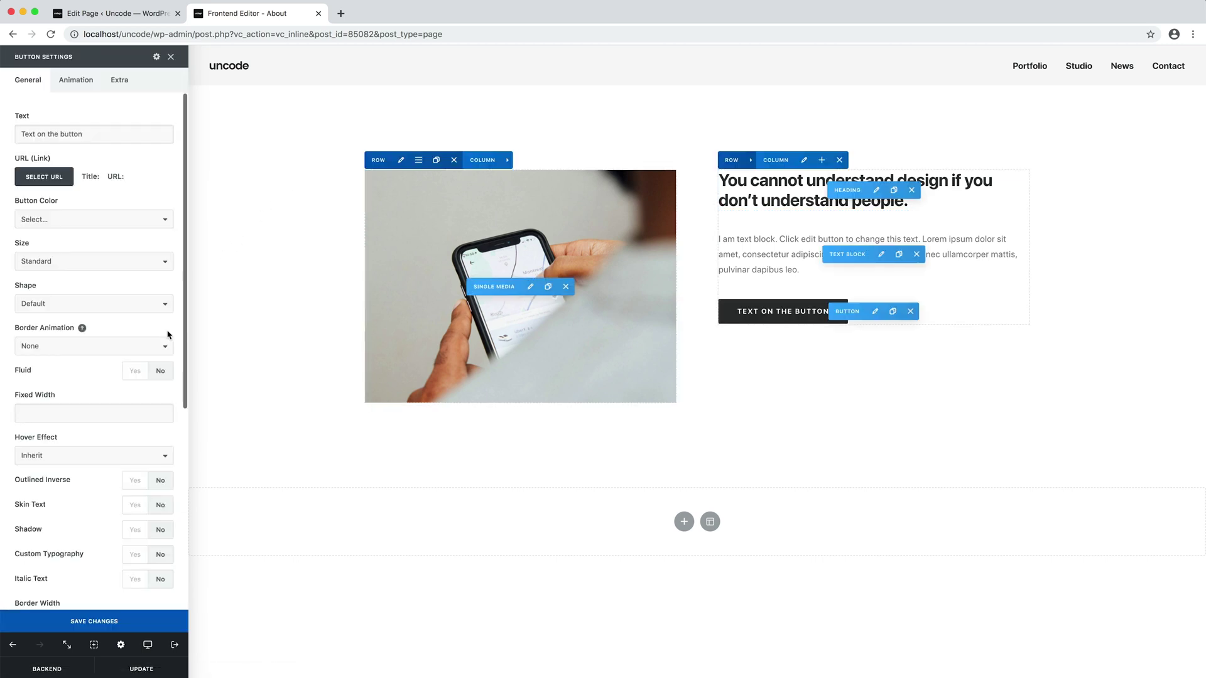
{"action": "left_click_drag", "start_coordinate": [100, 133], "coordinate": [2, 132]}
{"action": "type", "text": "Read more"}
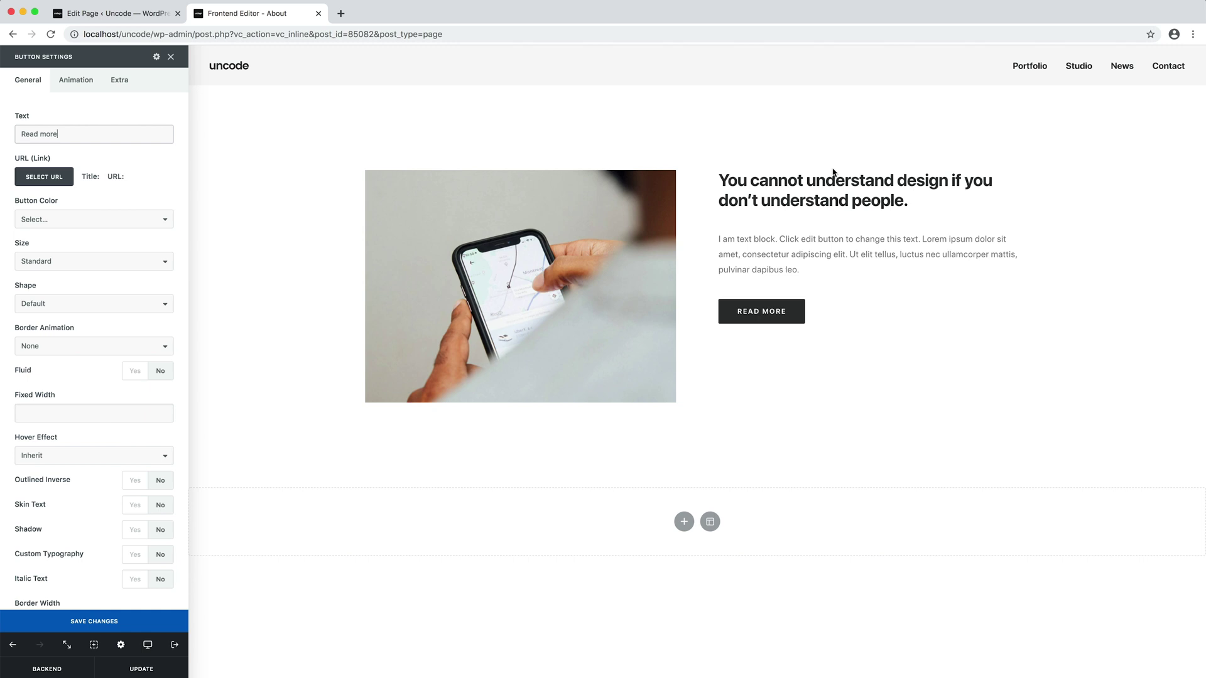
- Set the vertical position of the text column's content to Middle
{"action": "left_click", "coordinate": [806, 162]}
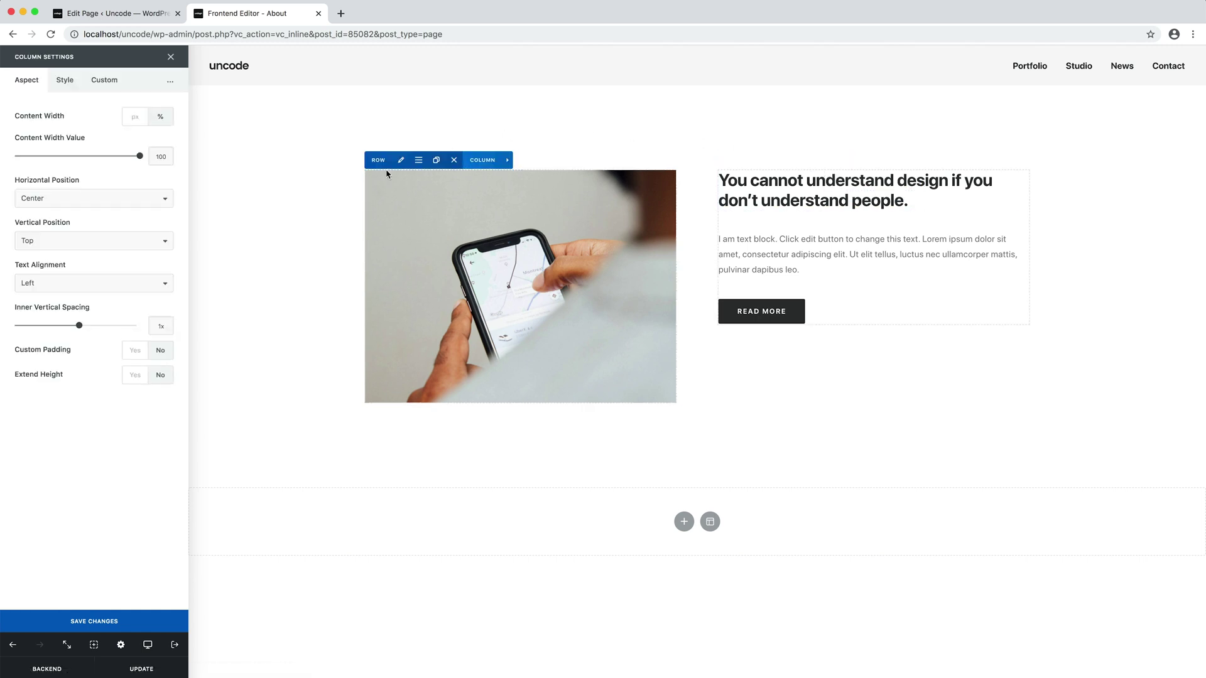
{"action": "left_click", "coordinate": [165, 244]}
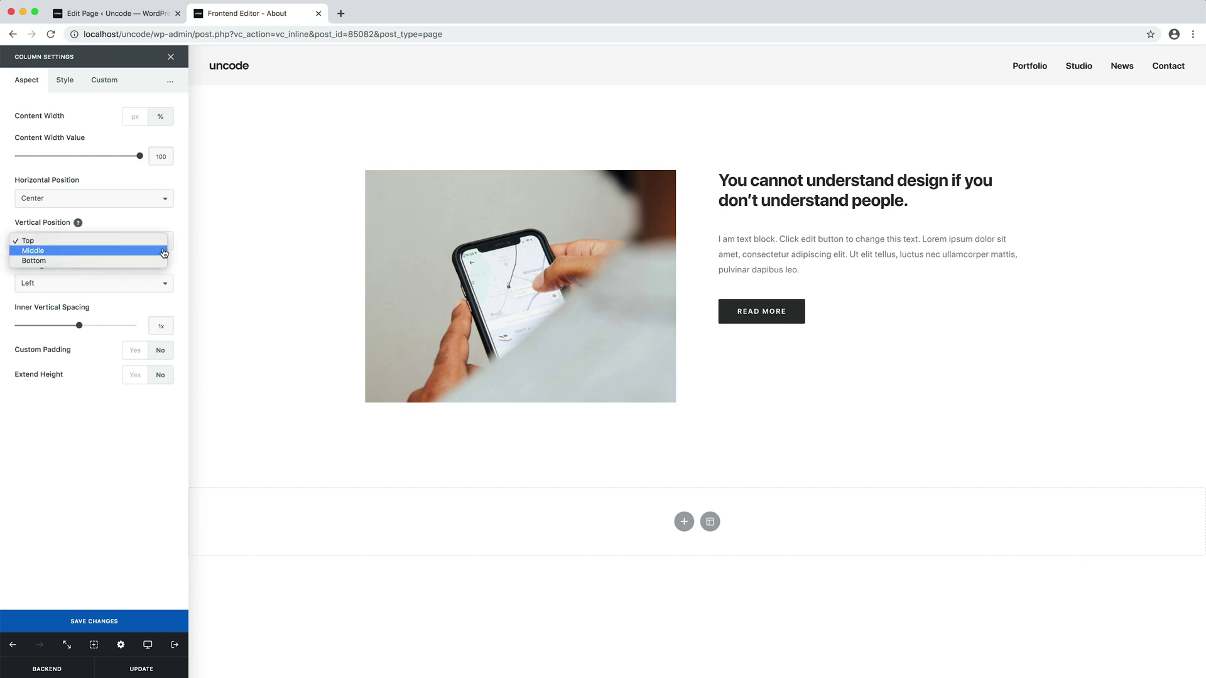
{"action": "left_click", "coordinate": [164, 250]}
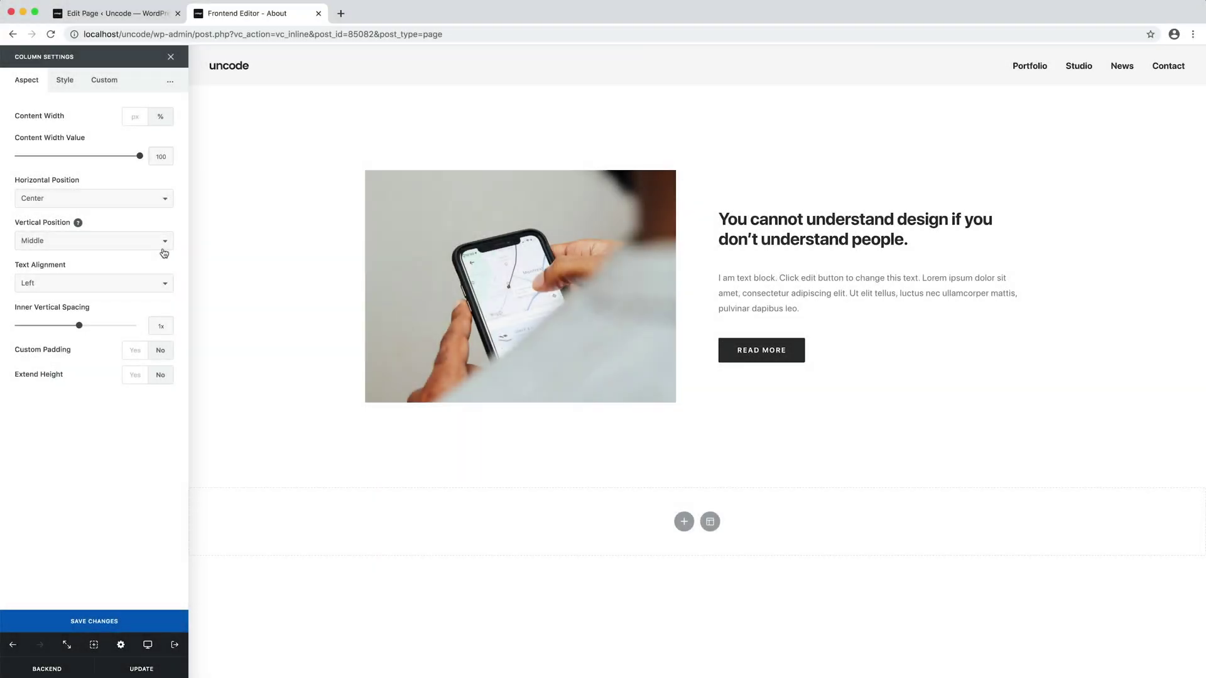
- Duplicate the row and swap the copy's columns so the text comes before the image
{"action": "mouse_move", "coordinate": [371, 194]}
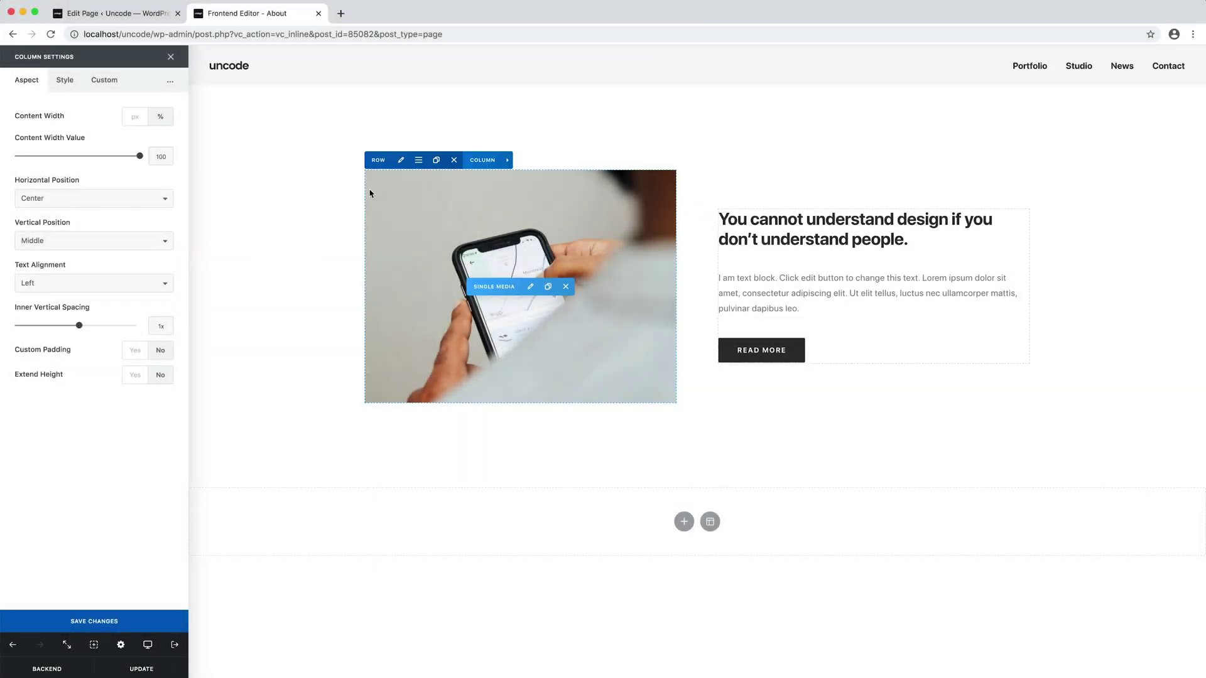
{"action": "left_click", "coordinate": [436, 161]}
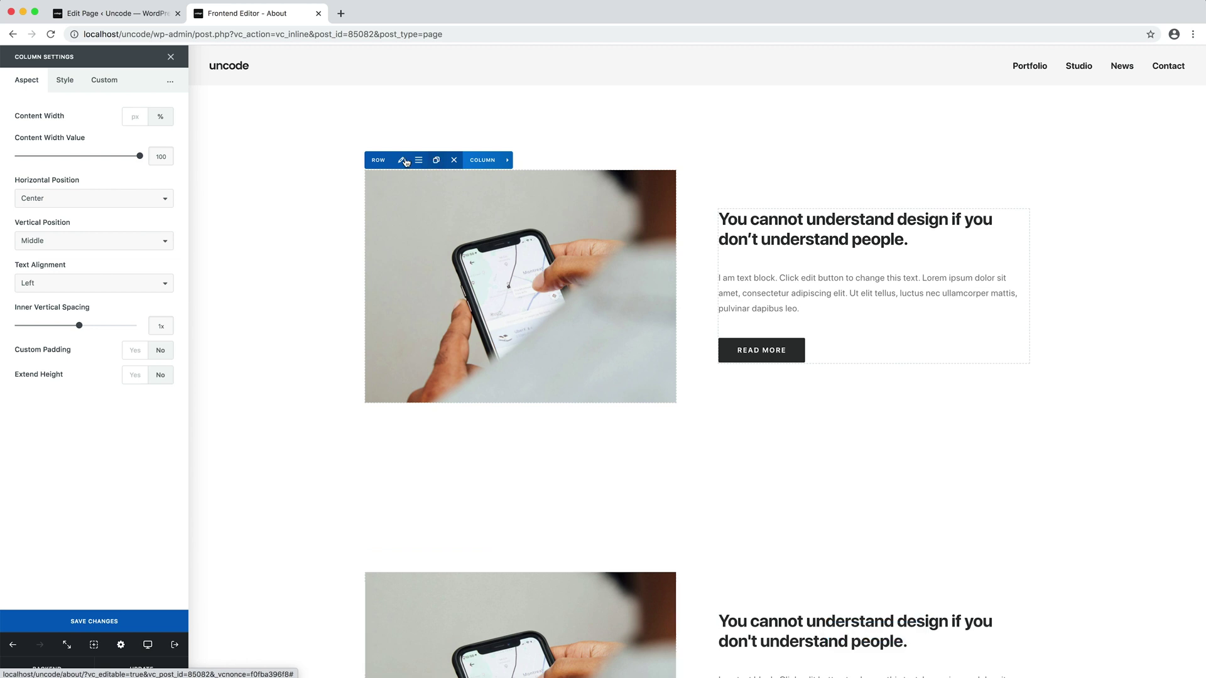
{"action": "scroll", "coordinate": [308, 377], "scroll_direction": "down", "scroll_amount": 5}
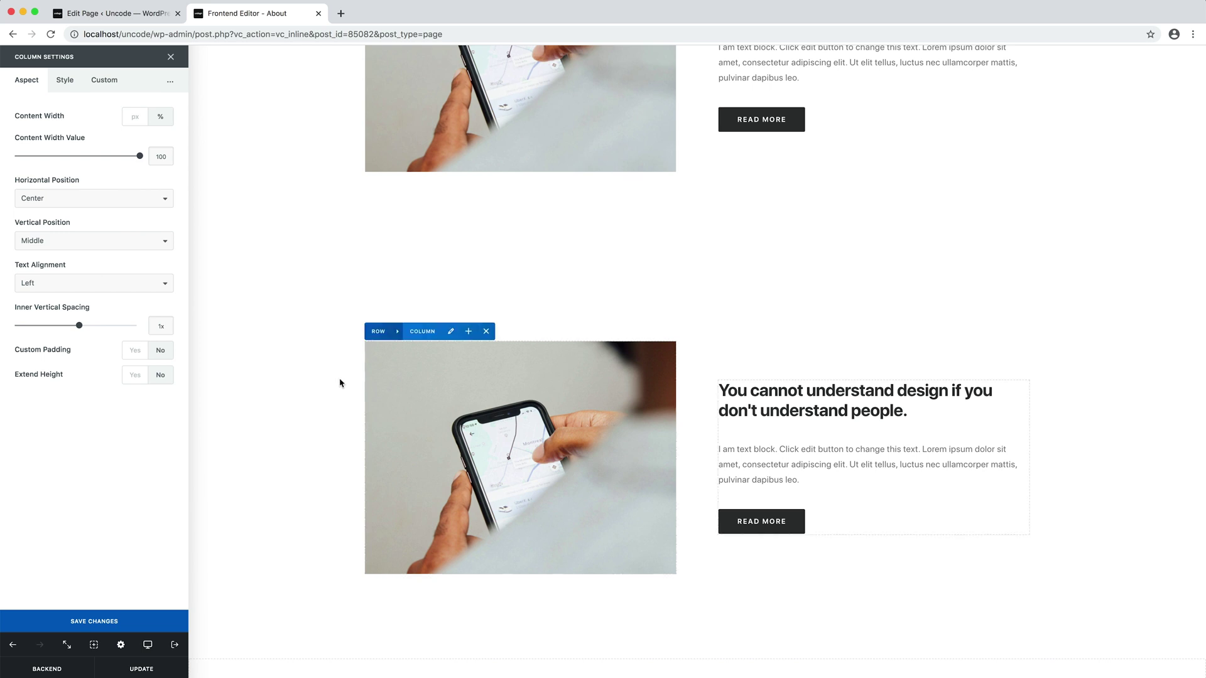
{"action": "left_click_drag", "start_coordinate": [419, 331], "coordinate": [742, 351]}
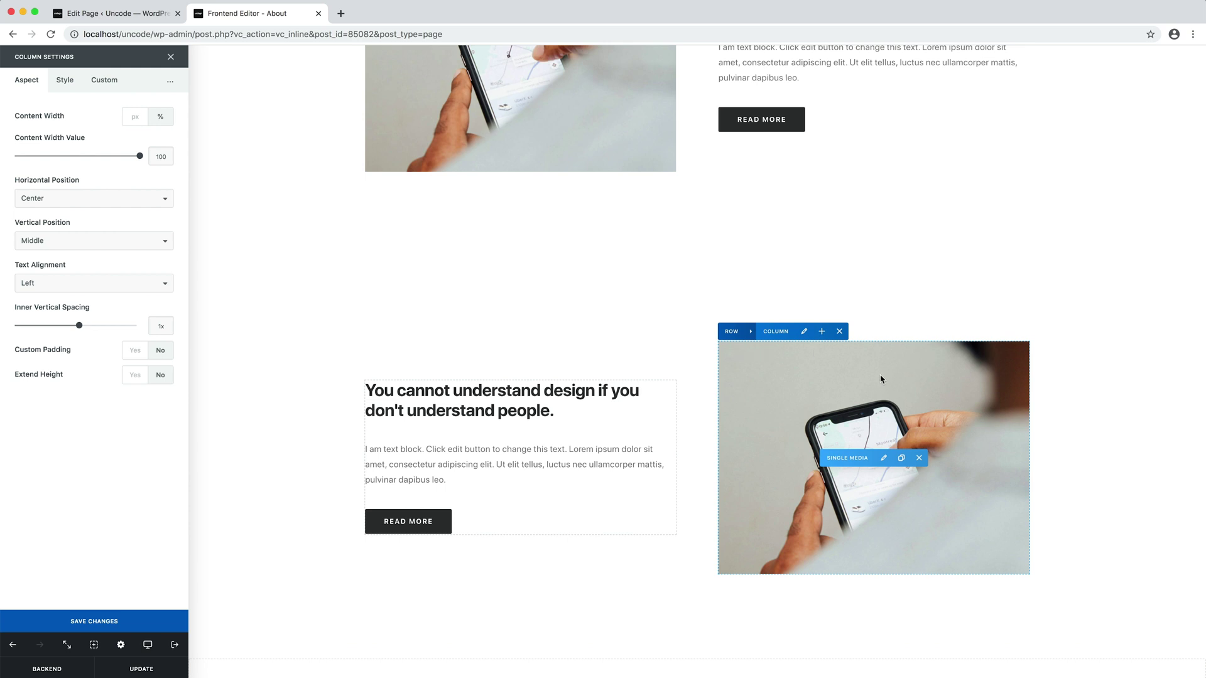
- Replace the image in the duplicated row with the media library photo of a laptop showing the Uber Eats website
{"action": "left_click", "coordinate": [883, 458]}
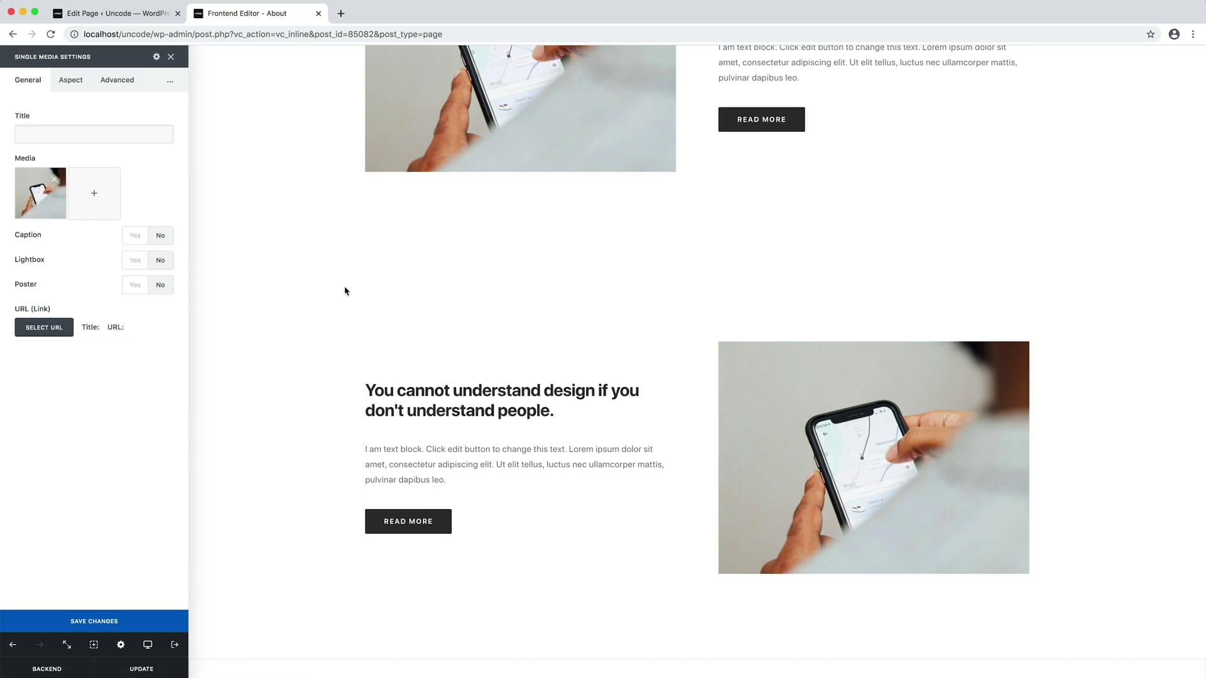
{"action": "left_click", "coordinate": [110, 209]}
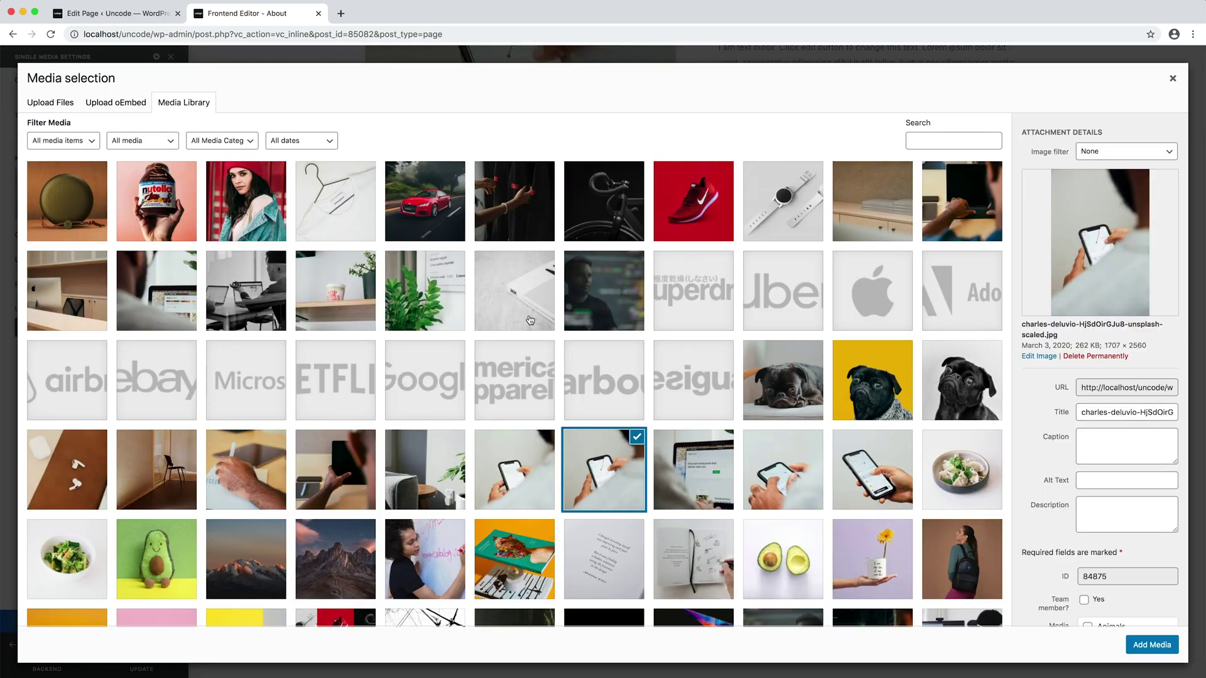
{"action": "left_click", "coordinate": [686, 455]}
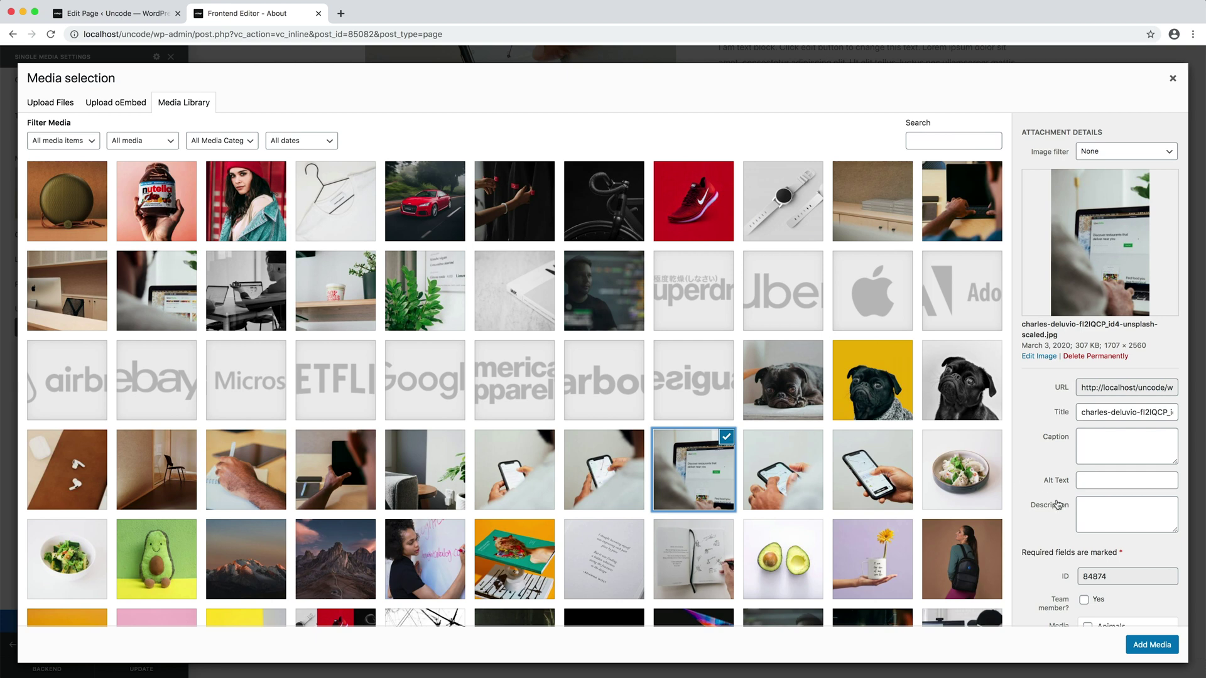
{"action": "left_click", "coordinate": [1161, 645]}
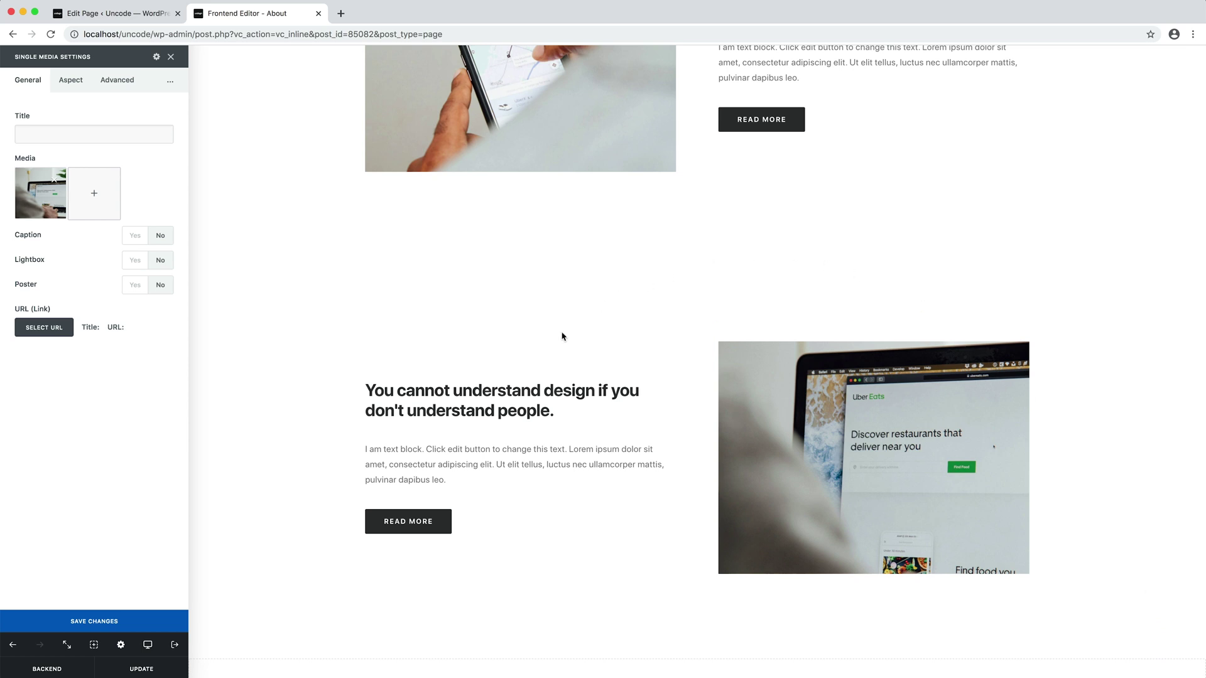
- Change the duplicated row's heading text to "Design is not just what it looks like and feels like. It is how it works."
{"action": "left_click", "coordinate": [519, 400]}
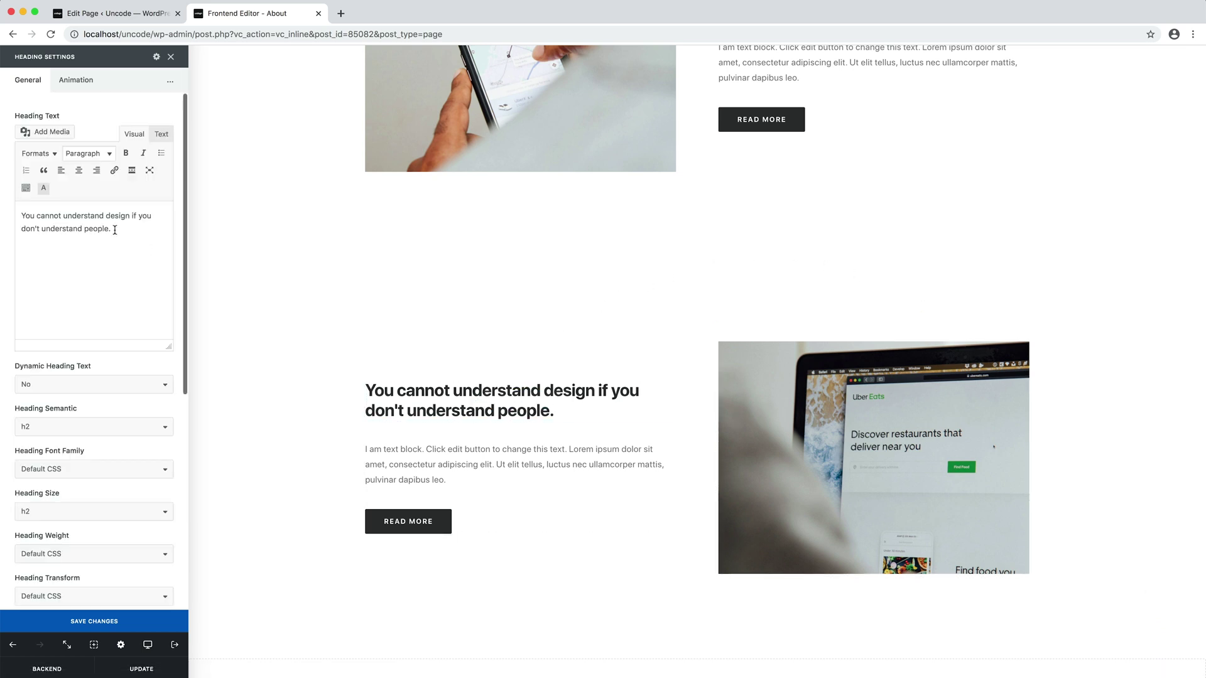
{"action": "left_click_drag", "start_coordinate": [112, 228], "coordinate": [2, 216]}
{"action": "type", "text": "Design is not just what it looks like and feels like. It is how it works."}
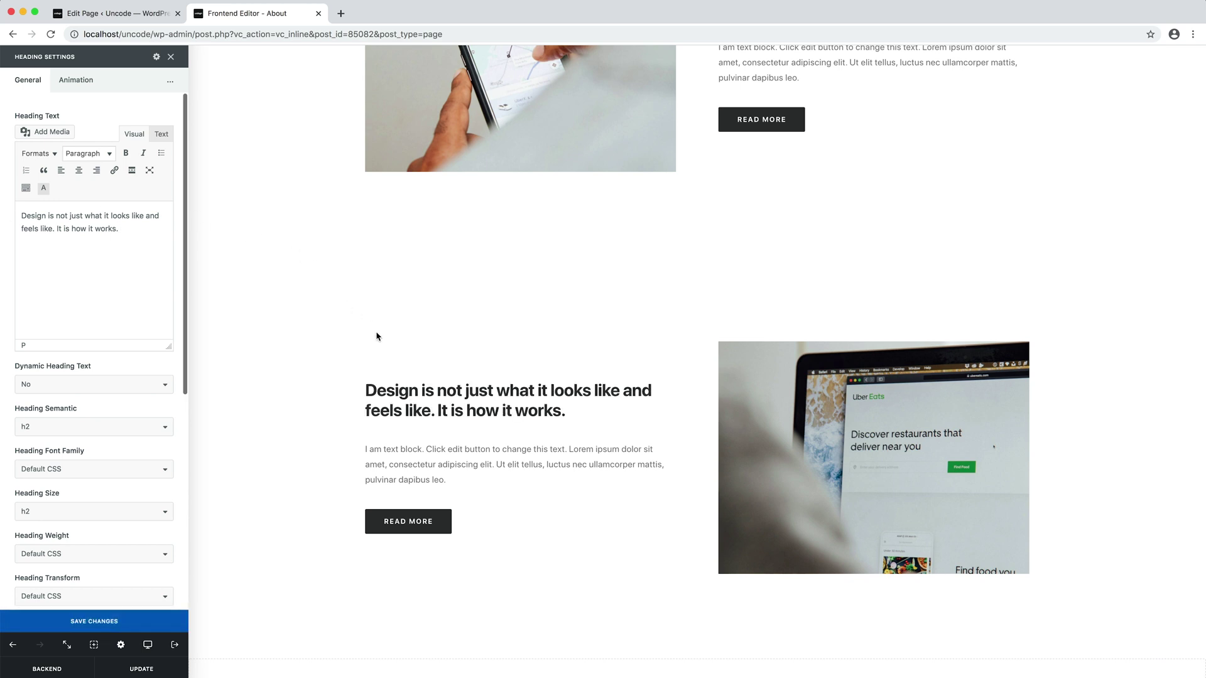
- Set the background color of the duplicated row to Light Grey 1
{"action": "left_click", "coordinate": [400, 370]}
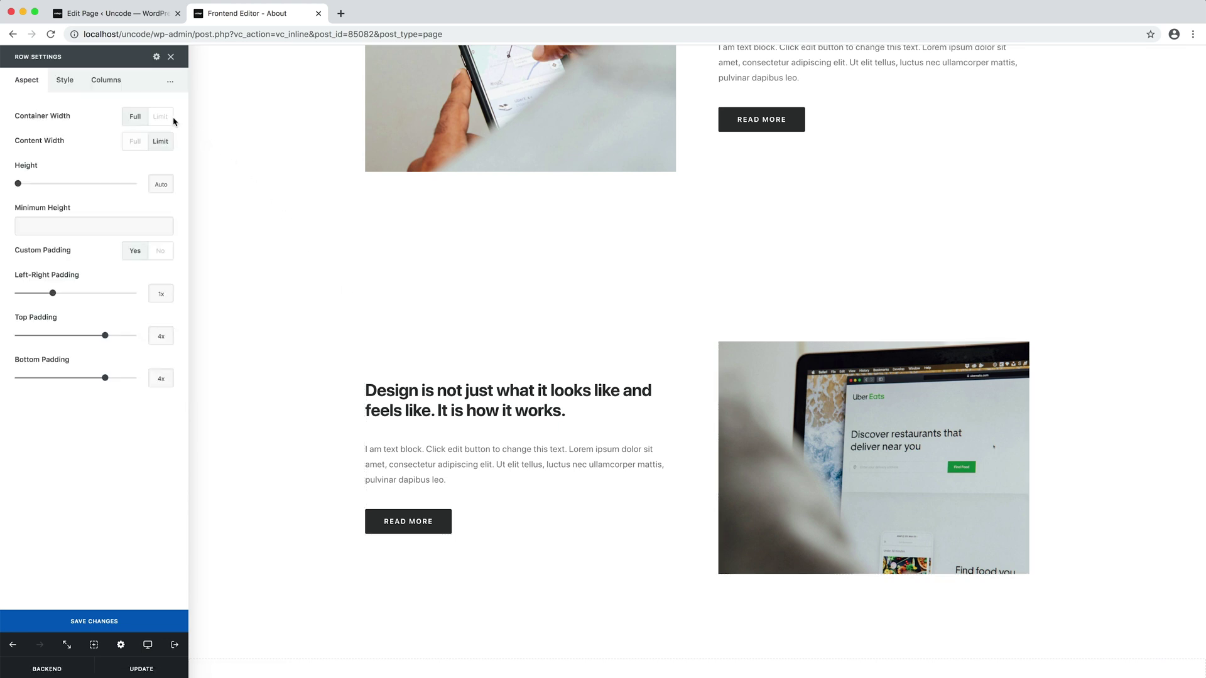
{"action": "left_click", "coordinate": [66, 82]}
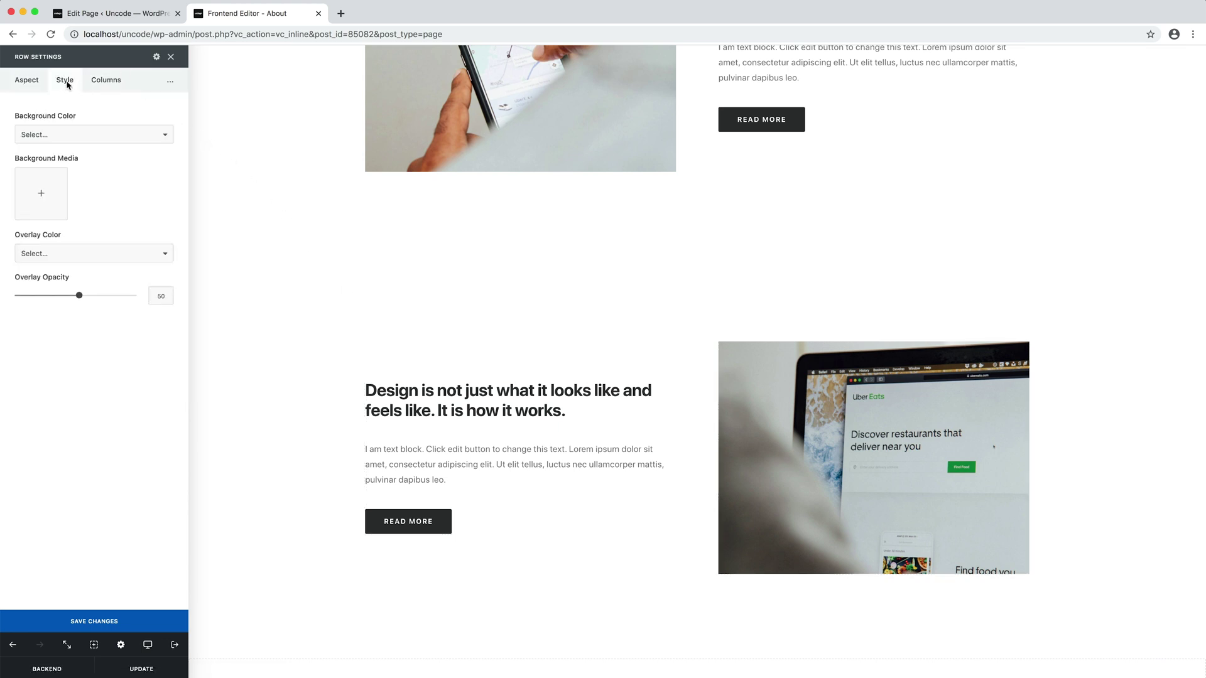
{"action": "left_click", "coordinate": [119, 136]}
{"action": "scroll", "coordinate": [116, 236], "scroll_direction": "down", "scroll_amount": 3}
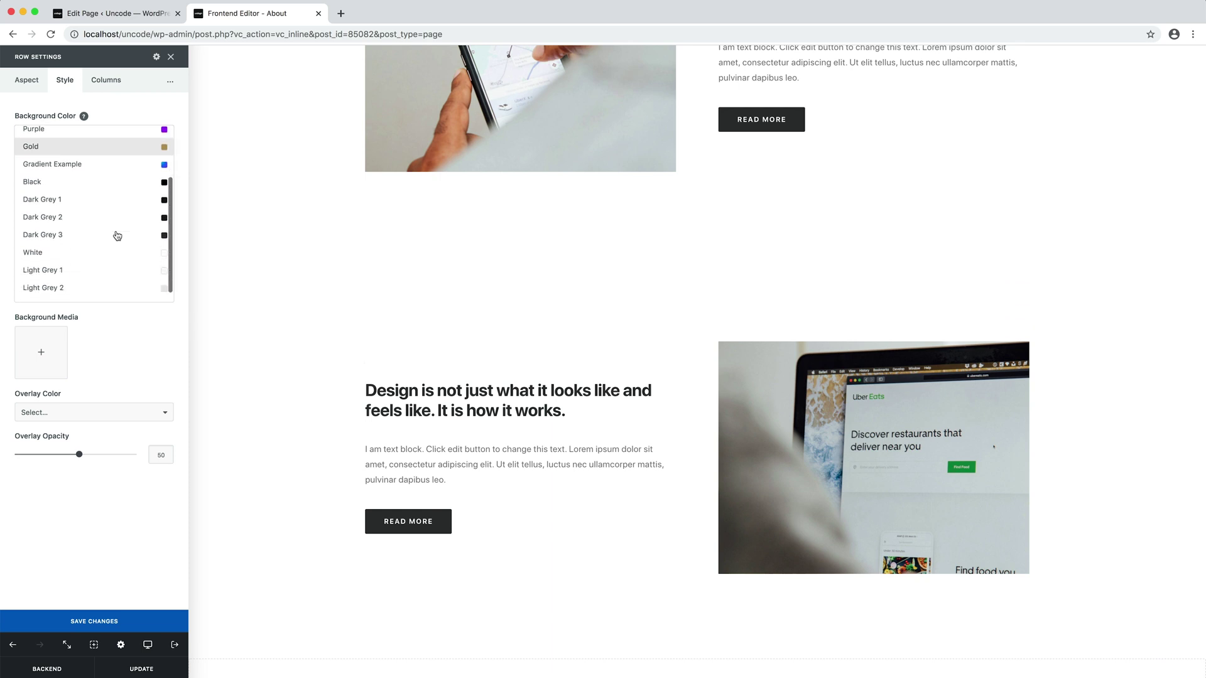
{"action": "left_click", "coordinate": [111, 270]}
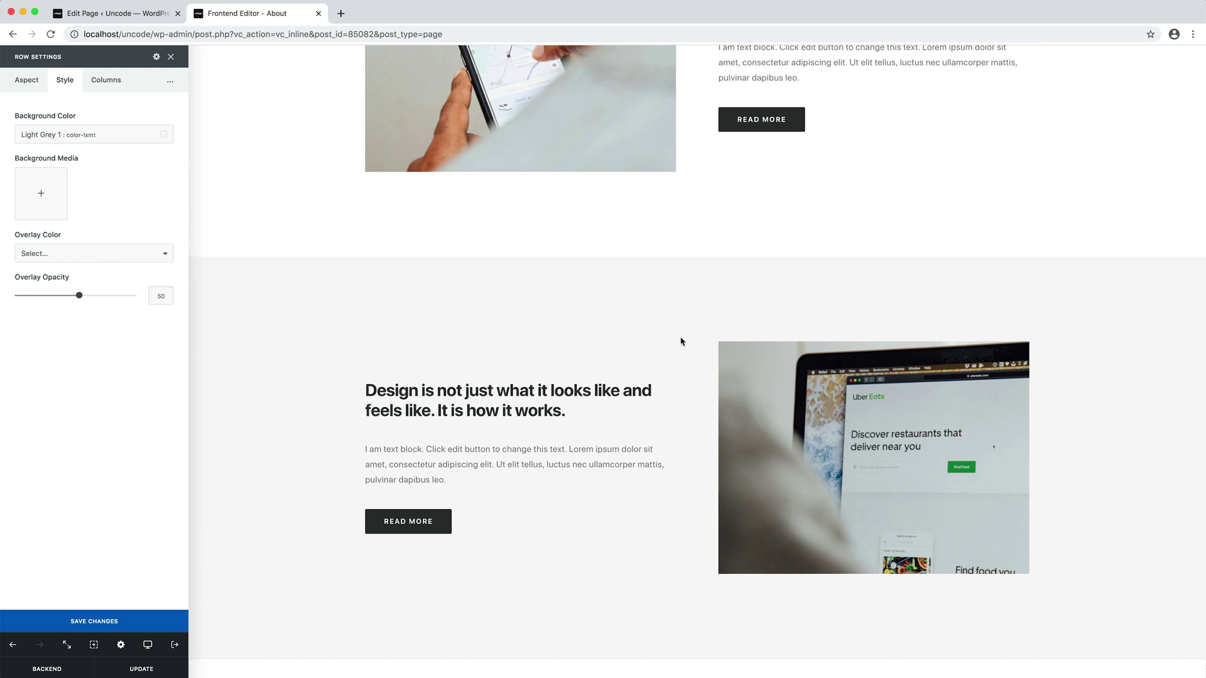
{"action": "scroll", "coordinate": [681, 341], "scroll_direction": "up", "scroll_amount": 3}
{"action": "scroll", "coordinate": [681, 341], "scroll_direction": "down", "scroll_amount": 5}
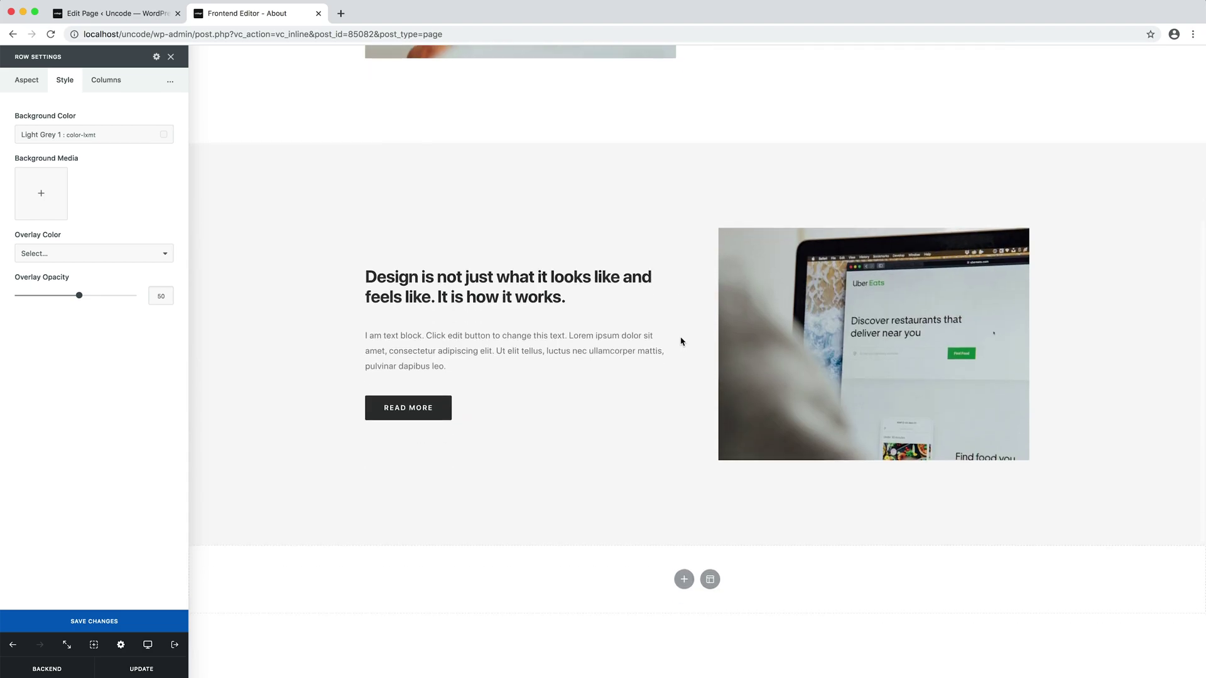
- Add a new row below the light grey row and increase its height
{"action": "scroll", "coordinate": [681, 341], "scroll_direction": "down", "scroll_amount": 2}
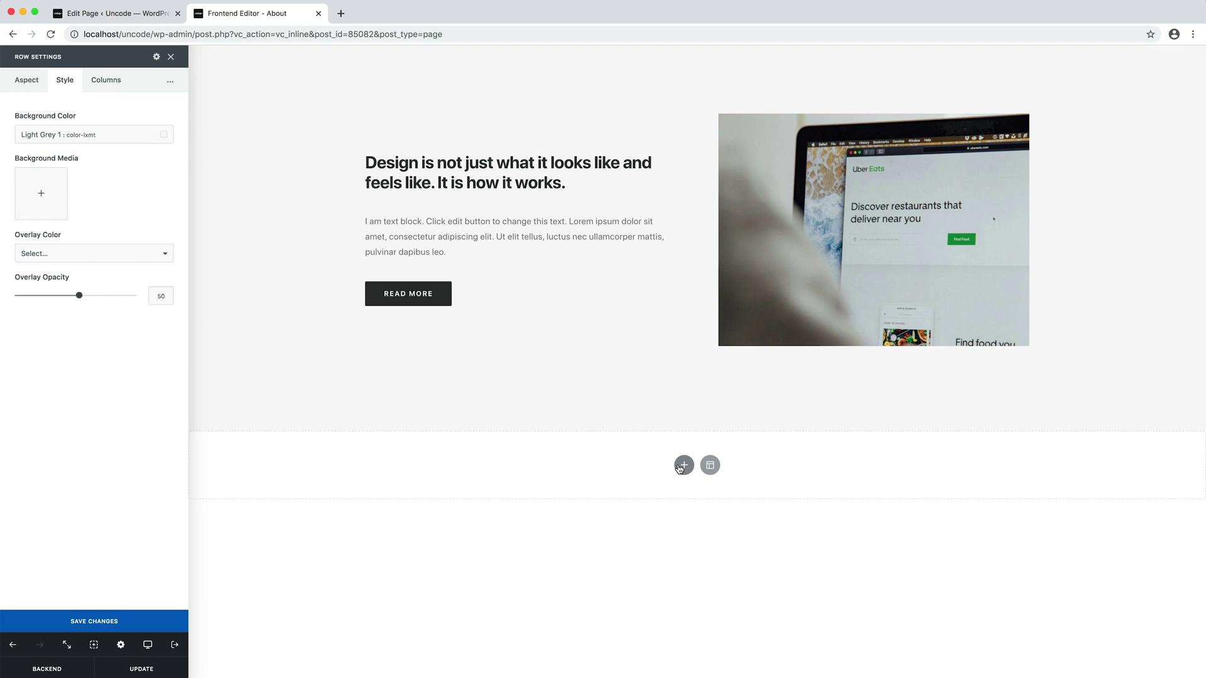
{"action": "left_click", "coordinate": [683, 466]}
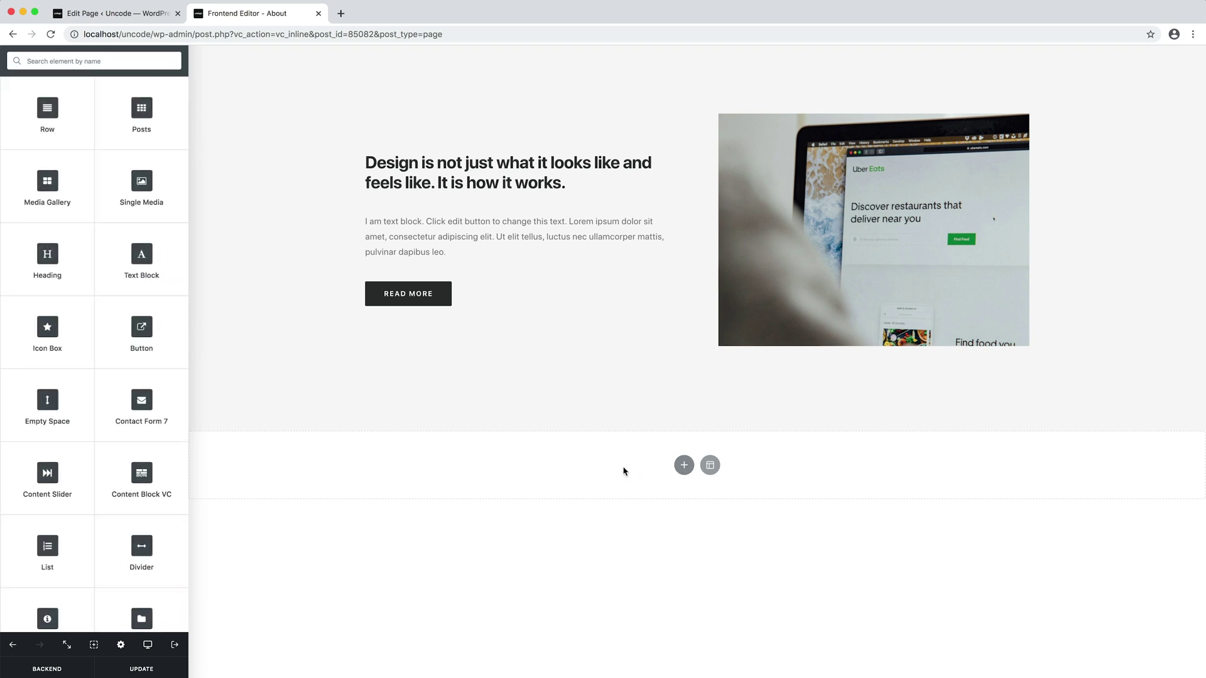
{"action": "left_click", "coordinate": [79, 137]}
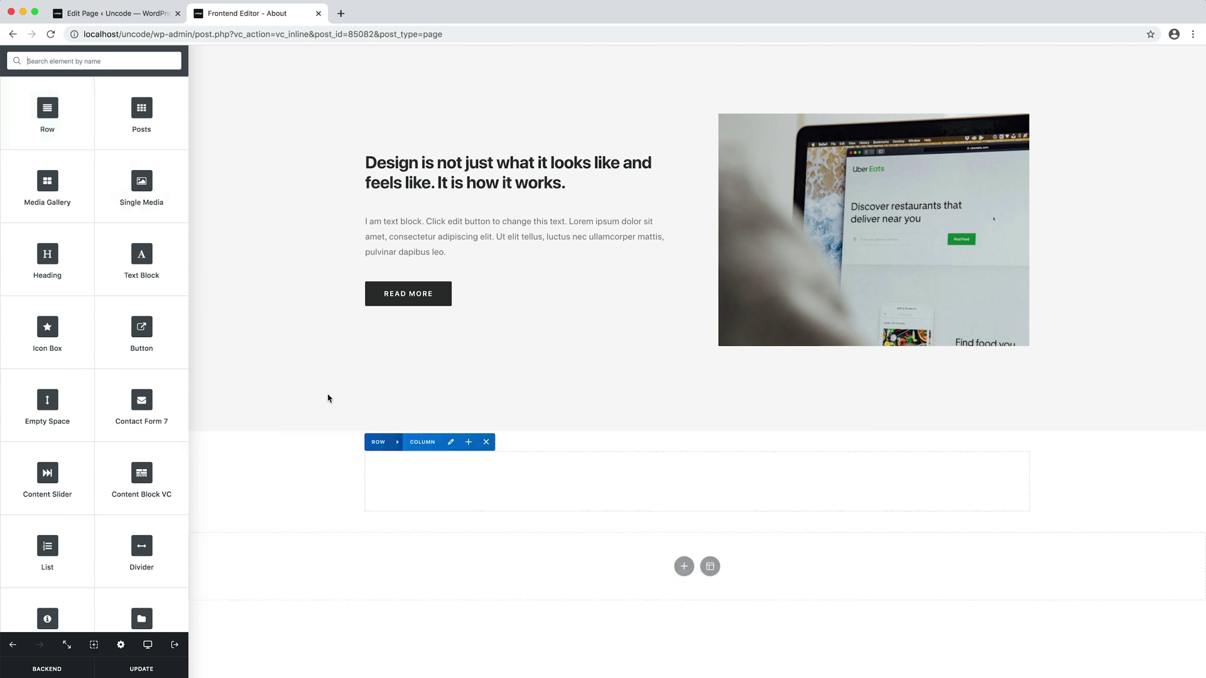
{"action": "left_click", "coordinate": [395, 444]}
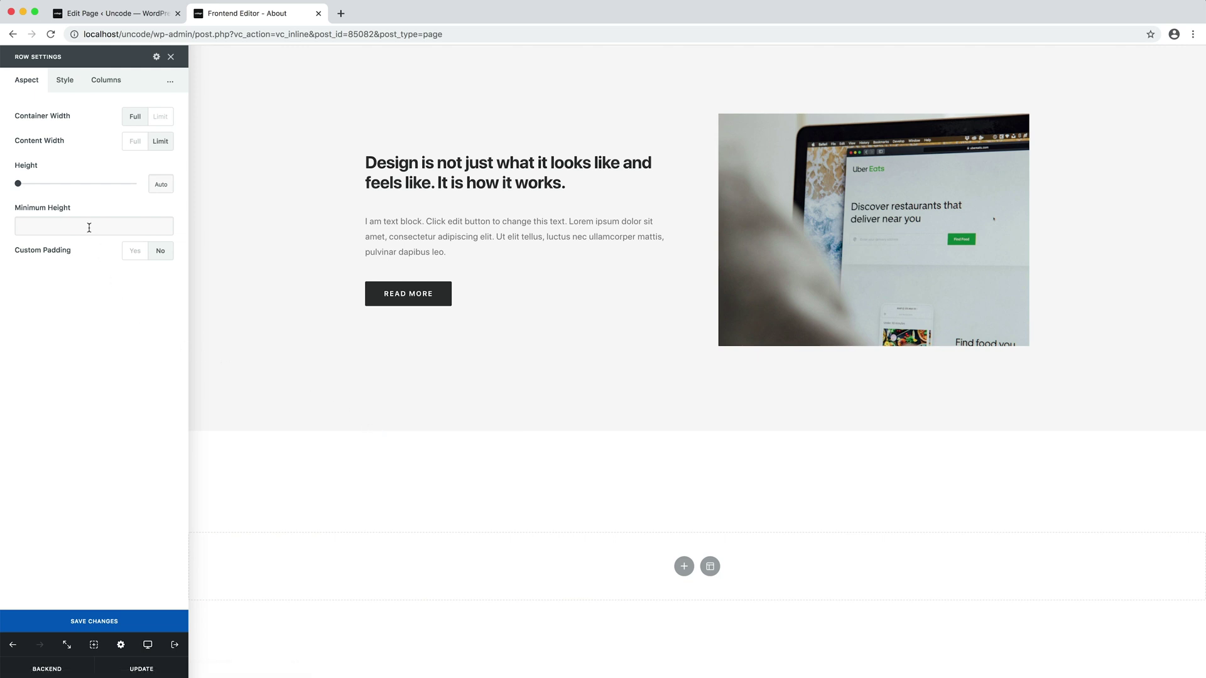
{"action": "left_click_drag", "start_coordinate": [86, 184], "coordinate": [102, 186]}
- Set the new row's background media to the dark photo of a man in front of blurred code
{"action": "left_click", "coordinate": [67, 81]}
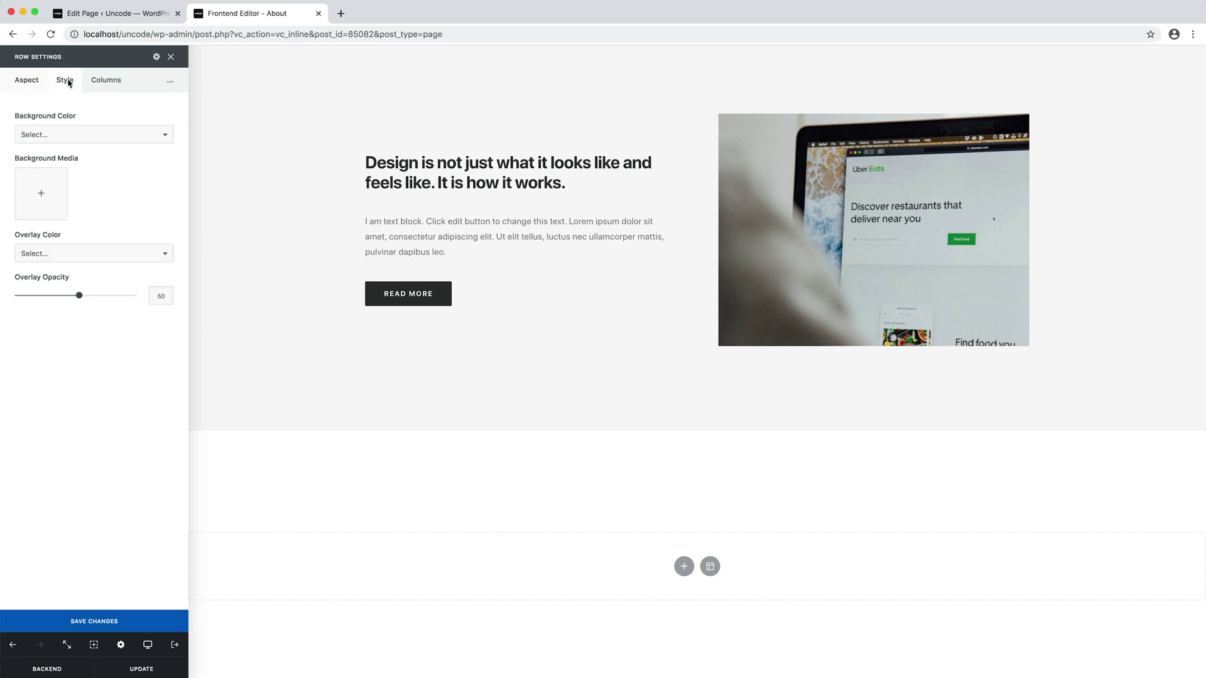
{"action": "left_click", "coordinate": [48, 180]}
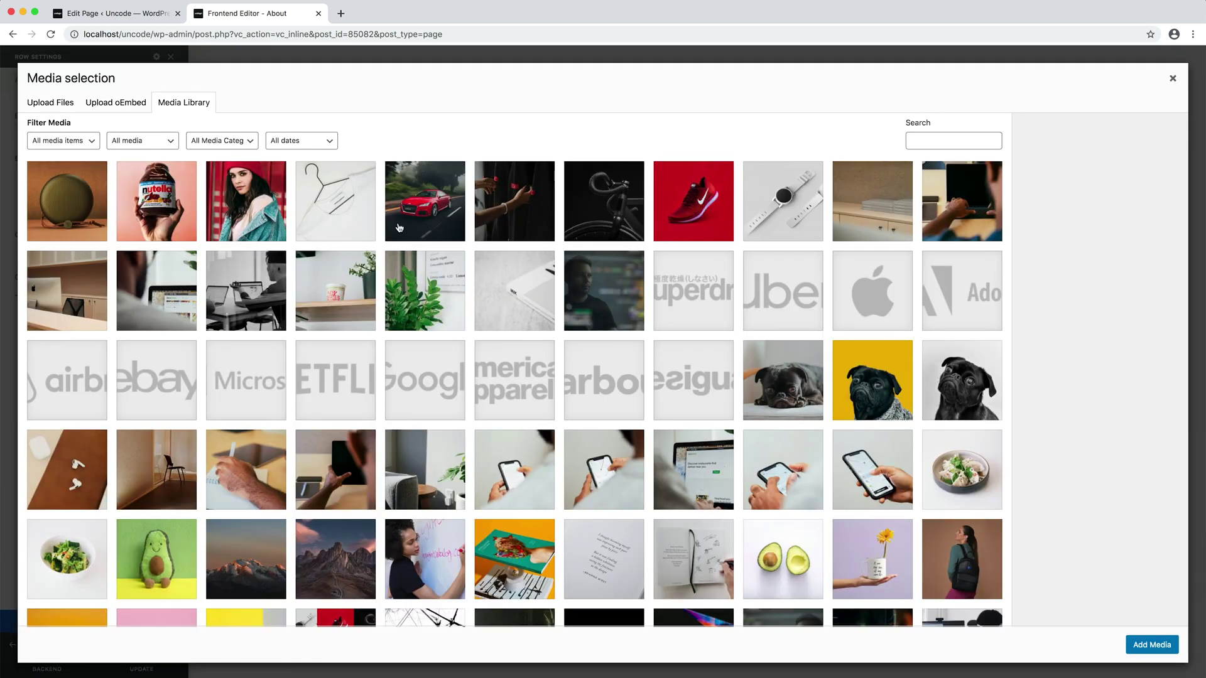
{"action": "left_click", "coordinate": [599, 272]}
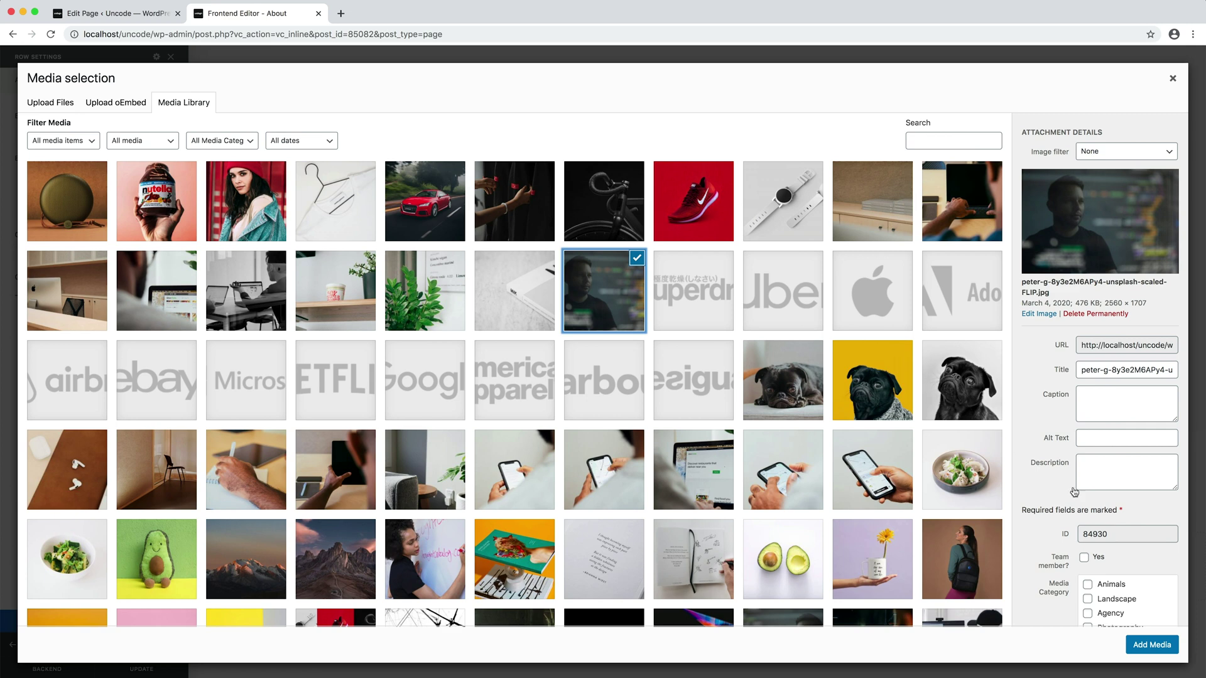
{"action": "left_click", "coordinate": [1152, 645]}
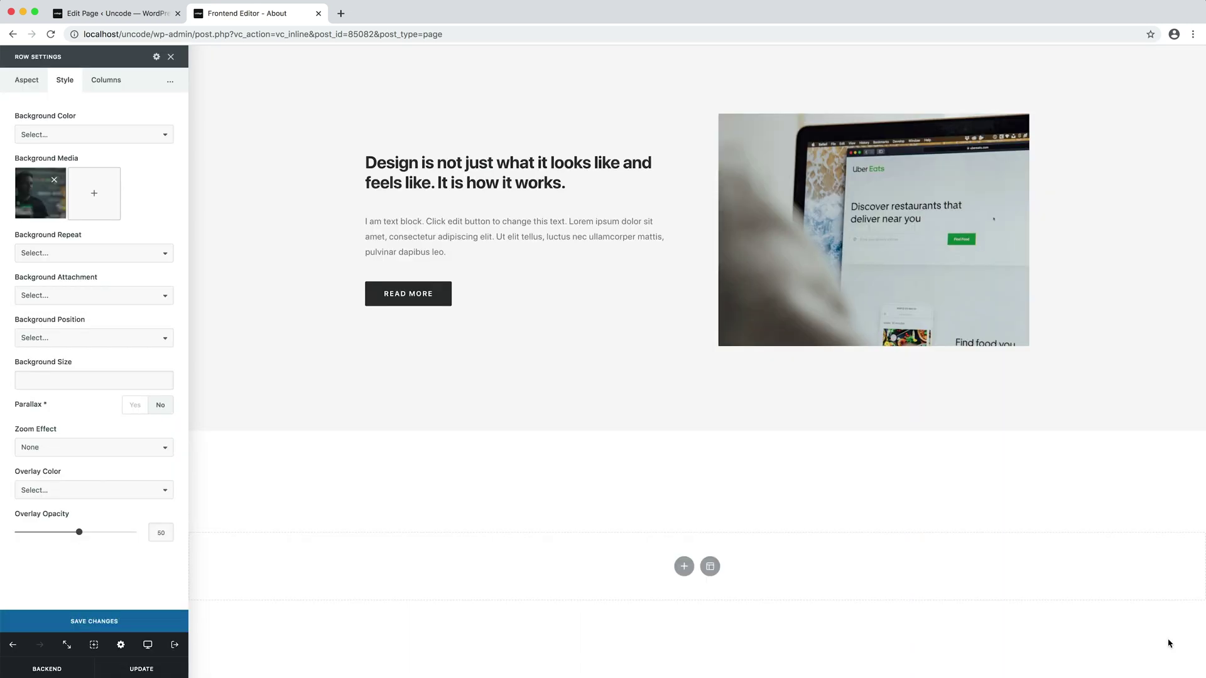
{"action": "scroll", "coordinate": [1170, 643], "scroll_direction": "down", "scroll_amount": 5}
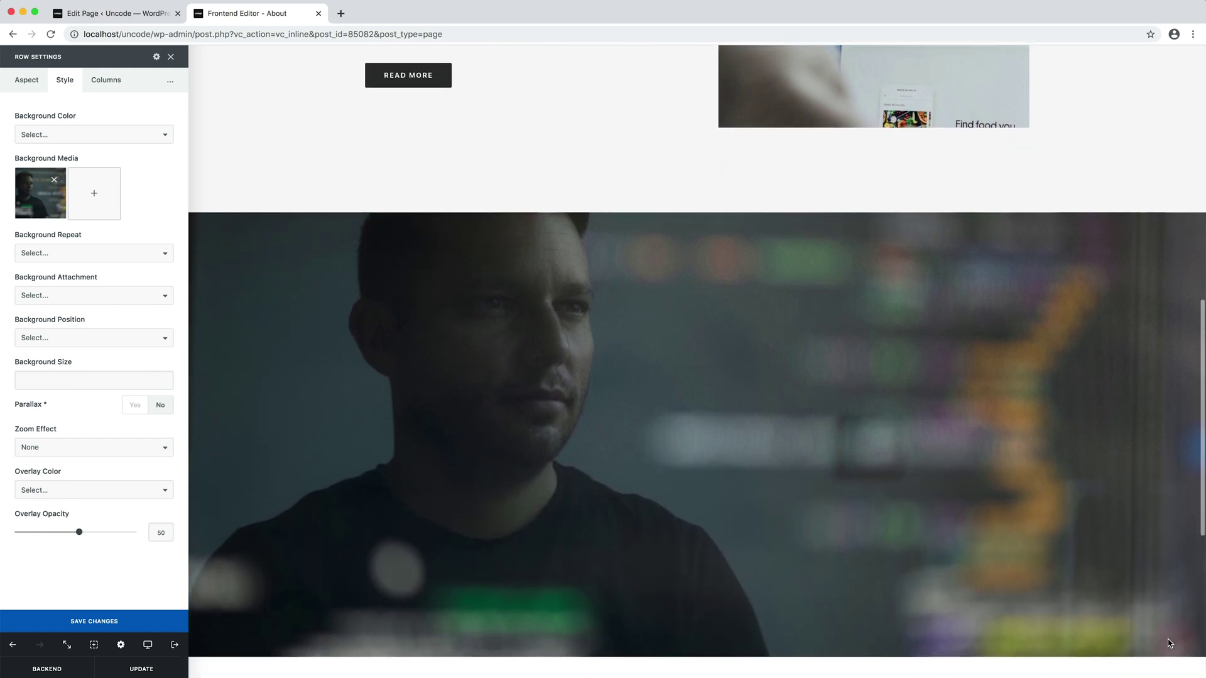
- Enable the Parallax effect on the new row's background image and check it on the page
{"action": "mouse_move", "coordinate": [731, 375]}
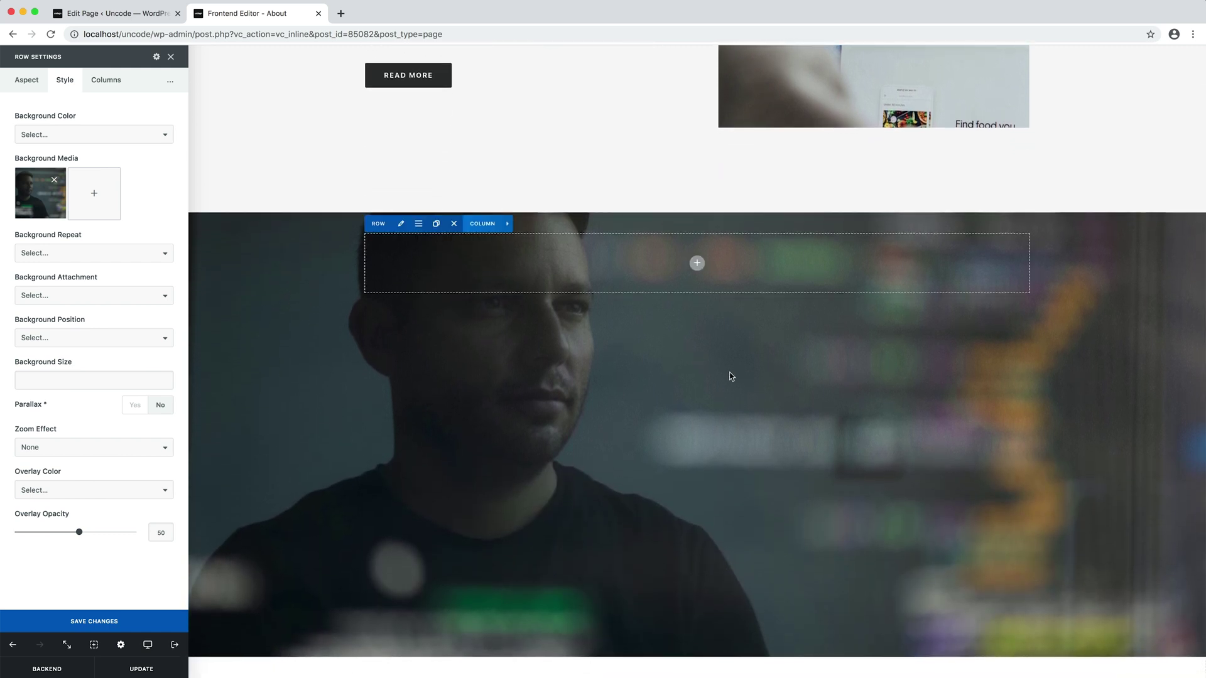
{"action": "left_click", "coordinate": [135, 407]}
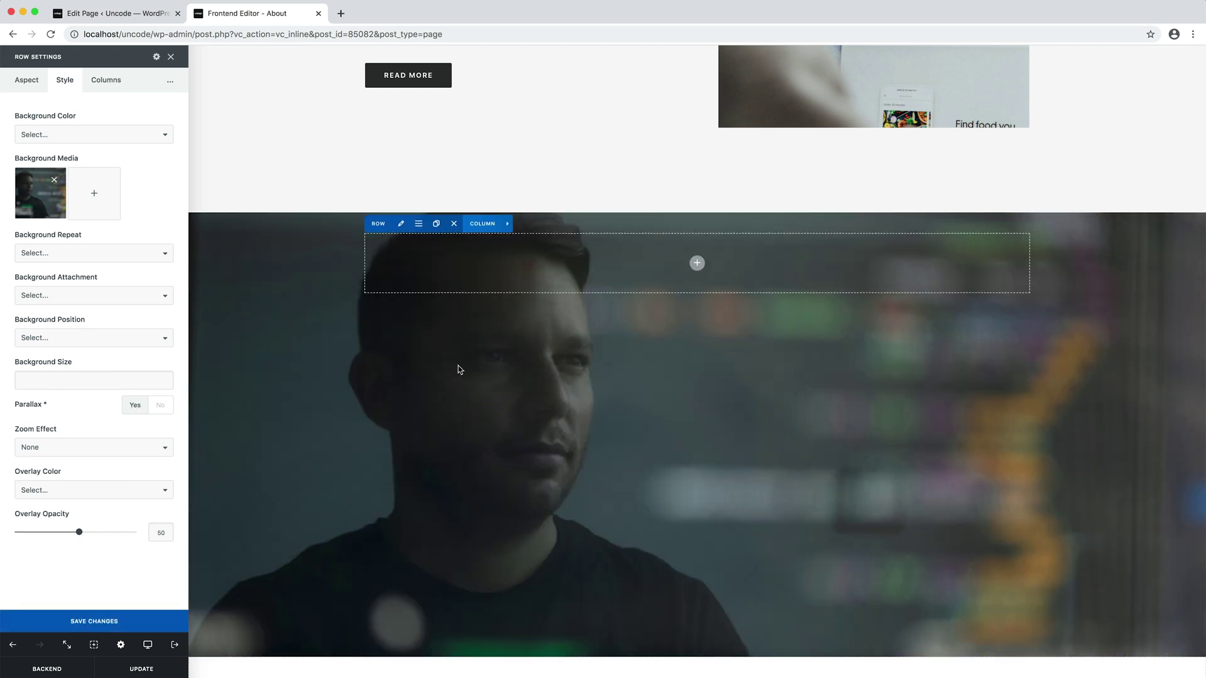
{"action": "scroll", "coordinate": [458, 367], "scroll_direction": "down", "scroll_amount": 3}
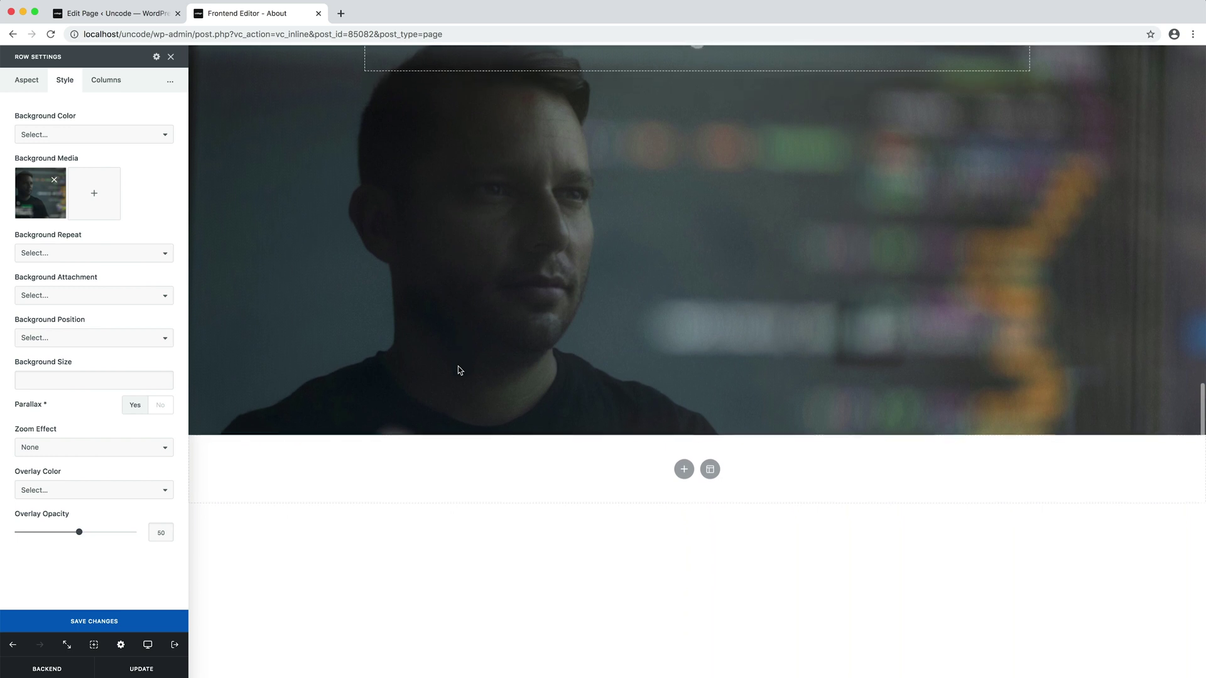
{"action": "scroll", "coordinate": [458, 367], "scroll_direction": "up", "scroll_amount": 4}
{"action": "scroll", "coordinate": [458, 368], "scroll_direction": "down", "scroll_amount": 3}
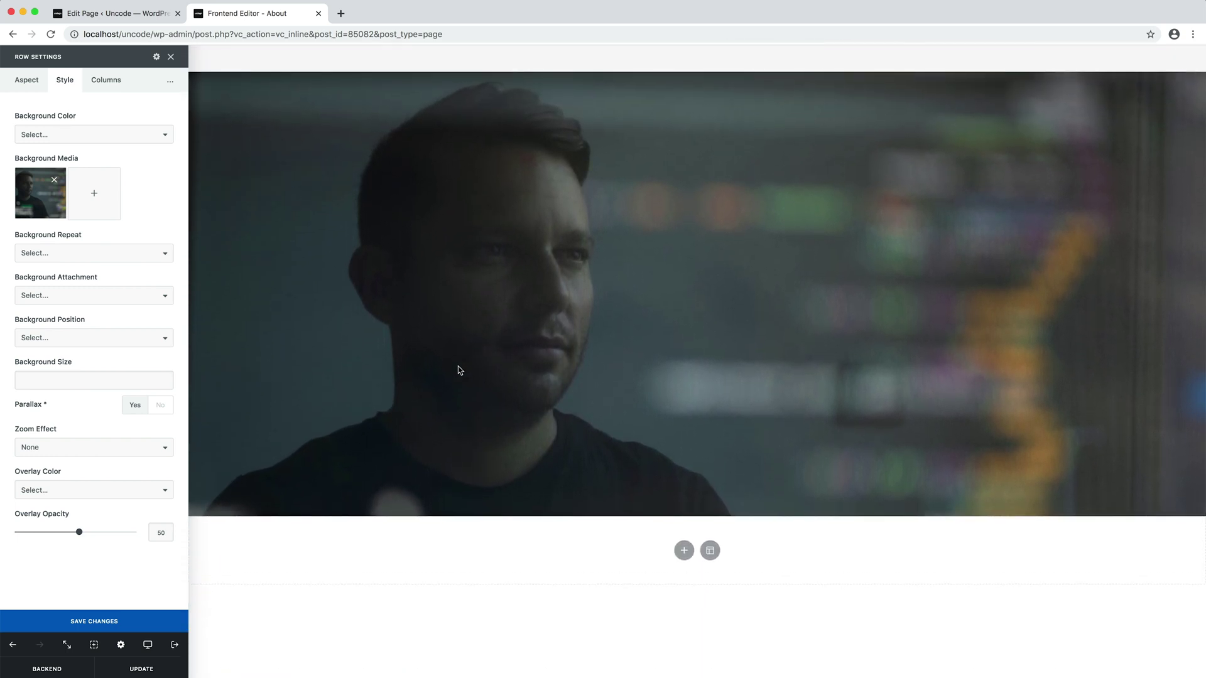
- Give the photo row a Dark Grey 2 overlay color with an overlay opacity of 50
{"action": "left_click", "coordinate": [167, 490]}
{"action": "scroll", "coordinate": [125, 542], "scroll_direction": "down", "scroll_amount": 2}
{"action": "scroll", "coordinate": [125, 542], "scroll_direction": "down", "scroll_amount": 2}
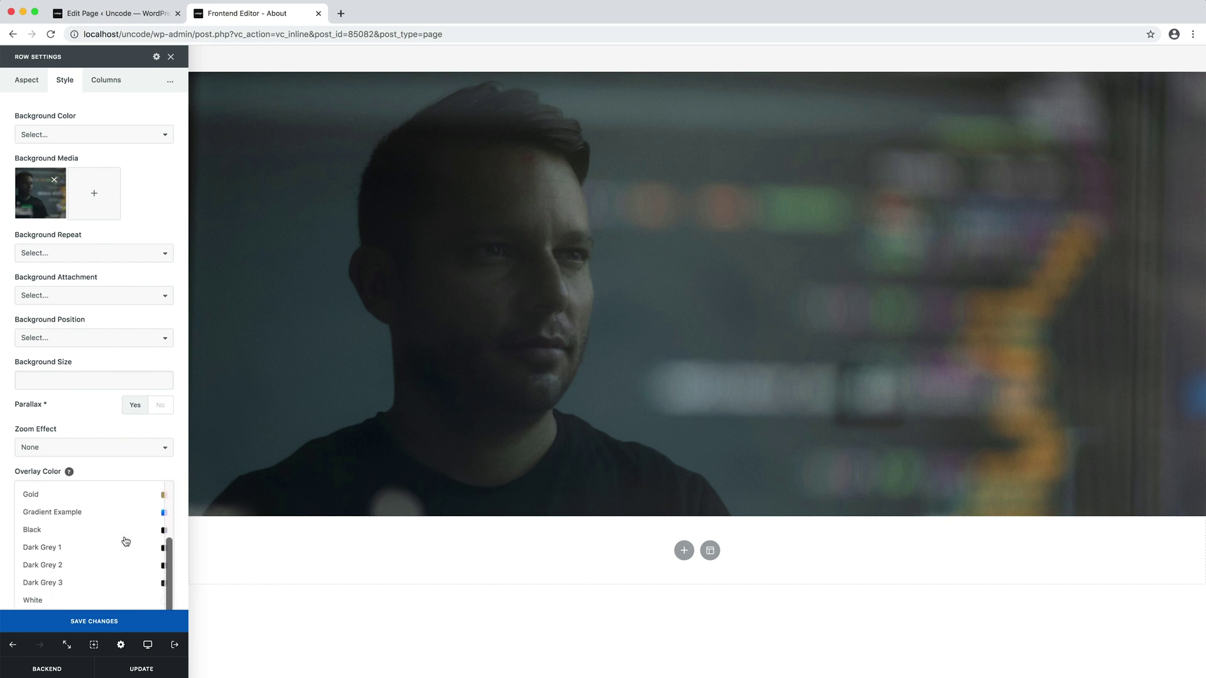
{"action": "left_click", "coordinate": [121, 559]}
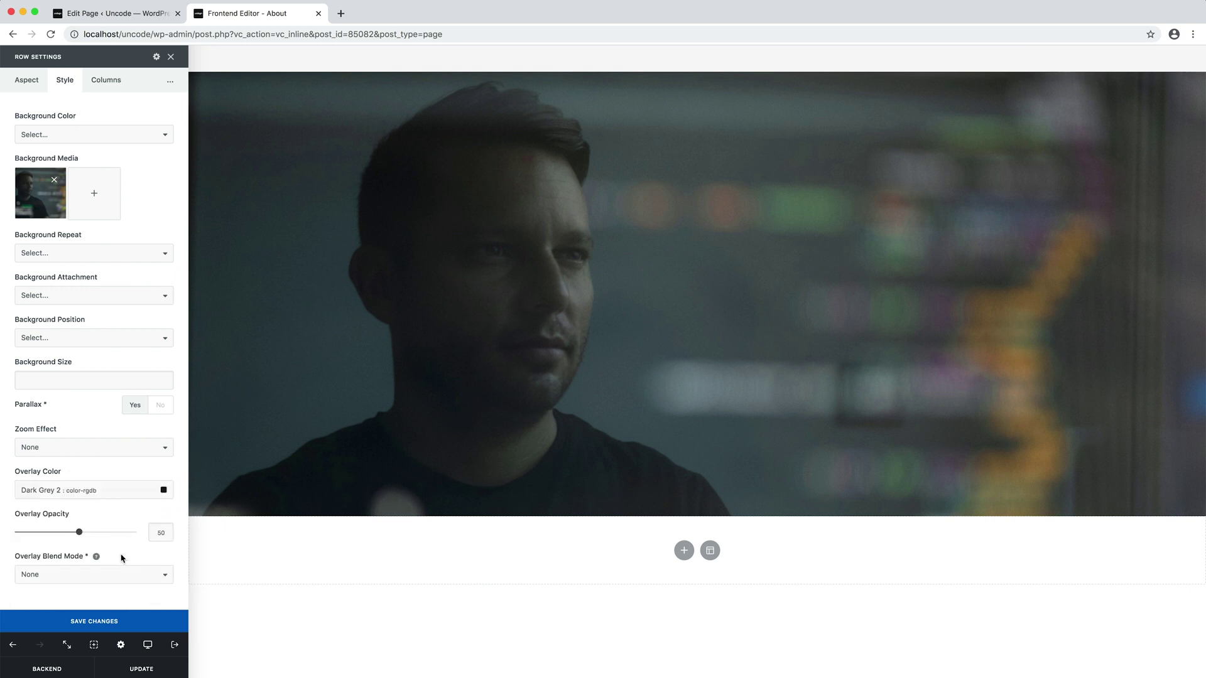
{"action": "left_click_drag", "start_coordinate": [75, 533], "coordinate": [49, 533]}
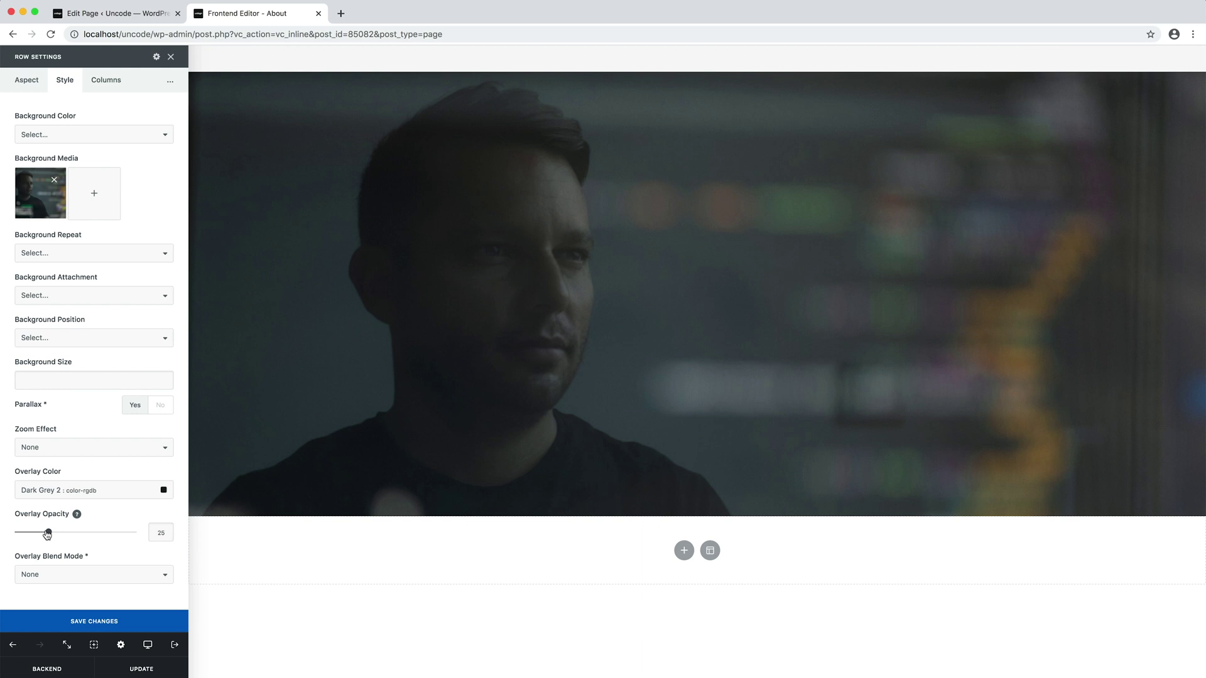
{"action": "left_click_drag", "start_coordinate": [47, 534], "coordinate": [73, 534]}
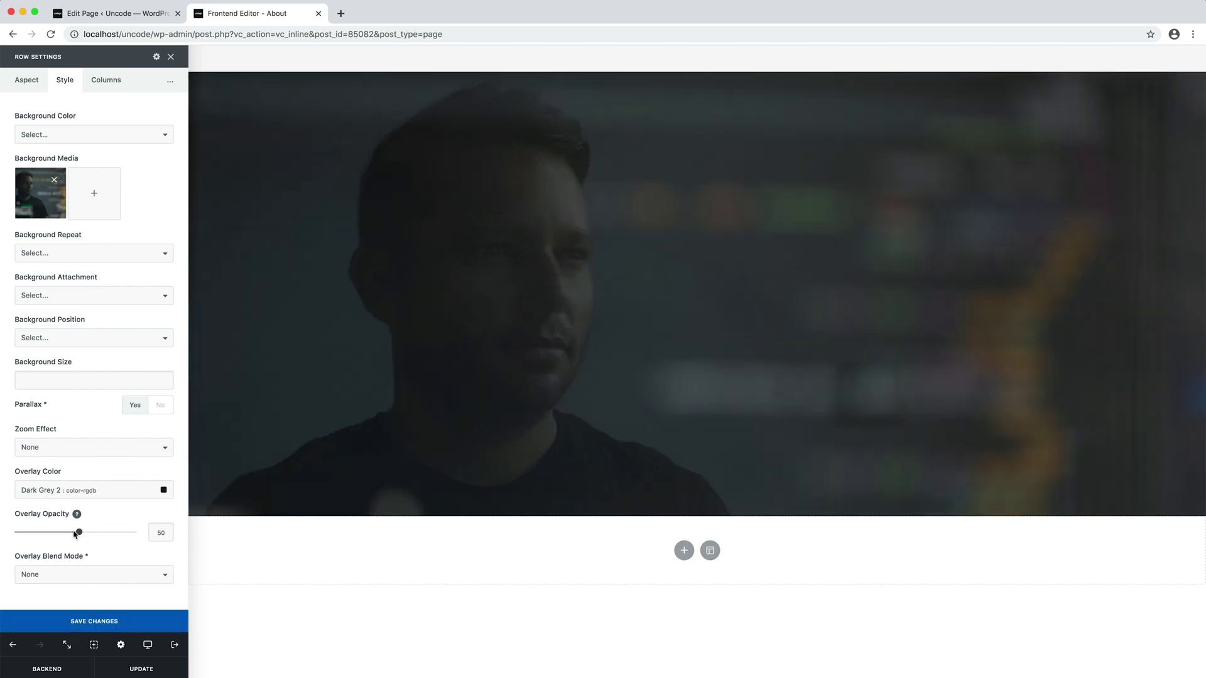
- Set the photo row's column to Middle vertical position and Center text alignment
{"action": "mouse_move", "coordinate": [496, 308]}
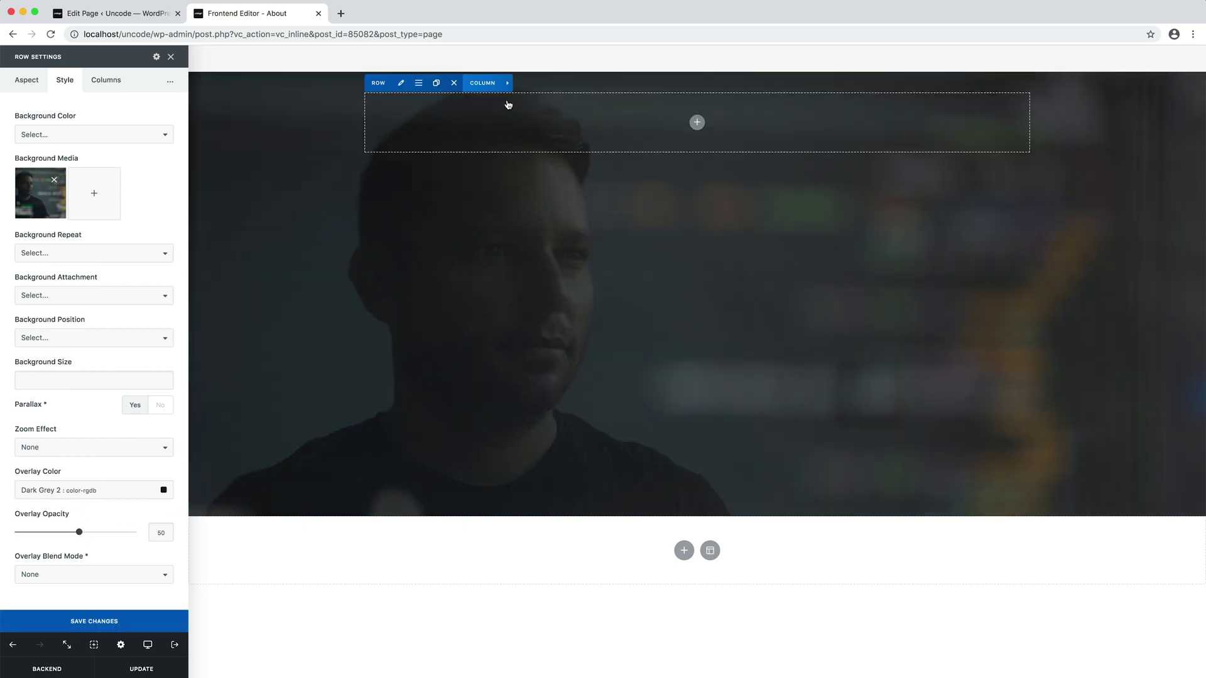
{"action": "left_click", "coordinate": [507, 82]}
{"action": "left_click", "coordinate": [451, 83]}
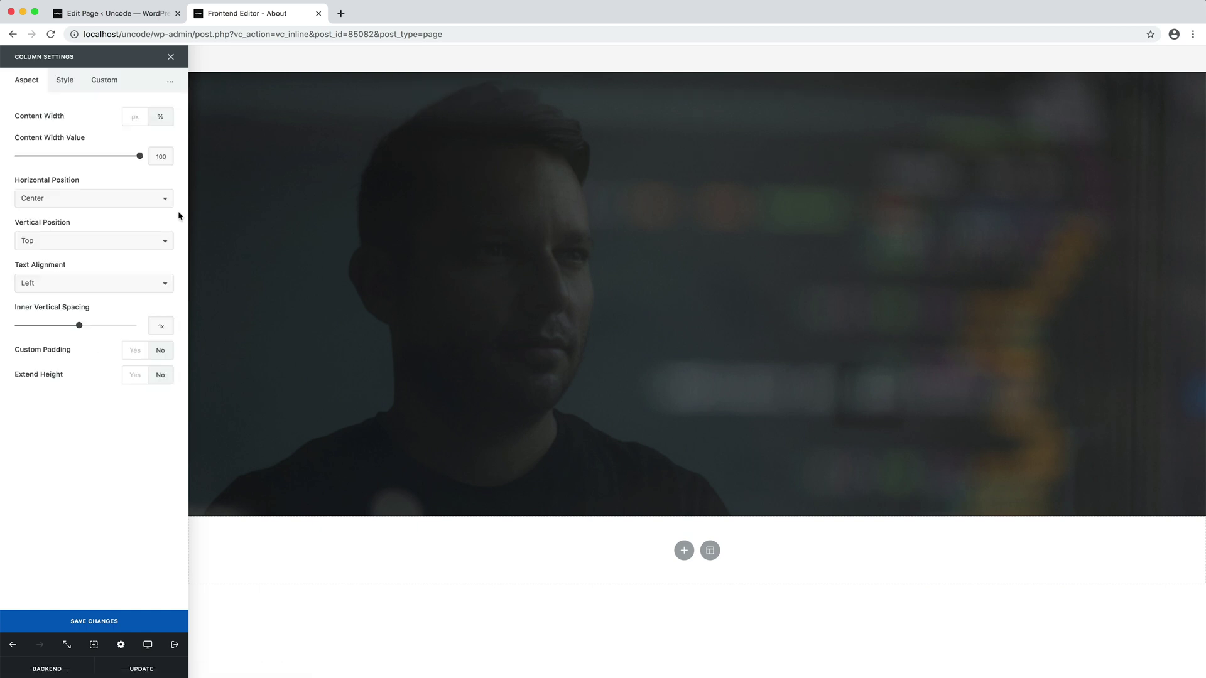
{"action": "left_click", "coordinate": [164, 241]}
{"action": "left_click", "coordinate": [162, 251]}
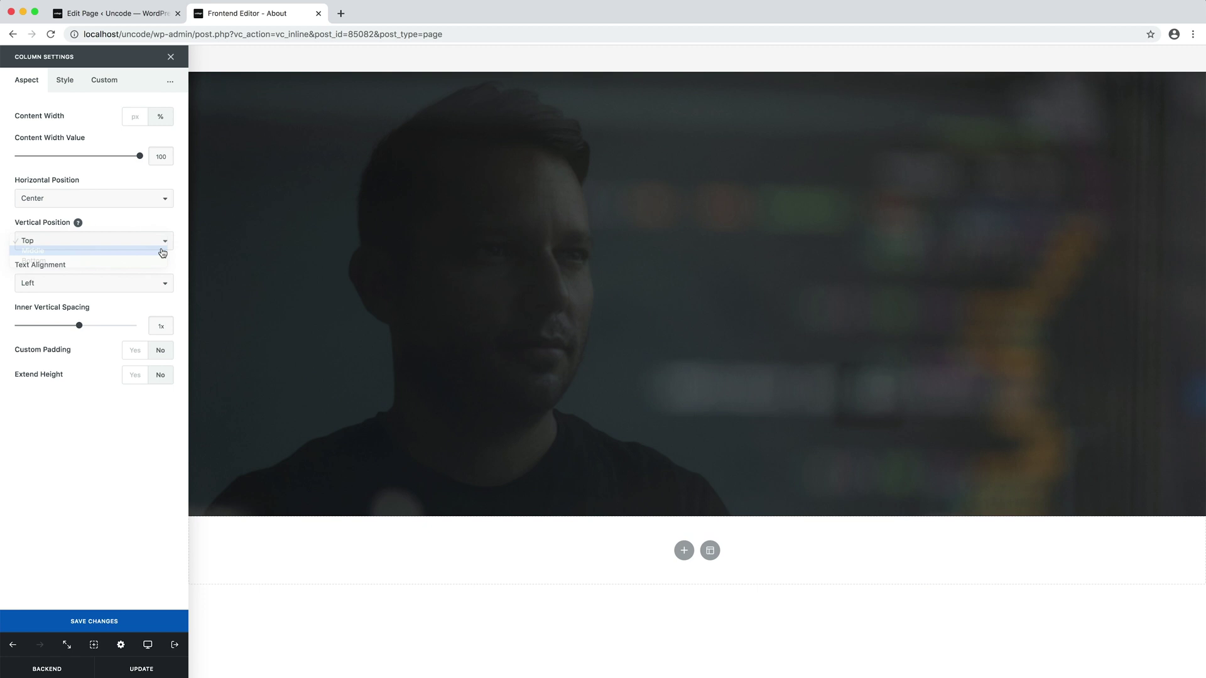
{"action": "left_click", "coordinate": [162, 283]}
{"action": "left_click", "coordinate": [161, 294]}
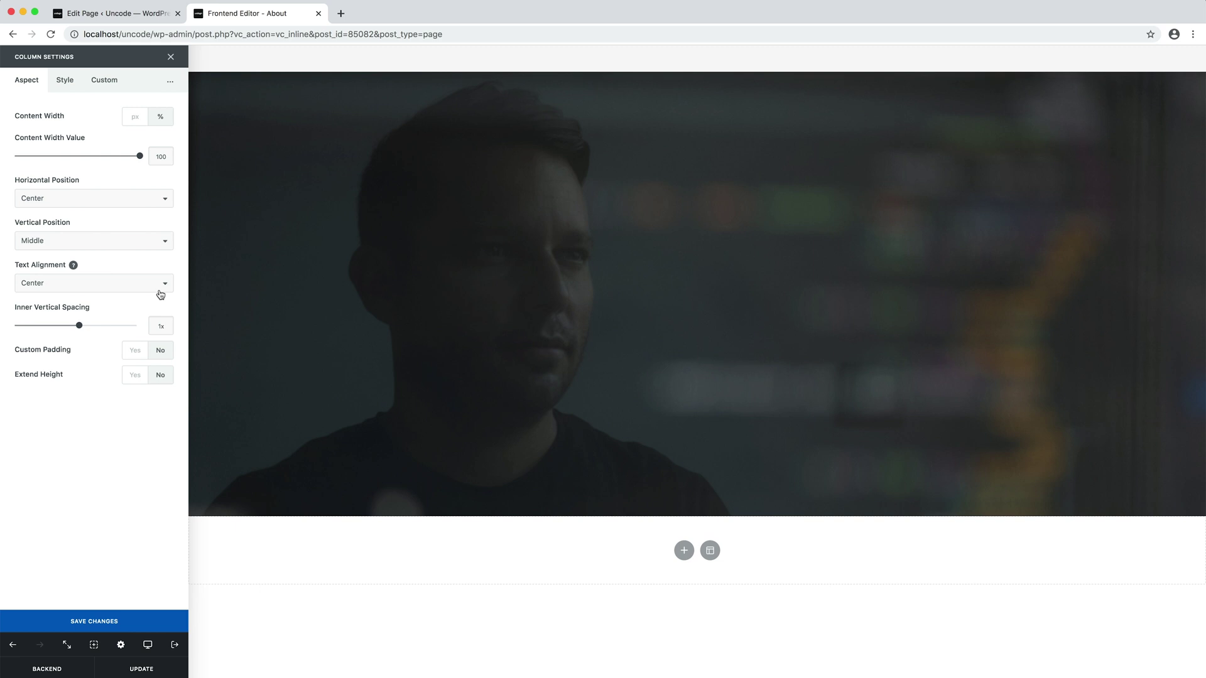
{"action": "mouse_move", "coordinate": [422, 283]}
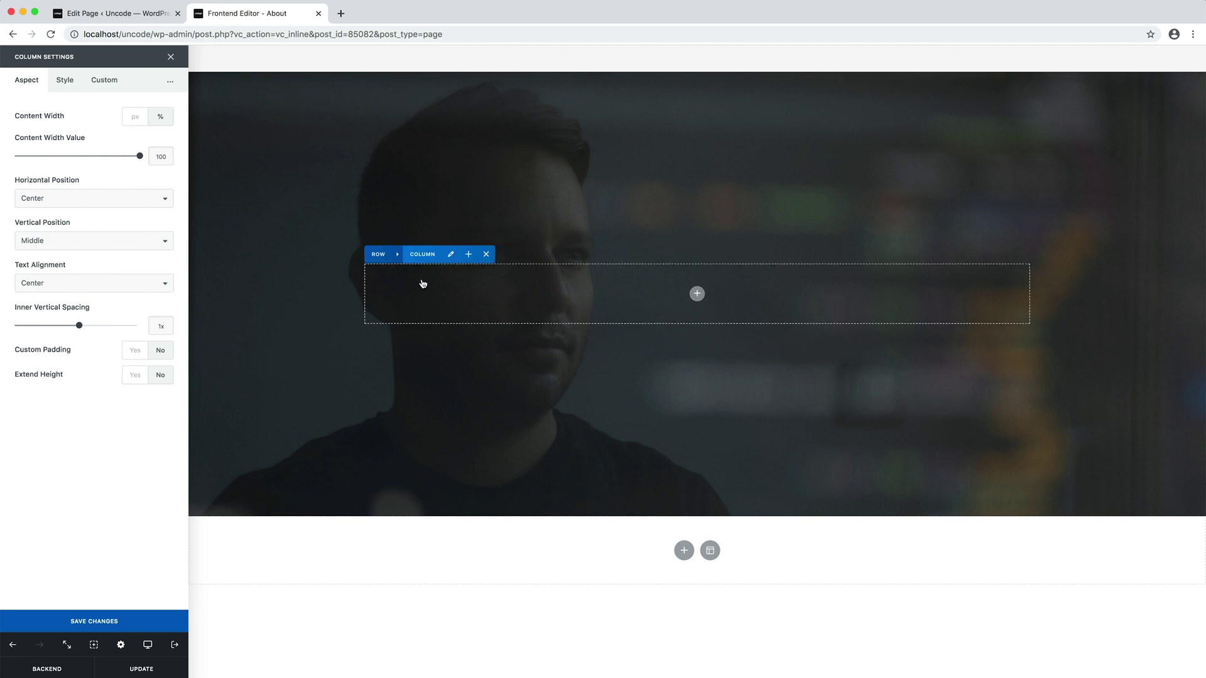
- Set the skin of the photo row's column to Dark
{"action": "left_click", "coordinate": [60, 84]}
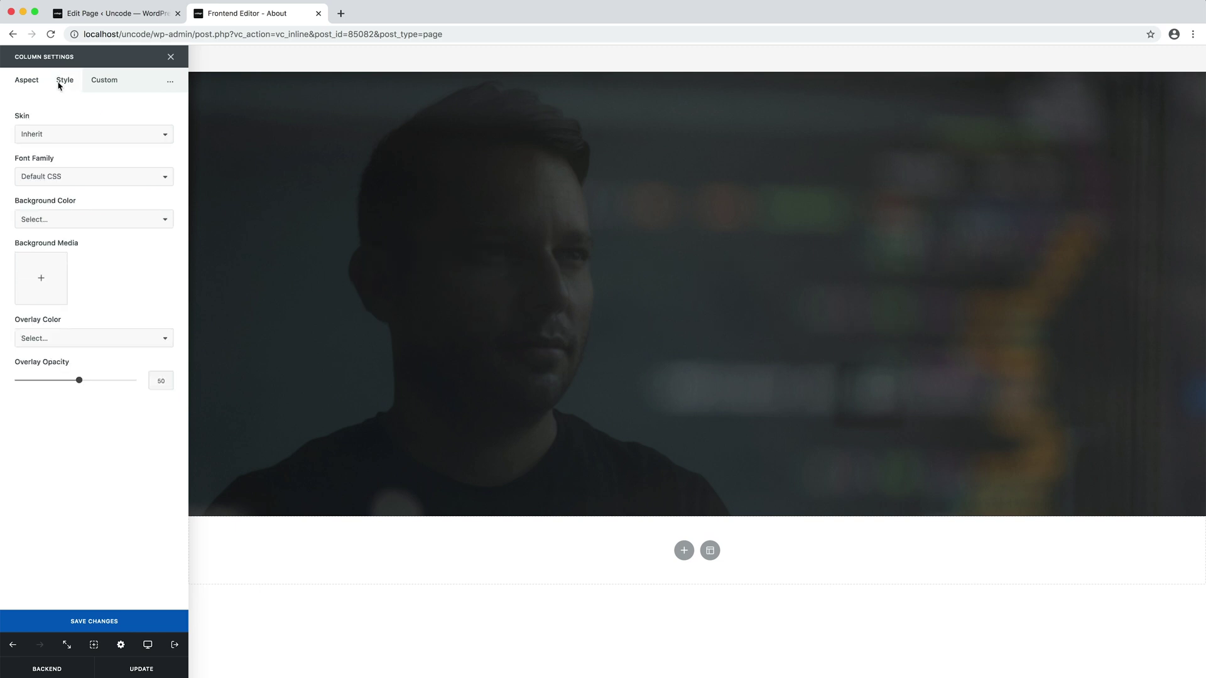
{"action": "left_click", "coordinate": [79, 134]}
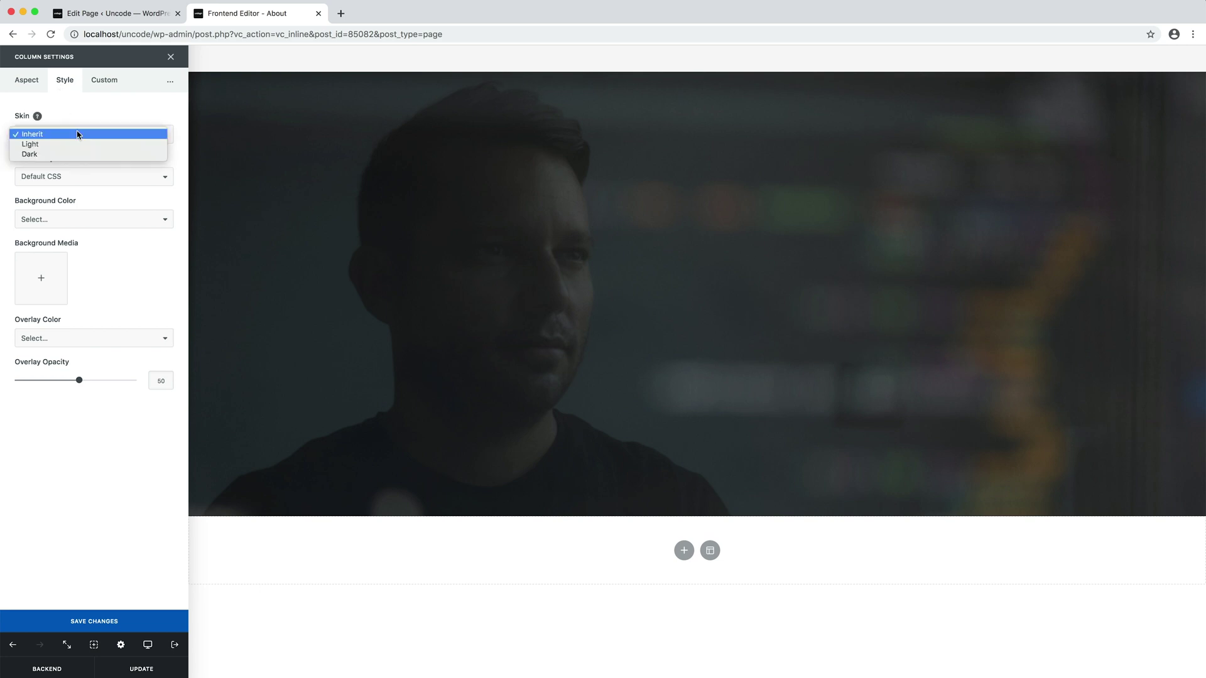
{"action": "left_click", "coordinate": [76, 152]}
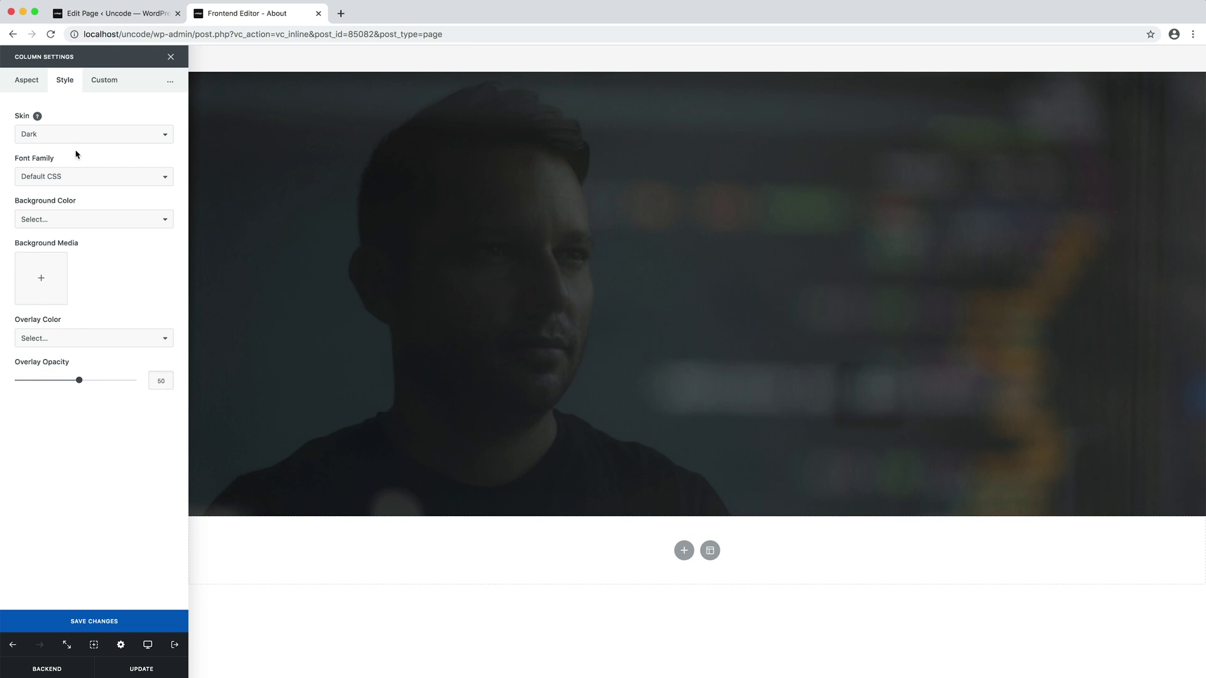
- Add a Heading element to the photo row's column with the text "Digital Marketing" and save it
{"action": "mouse_move", "coordinate": [480, 235]}
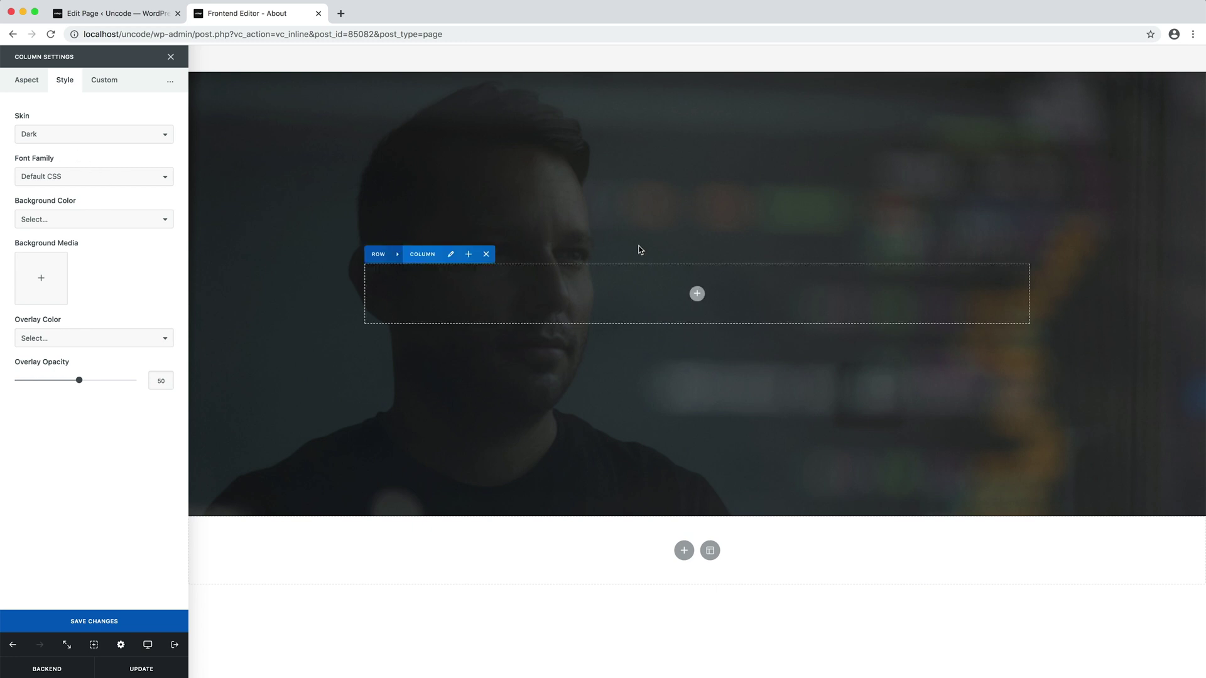
{"action": "left_click", "coordinate": [696, 294]}
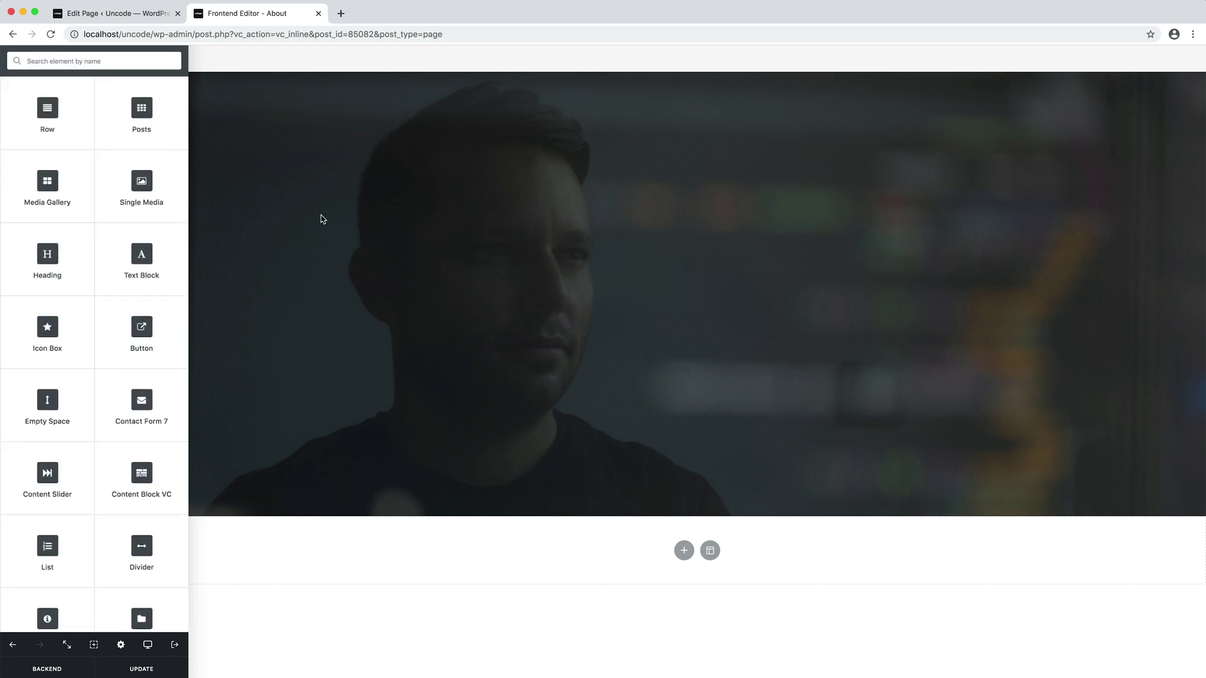
{"action": "left_click", "coordinate": [91, 235]}
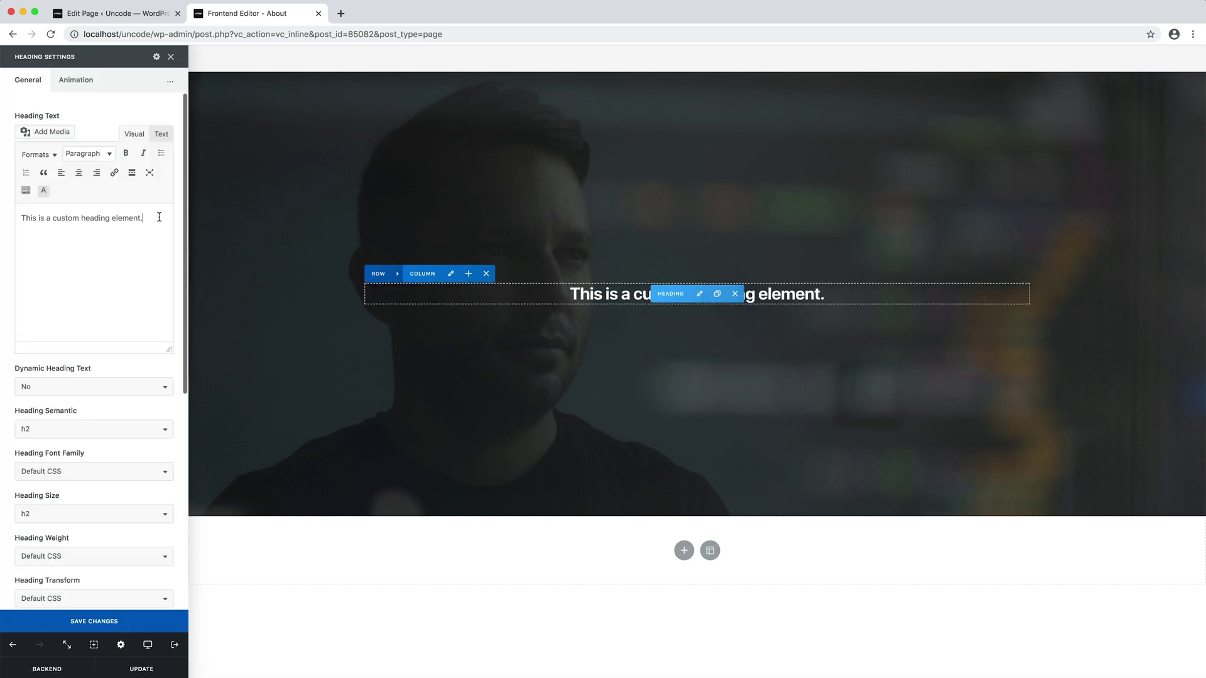
{"action": "left_click_drag", "start_coordinate": [159, 216], "coordinate": [19, 218]}
{"action": "type", "text": "Digital Ma"}
{"action": "type", "text": "rketing"}
{"action": "key", "text": "super+s"}
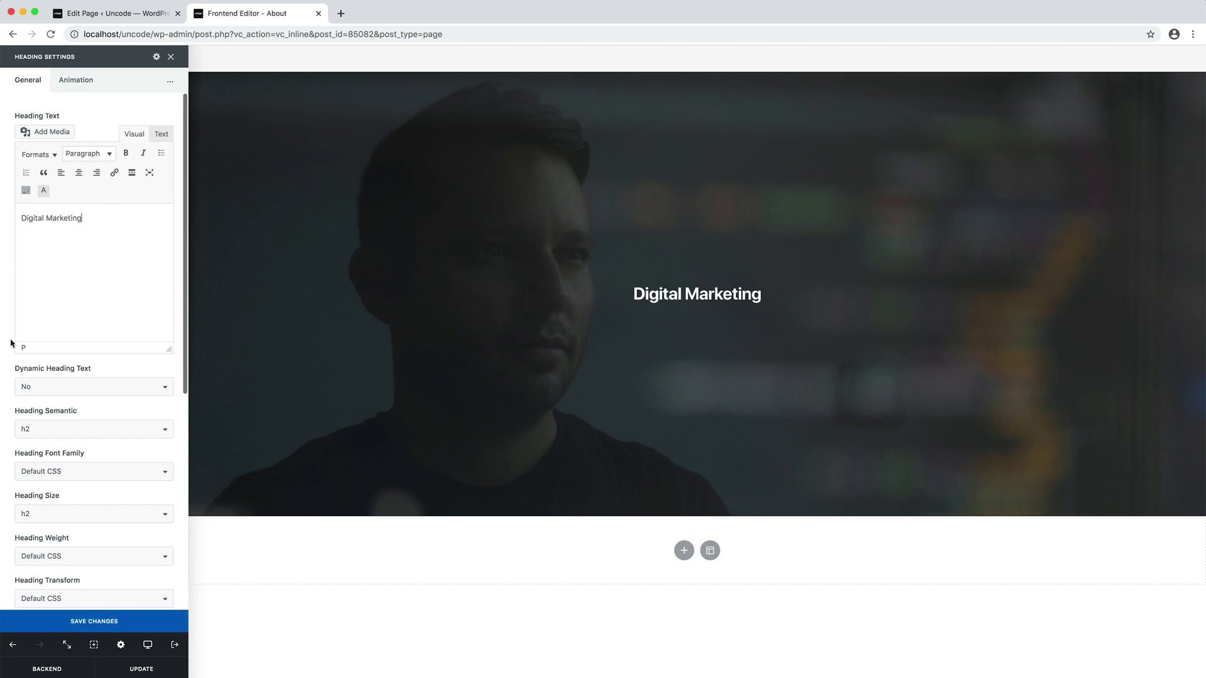
- Set the "Digital Marketing" heading's size to Size 100px and save the change
{"action": "left_click", "coordinate": [71, 514]}
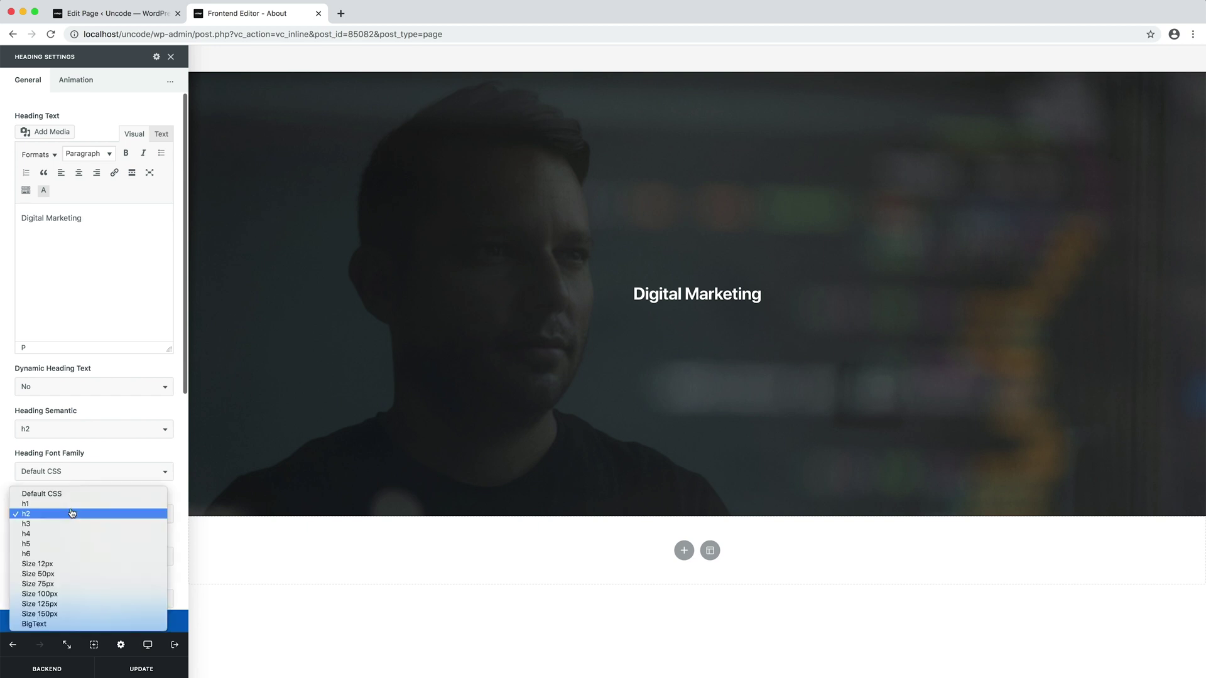
{"action": "left_click", "coordinate": [88, 594]}
{"action": "key", "text": "super+s"}
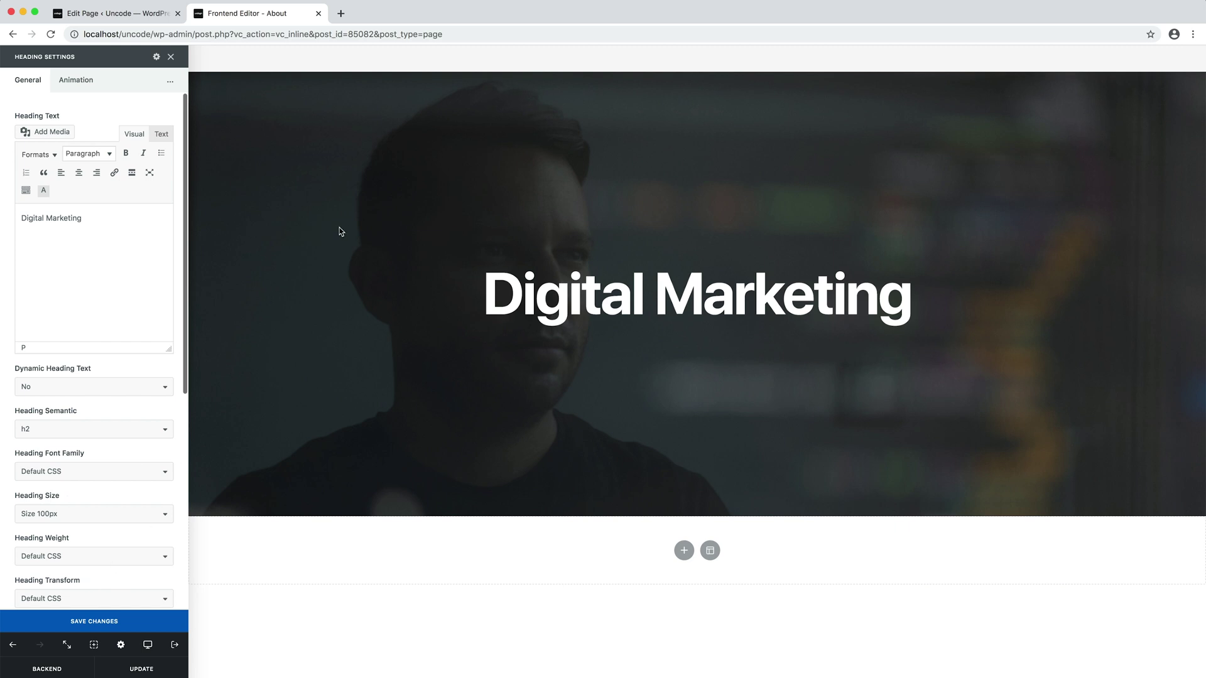
- Move the photo row with the "Digital Marketing" heading to the top of the page, above the image and text rows
{"action": "mouse_move", "coordinate": [348, 232]}
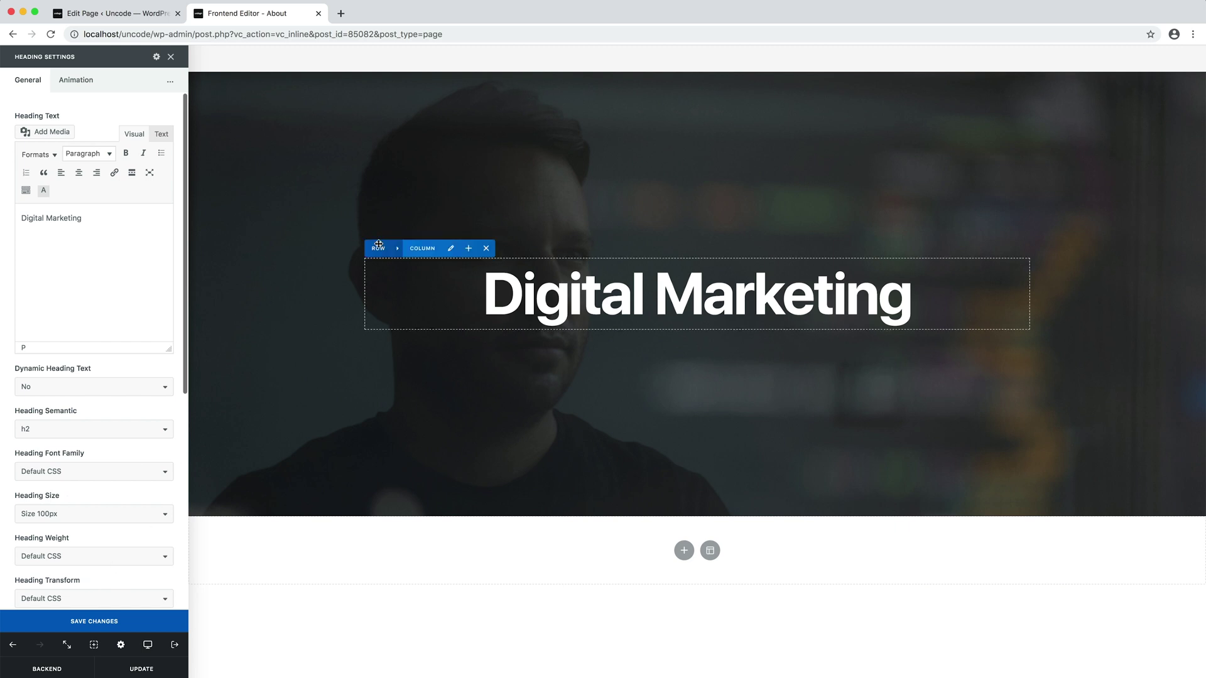
{"action": "left_click_drag", "start_coordinate": [381, 245], "coordinate": [297, 65]}
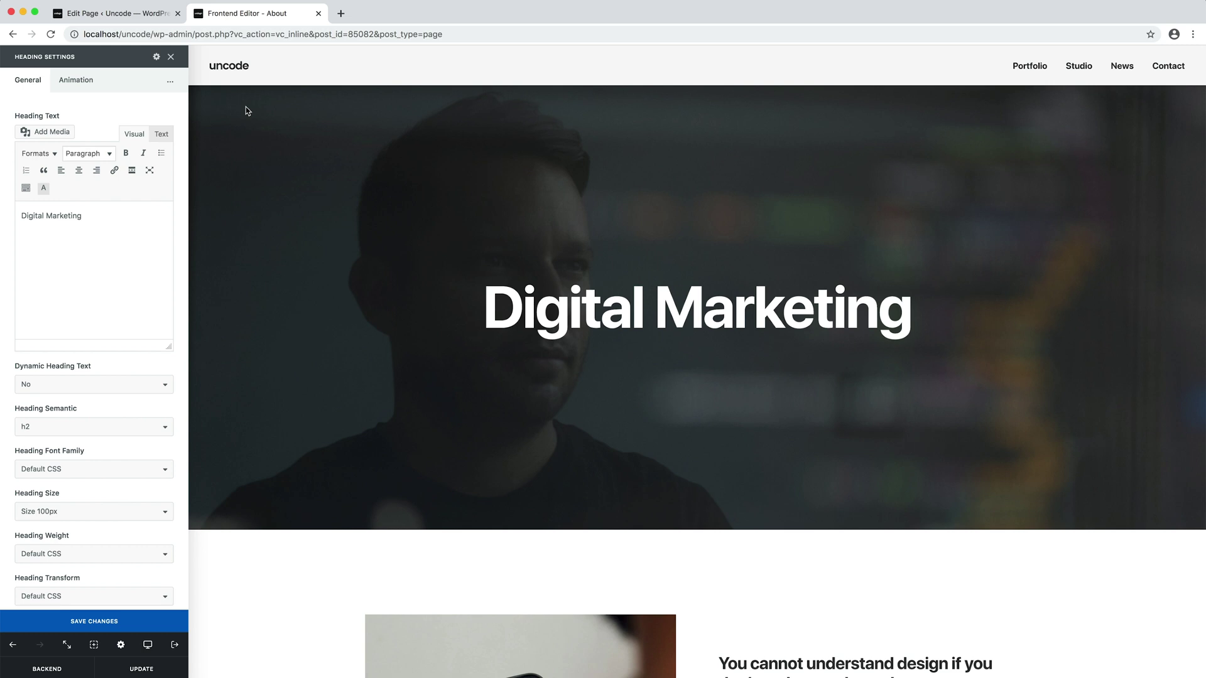
- Apply the Letters curtain animation to the "Digital Marketing" heading, save it and close the heading settings
{"action": "key", "text": "alt+d"}
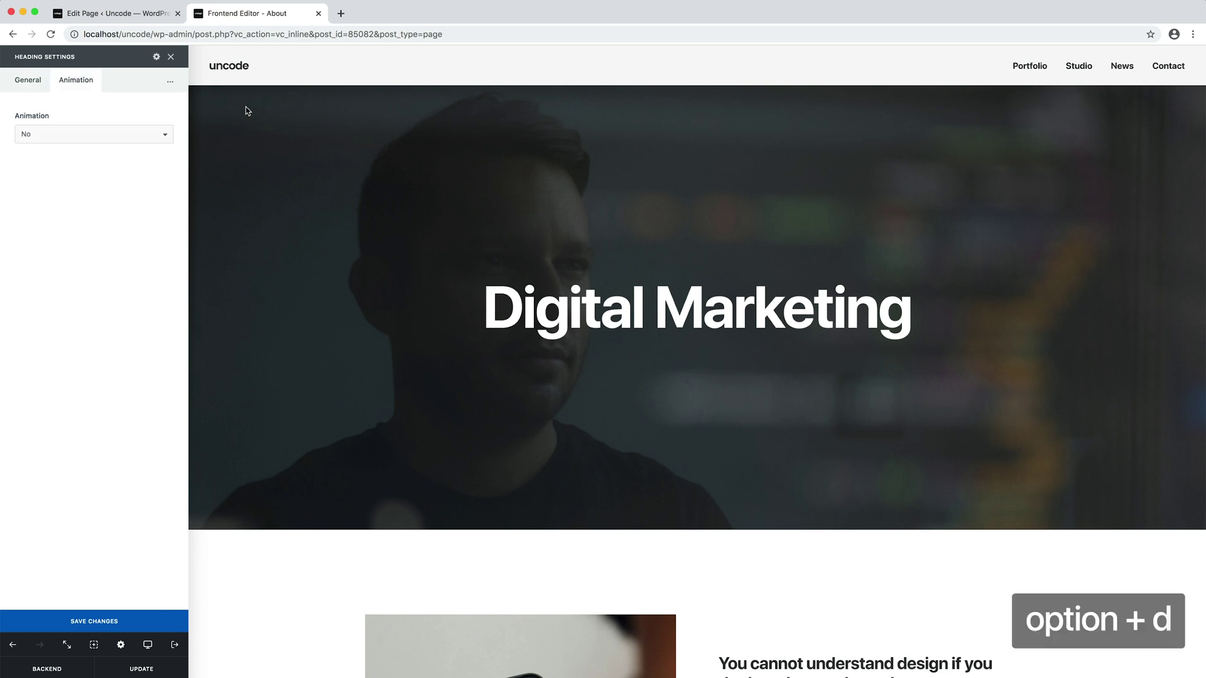
{"action": "key", "text": "alt+a"}
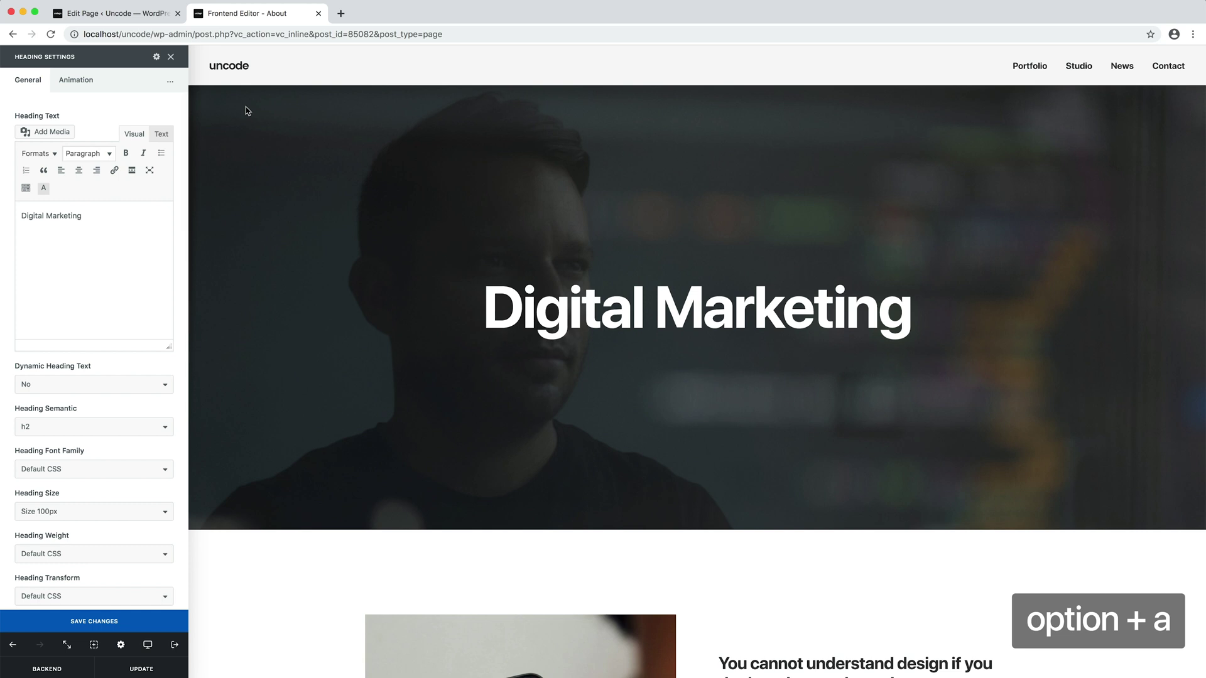
{"action": "key", "text": "alt+d"}
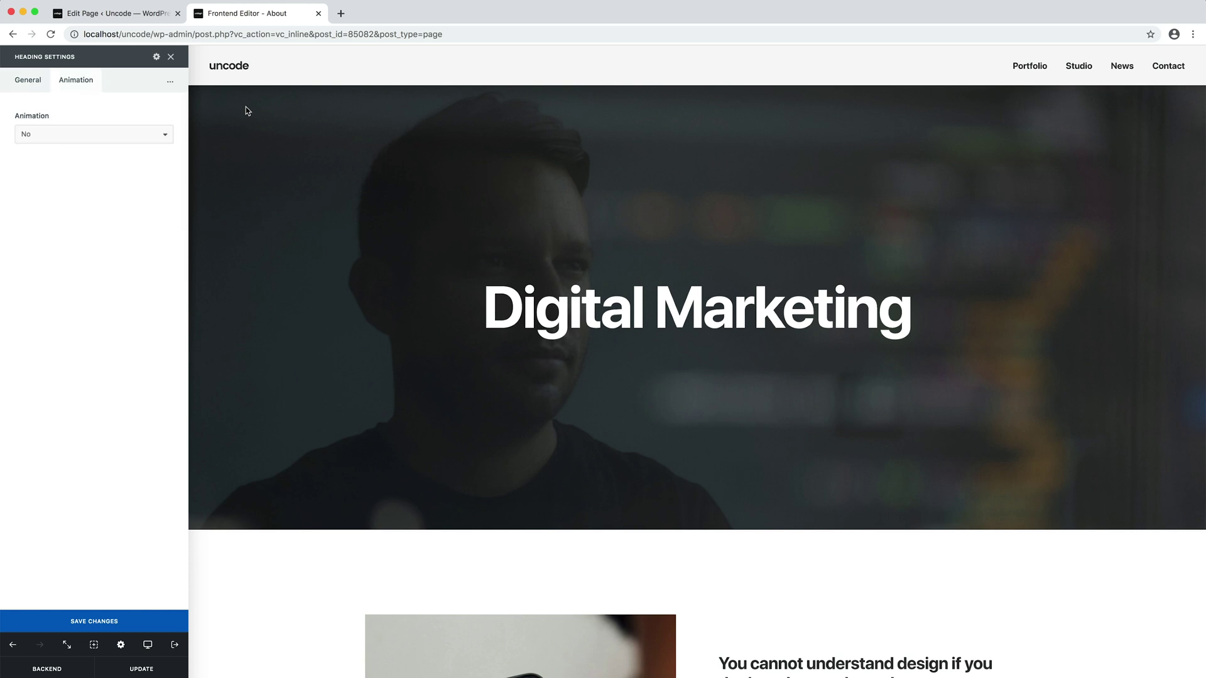
{"action": "left_click", "coordinate": [157, 135]}
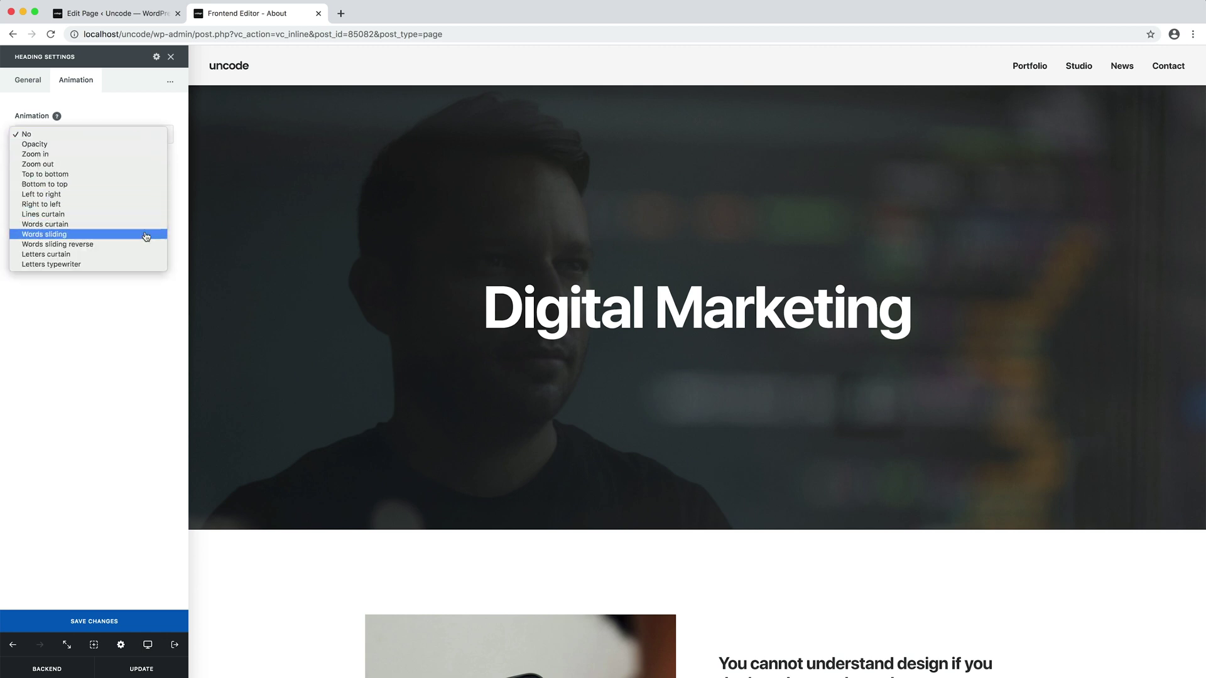
{"action": "key", "text": "alt+s"}
{"action": "left_click", "coordinate": [147, 254]}
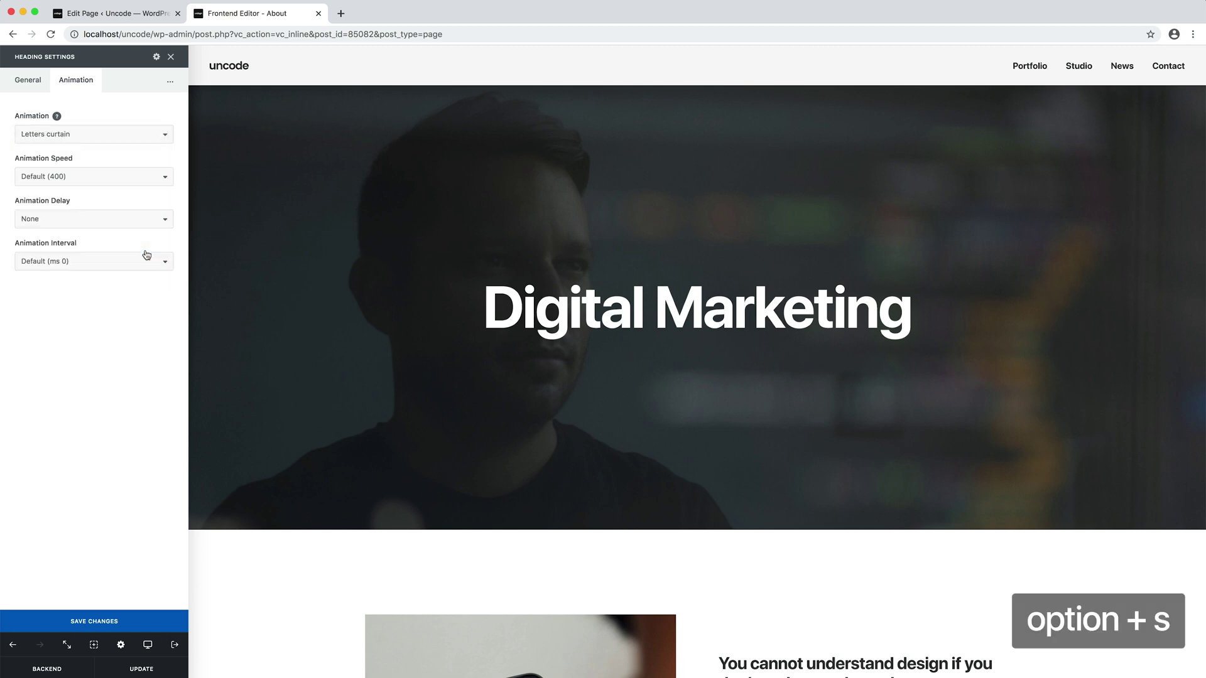
{"action": "key", "text": "alt+s"}
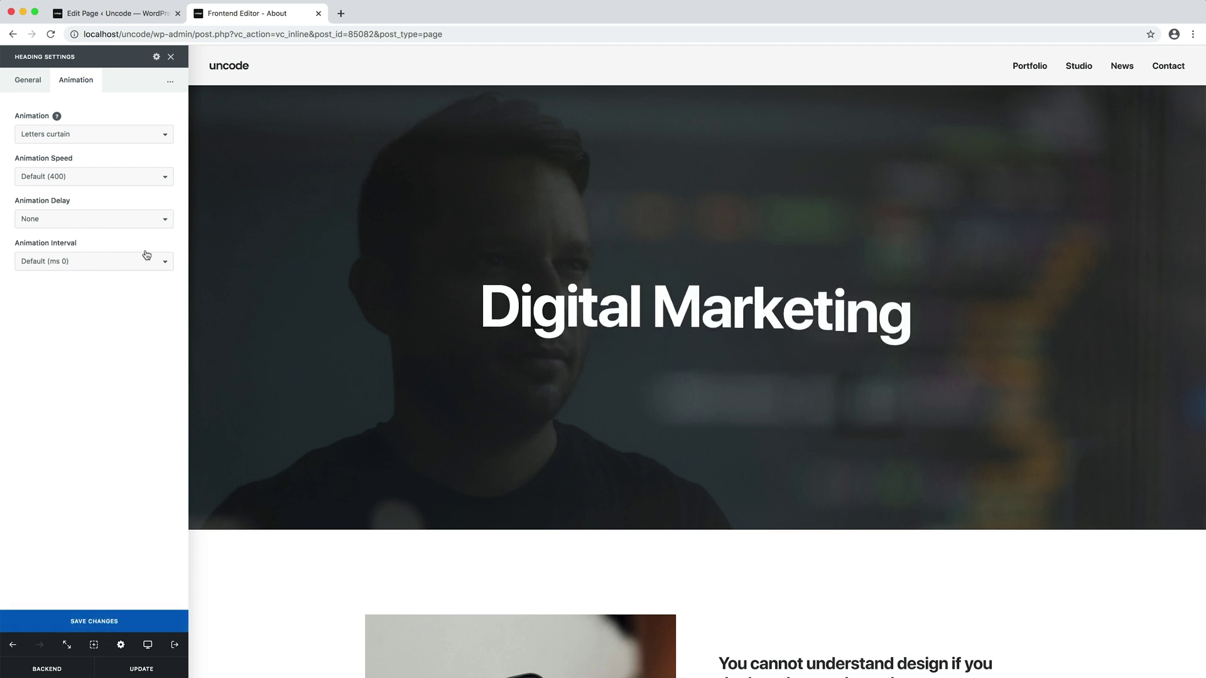
{"action": "key", "text": "alt+w"}
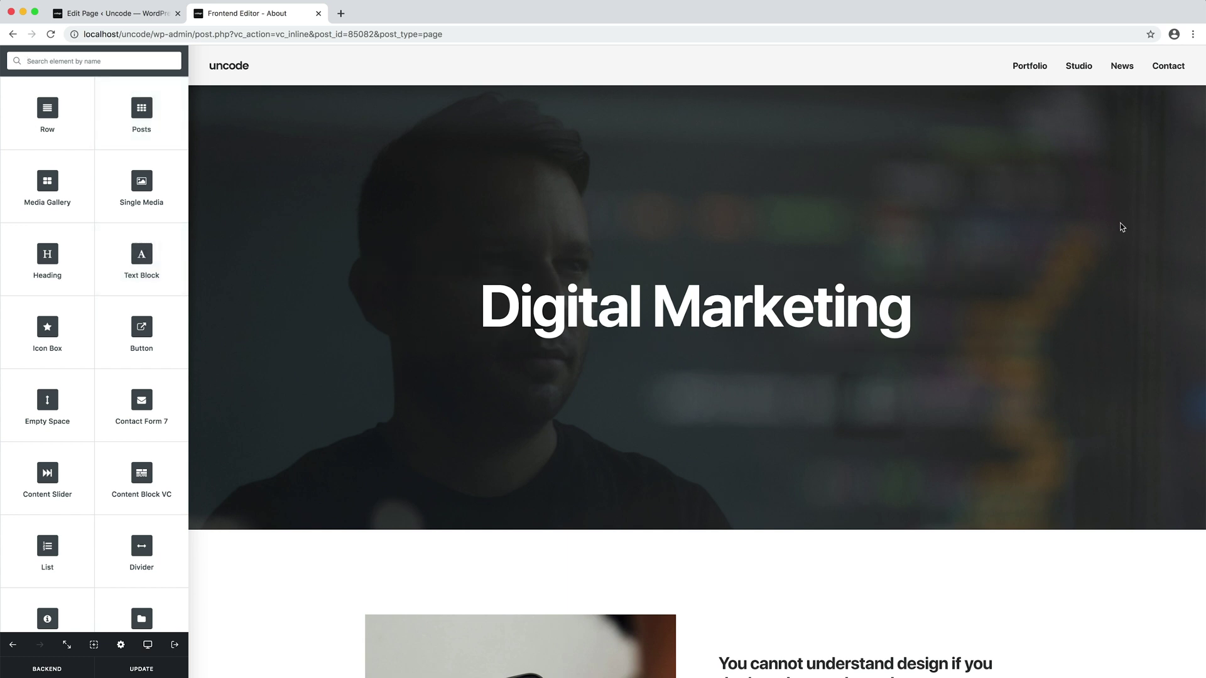
- Review the page layout from the photo header down through the alternating image and text rows and back
{"action": "scroll", "coordinate": [1123, 227], "scroll_direction": "down", "scroll_amount": 5}
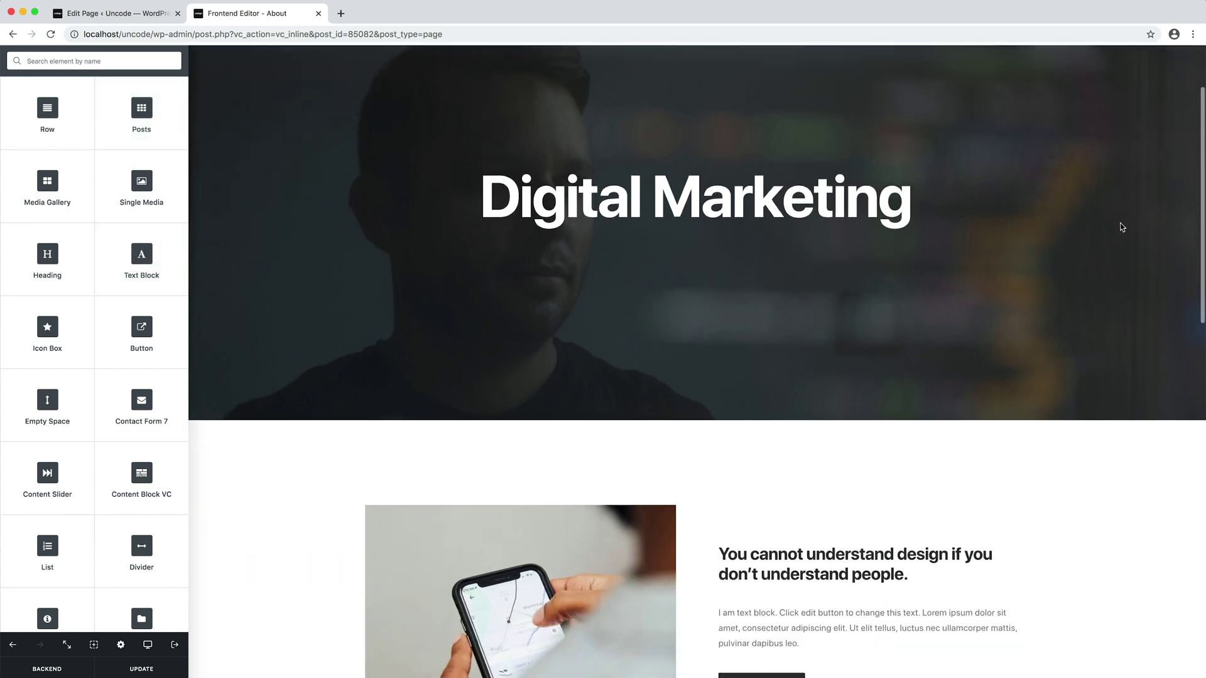
{"action": "scroll", "coordinate": [1123, 227], "scroll_direction": "down", "scroll_amount": 6}
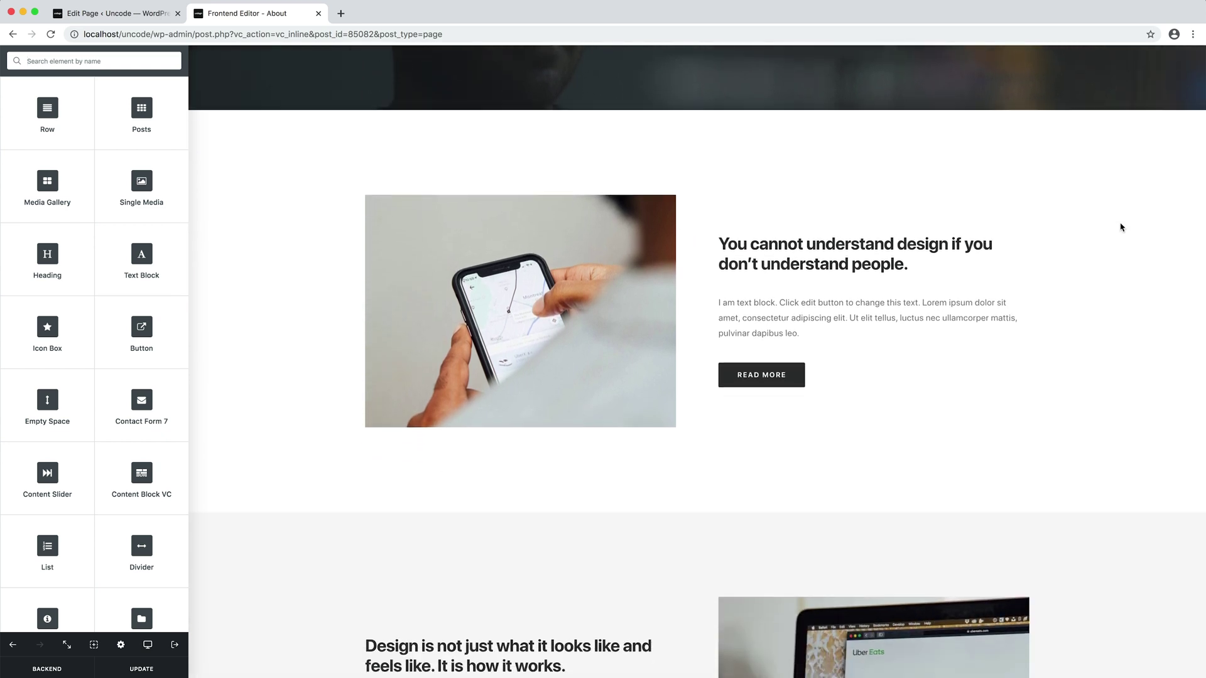
{"action": "scroll", "coordinate": [1122, 228], "scroll_direction": "down", "scroll_amount": 5}
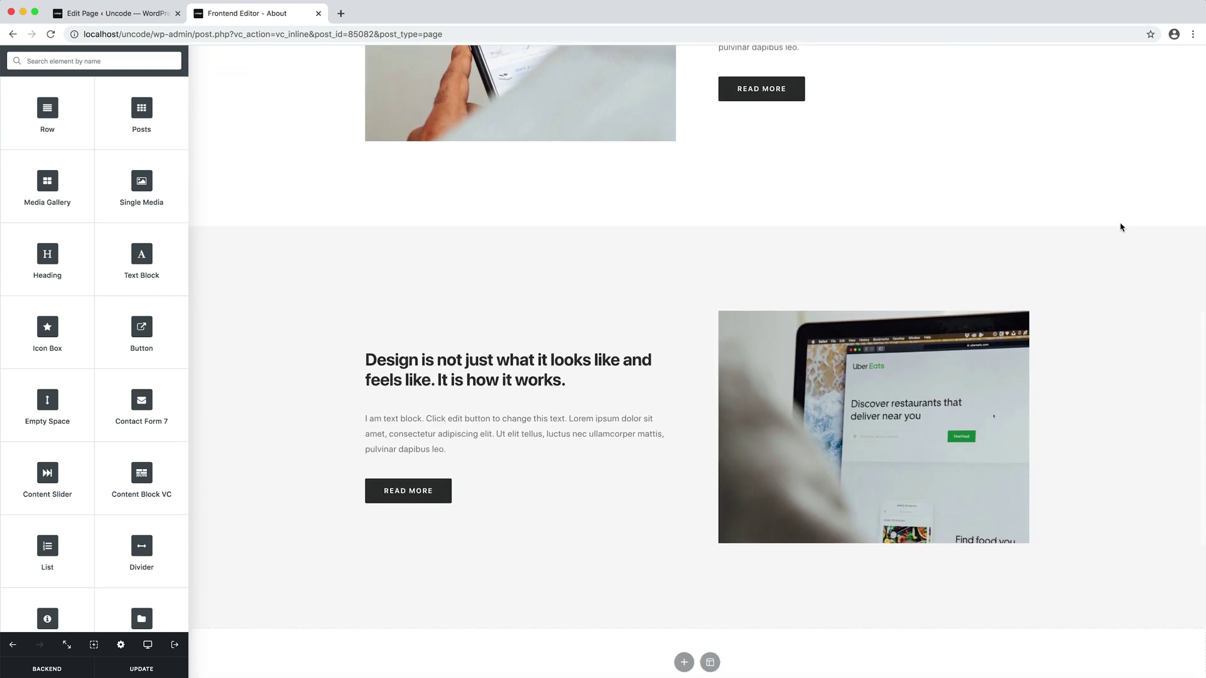
{"action": "scroll", "coordinate": [1123, 227], "scroll_direction": "up", "scroll_amount": 5}
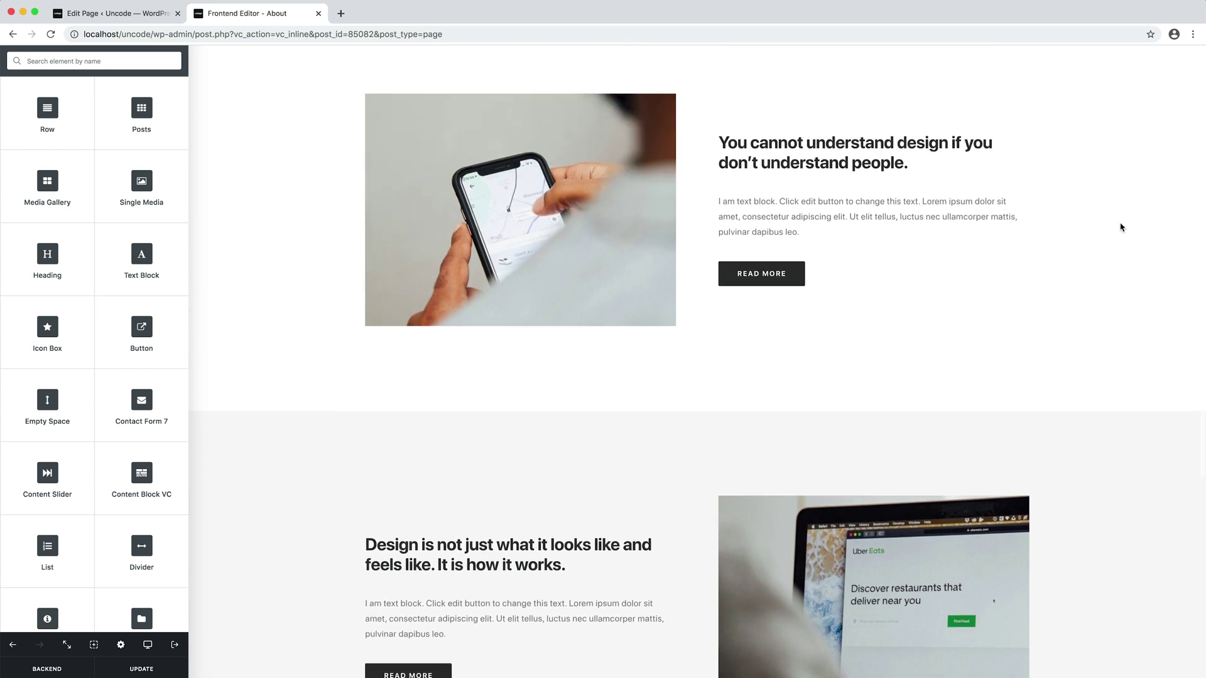
{"action": "scroll", "coordinate": [1122, 246], "scroll_direction": "up", "scroll_amount": 8}
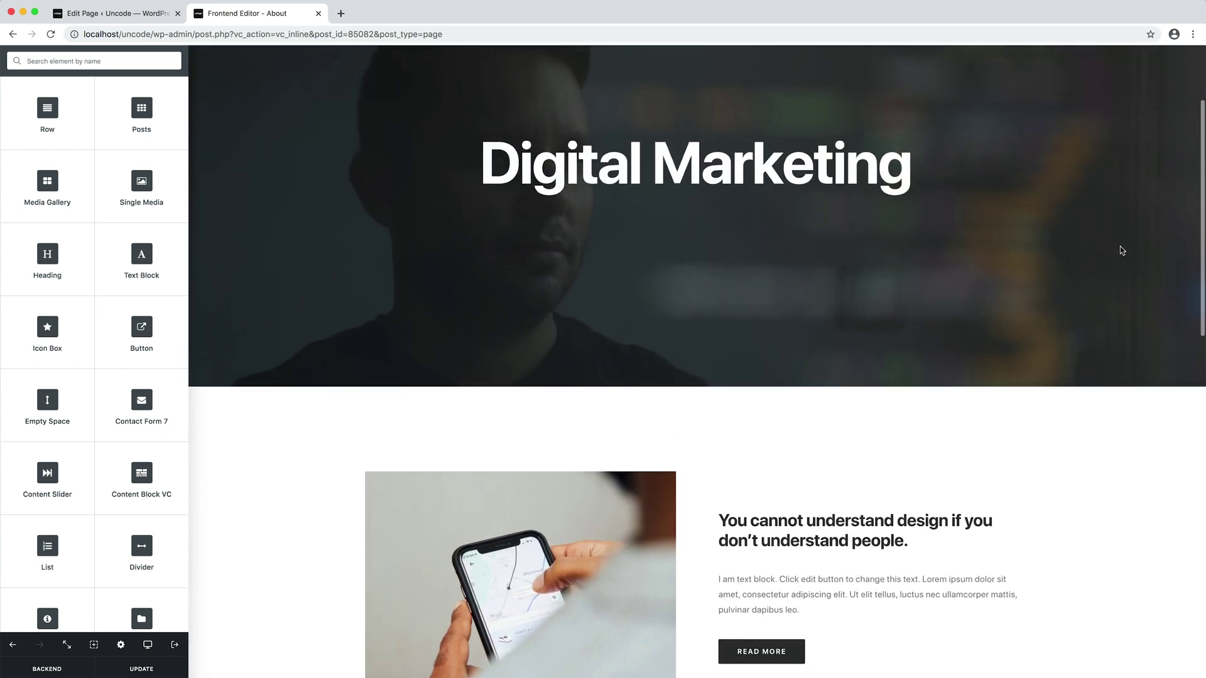